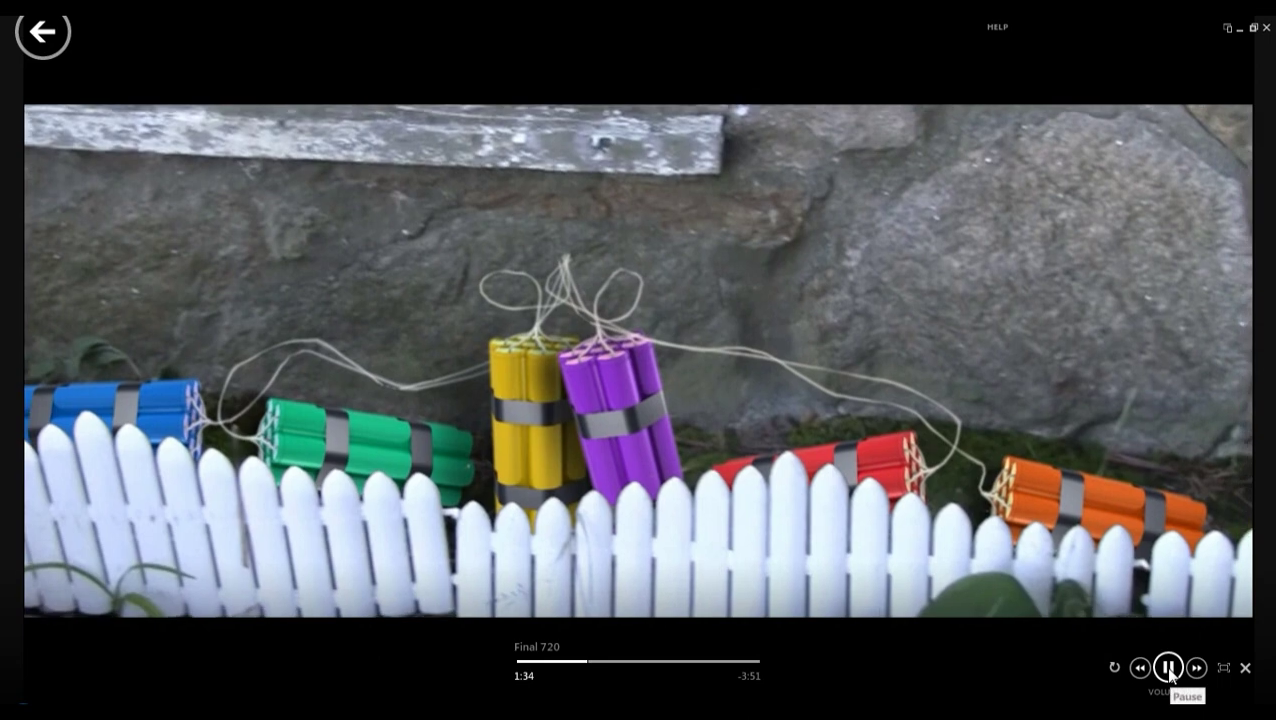
Step: Stop the Final 720 render's playback at the 1:35 mark
click(1168, 667)
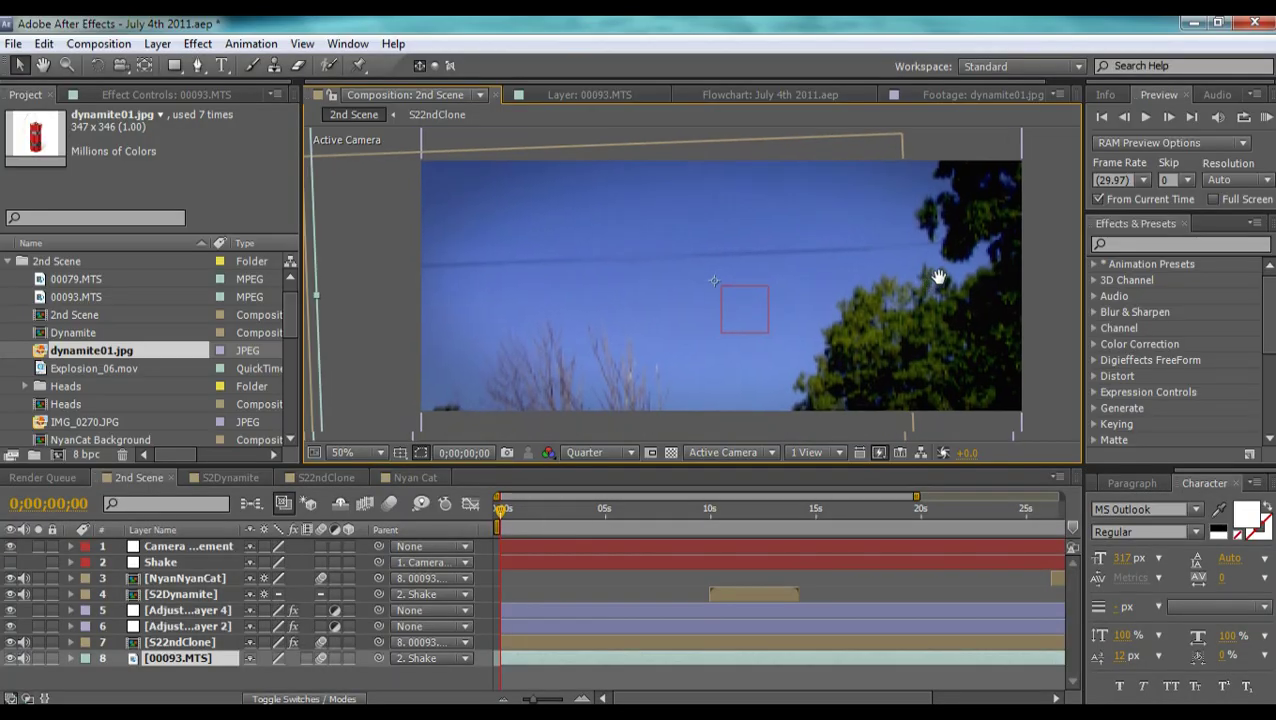
Step: Select the 00093.MTS footage layer and leave its name unchanged
scroll(946, 275, down, 2)
click(946, 305)
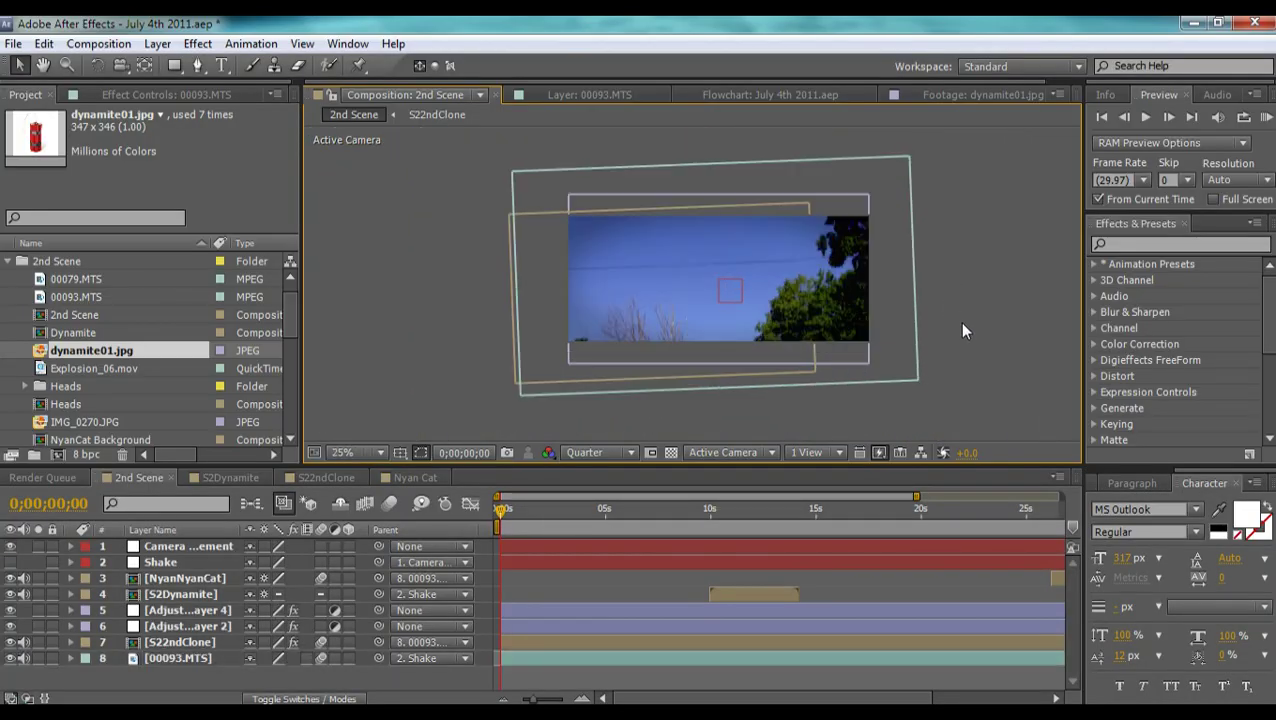
click(597, 169)
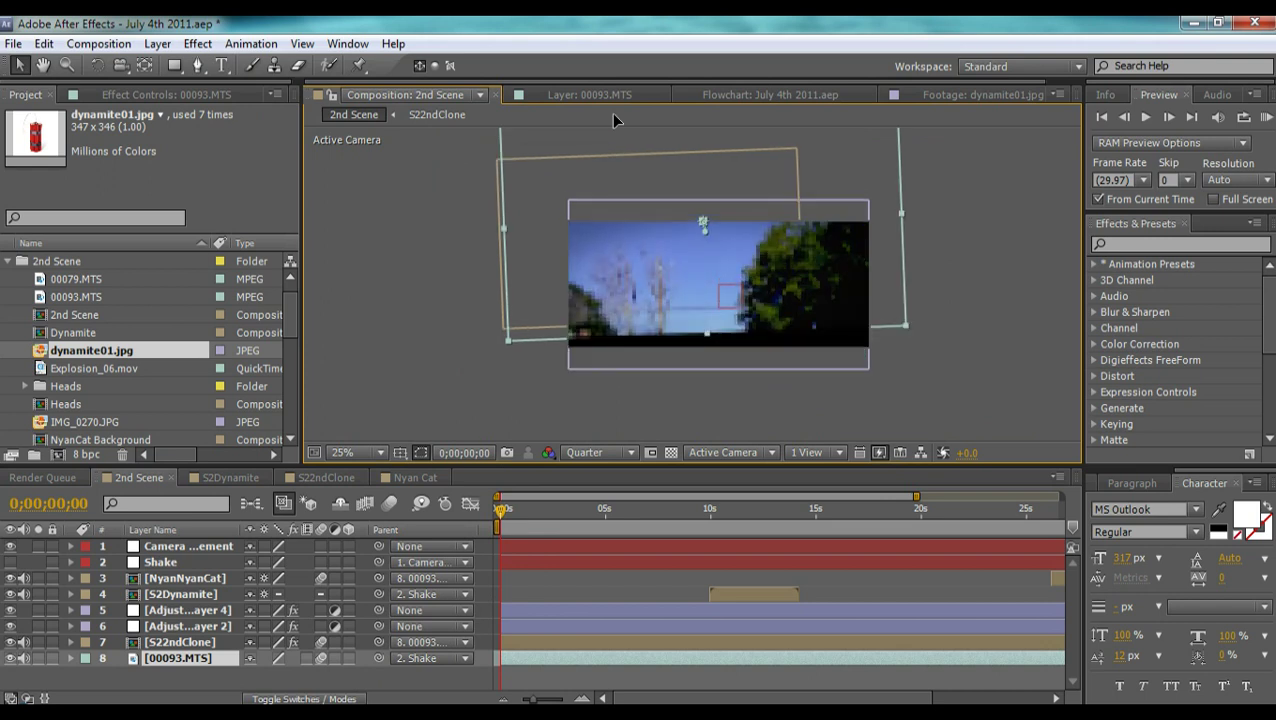
key(Return)
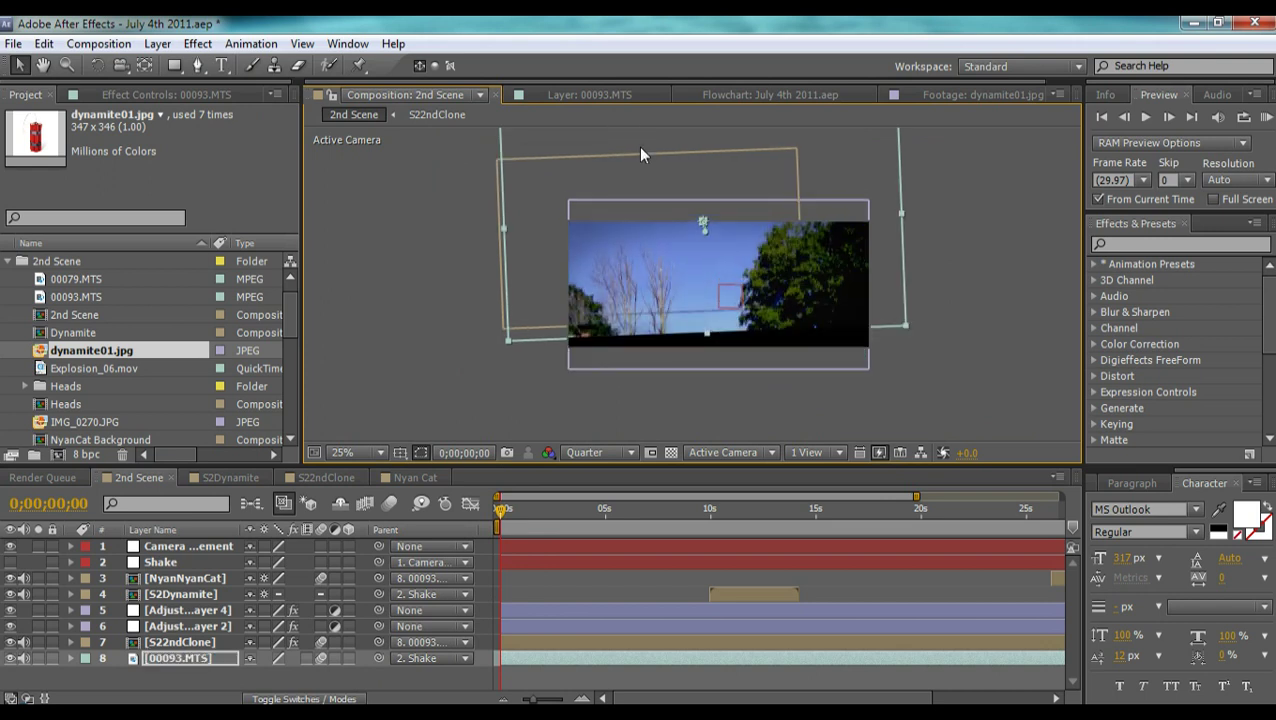
key(Return)
click(438, 413)
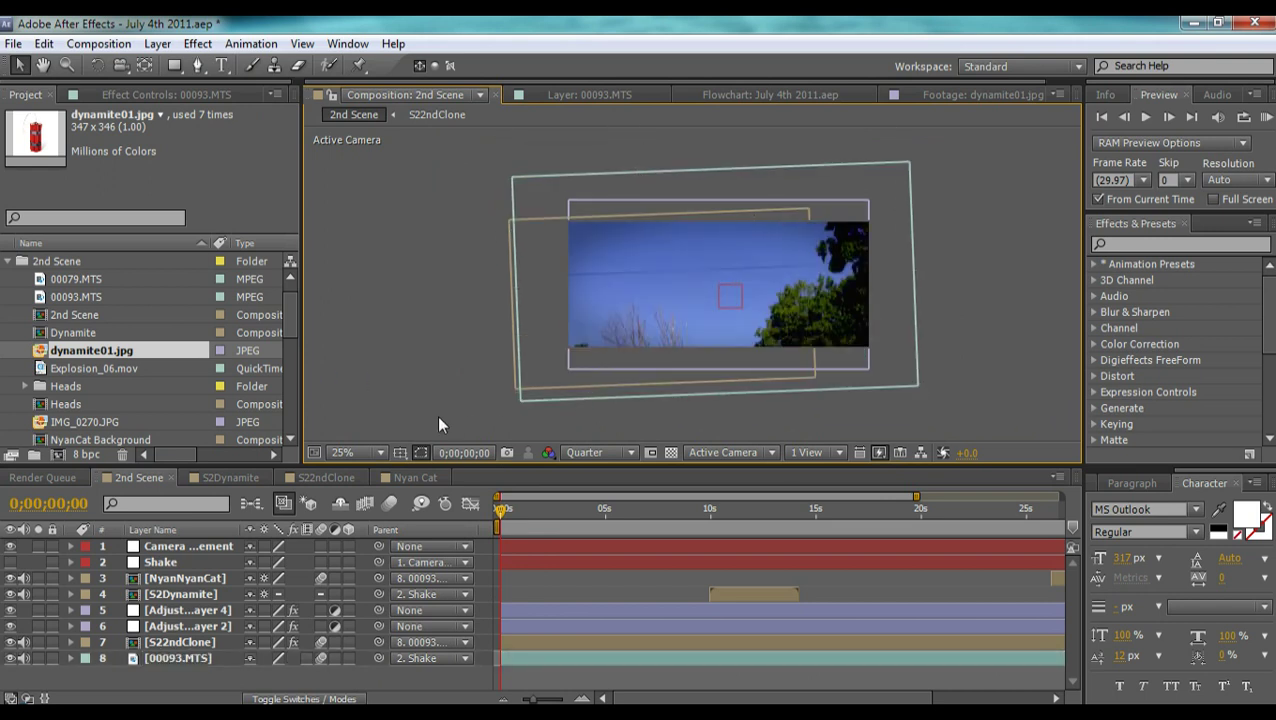
Step: Zoom the viewer back to 50%, recentre it, and step forward to 0;00;00;01
key(period)
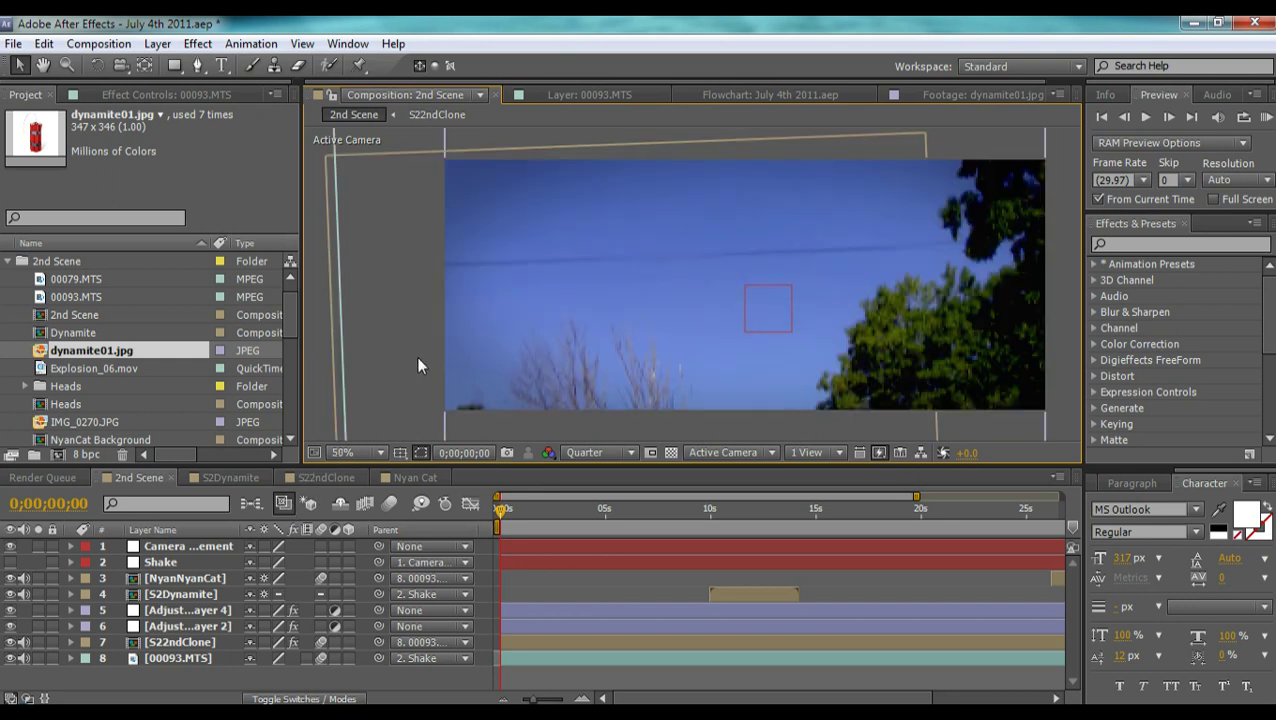
drag(753, 345, 686, 363)
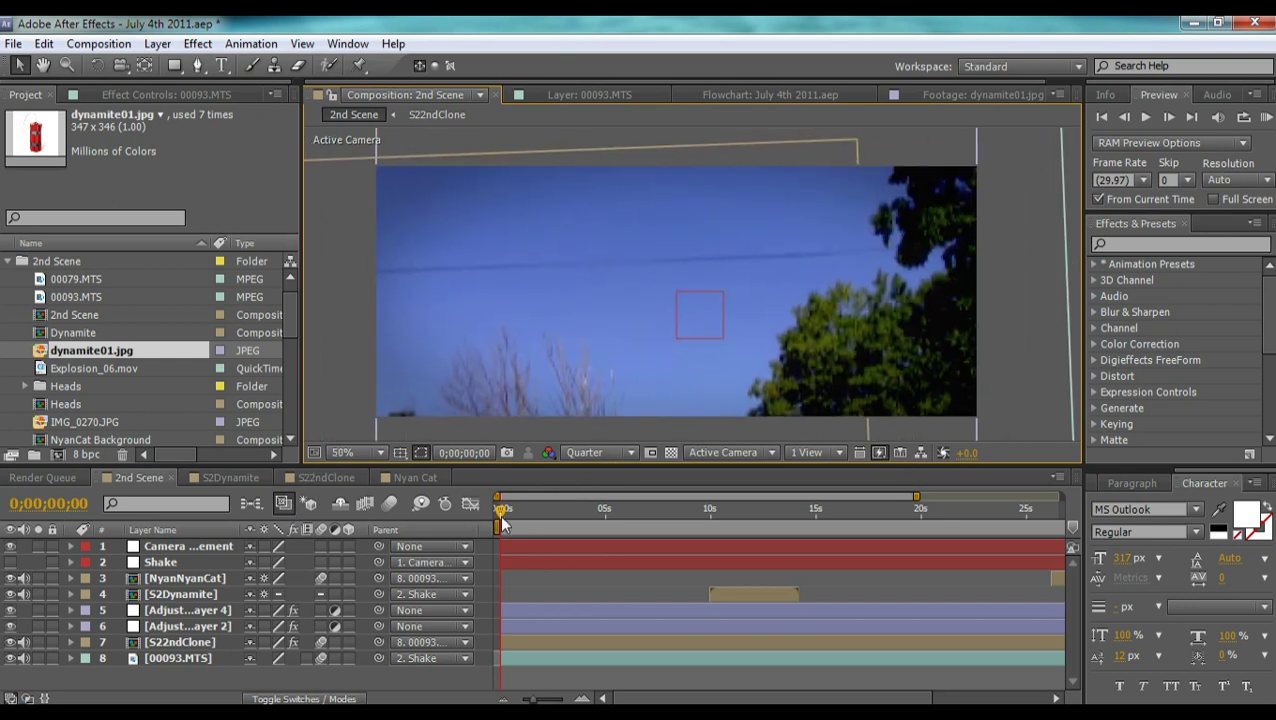
key(Page_Down)
Step: Nudge the Camera Movement layer's position, then swing the camera by dragging the Shake null
click(193, 548)
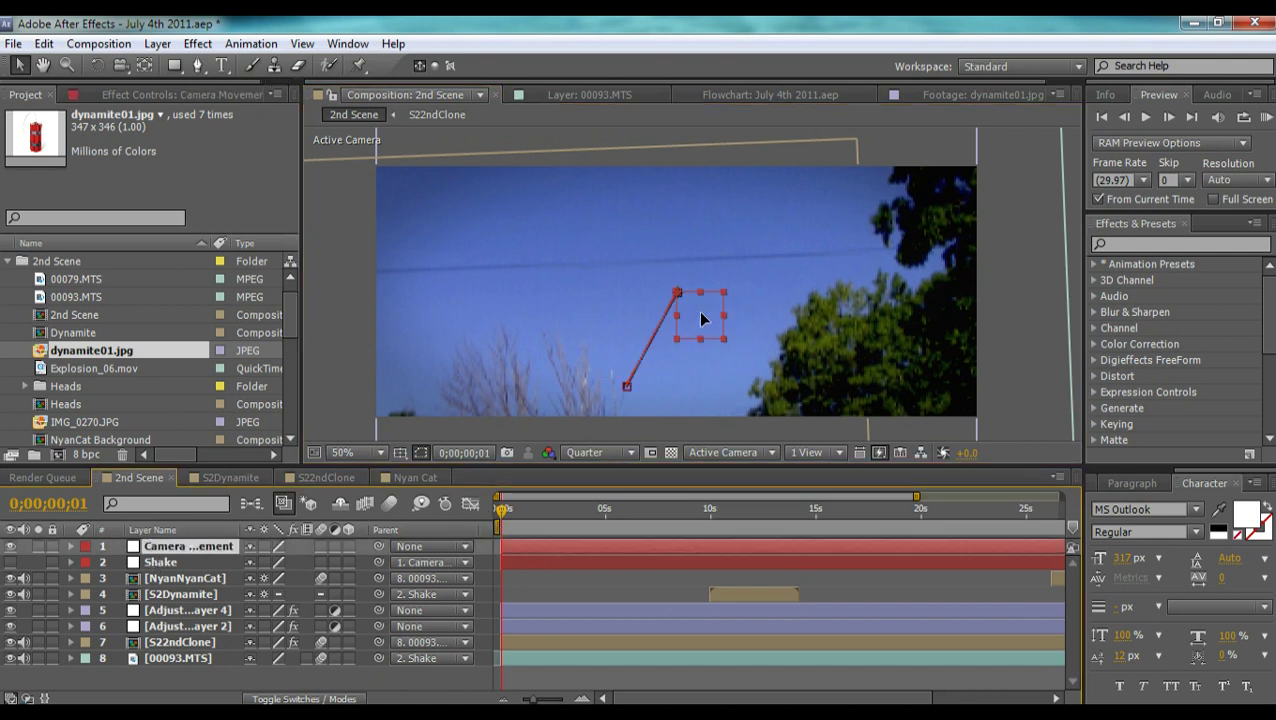
drag(703, 319, 690, 288)
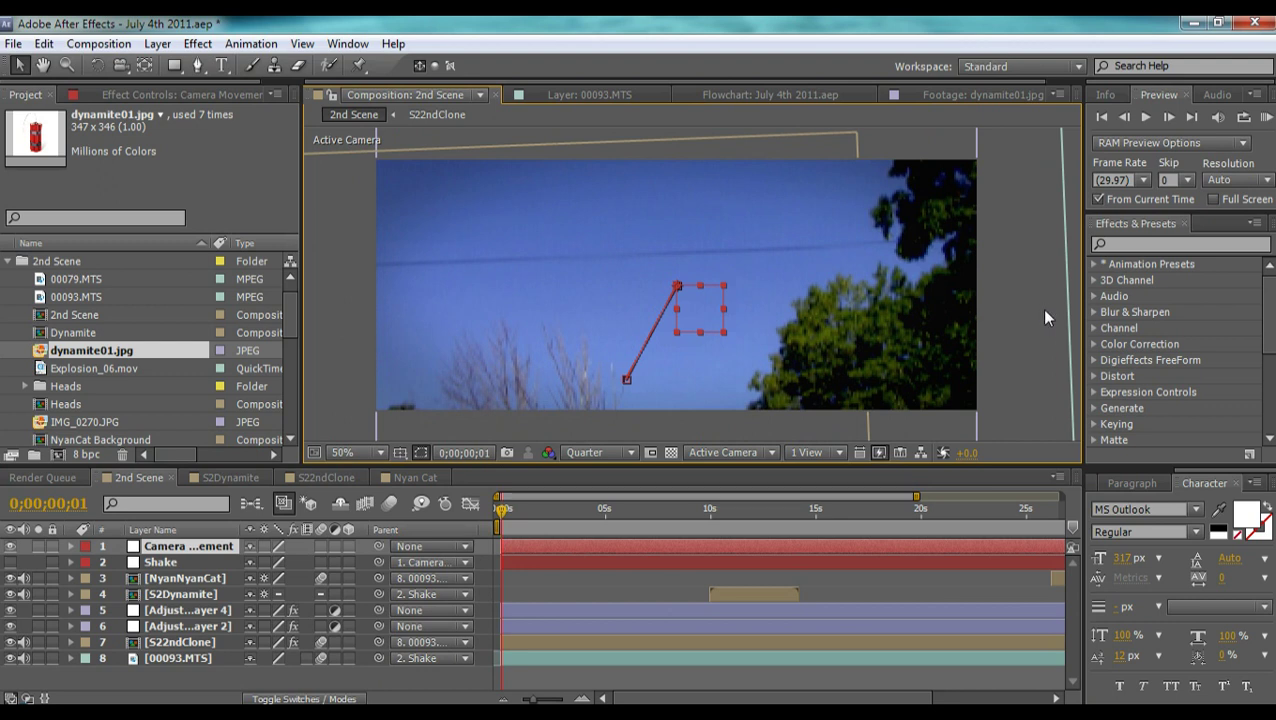
click(143, 564)
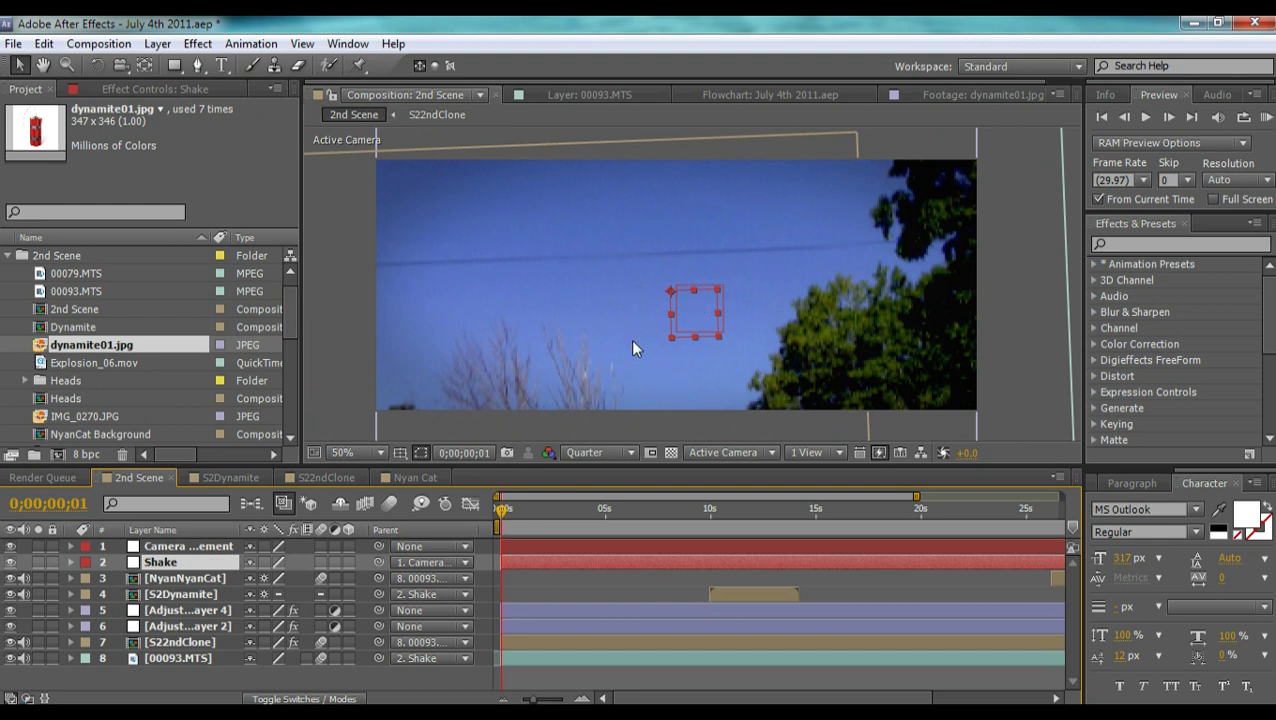
drag(708, 316, 676, 246)
Step: Try another Shake null move up and right, then undo it
click(180, 546)
drag(706, 311, 796, 273)
key(ctrl+z)
key(ctrl+z)
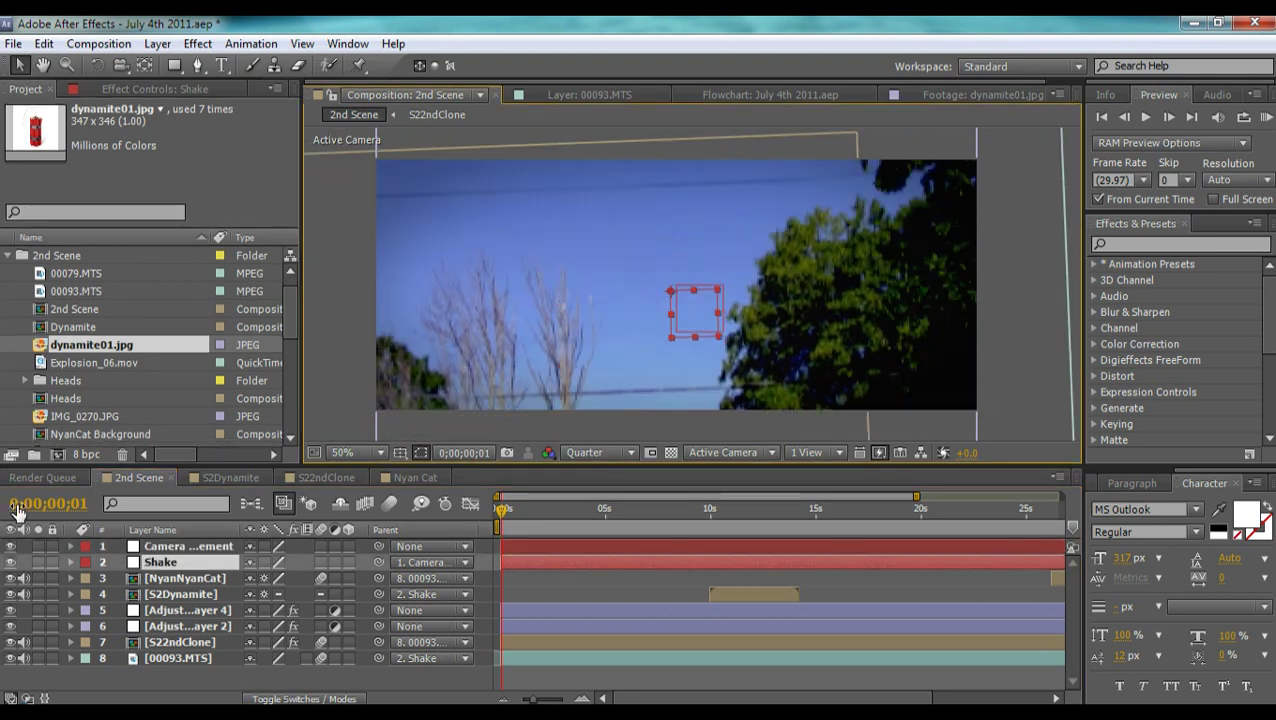
Step: Toggle Adjustment Layer 4 and Adjustment Layer 2 off and on to compare, leaving both visible
click(215, 579)
click(190, 595)
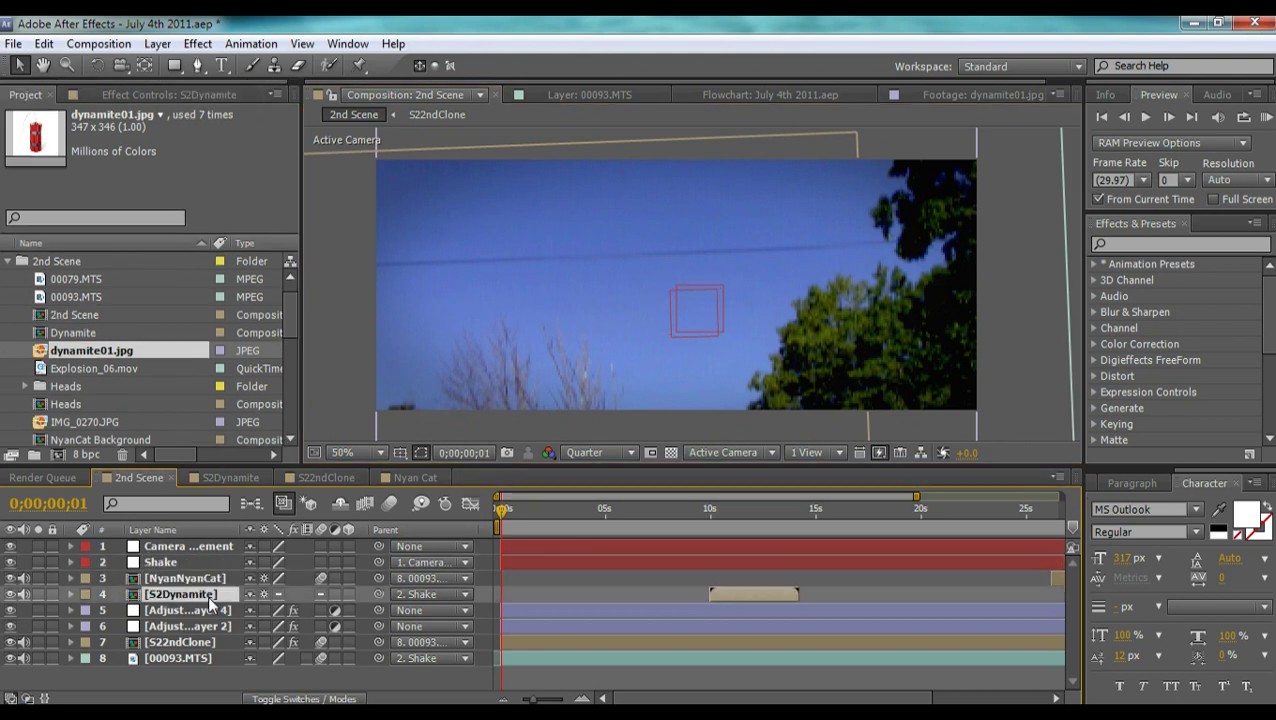
click(212, 612)
click(11, 610)
click(11, 626)
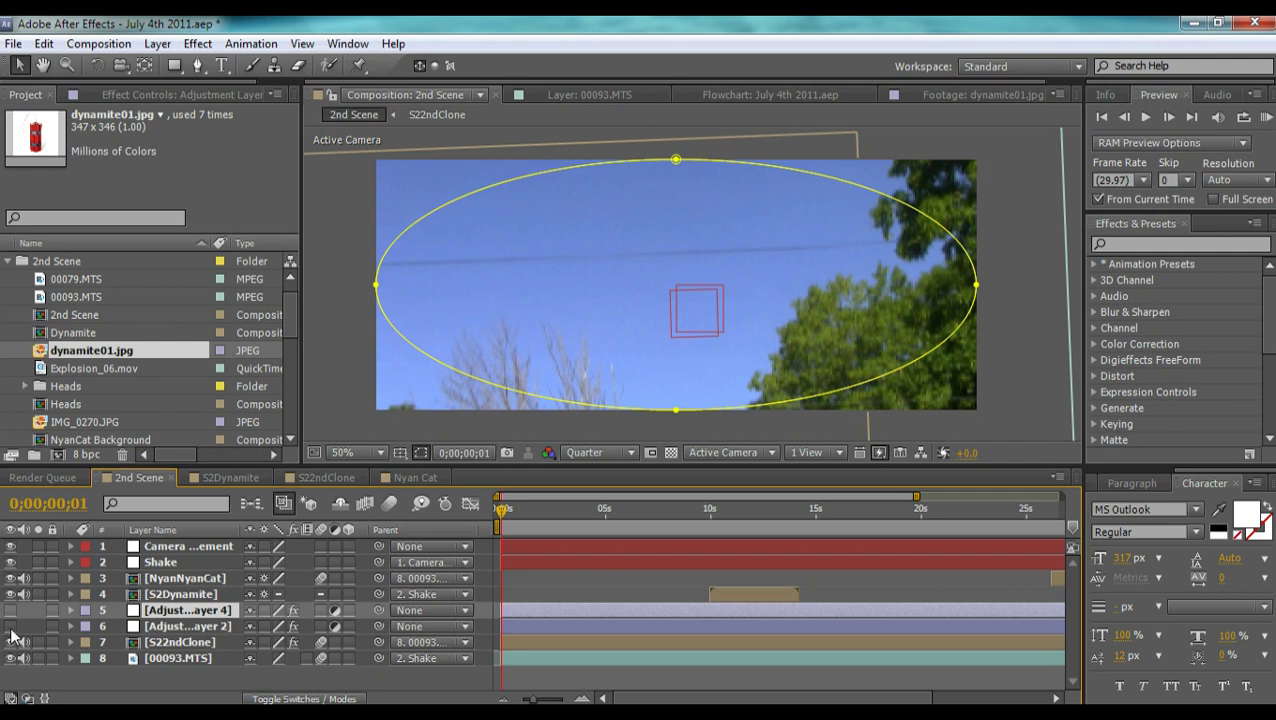
click(11, 627)
click(11, 627)
click(11, 627)
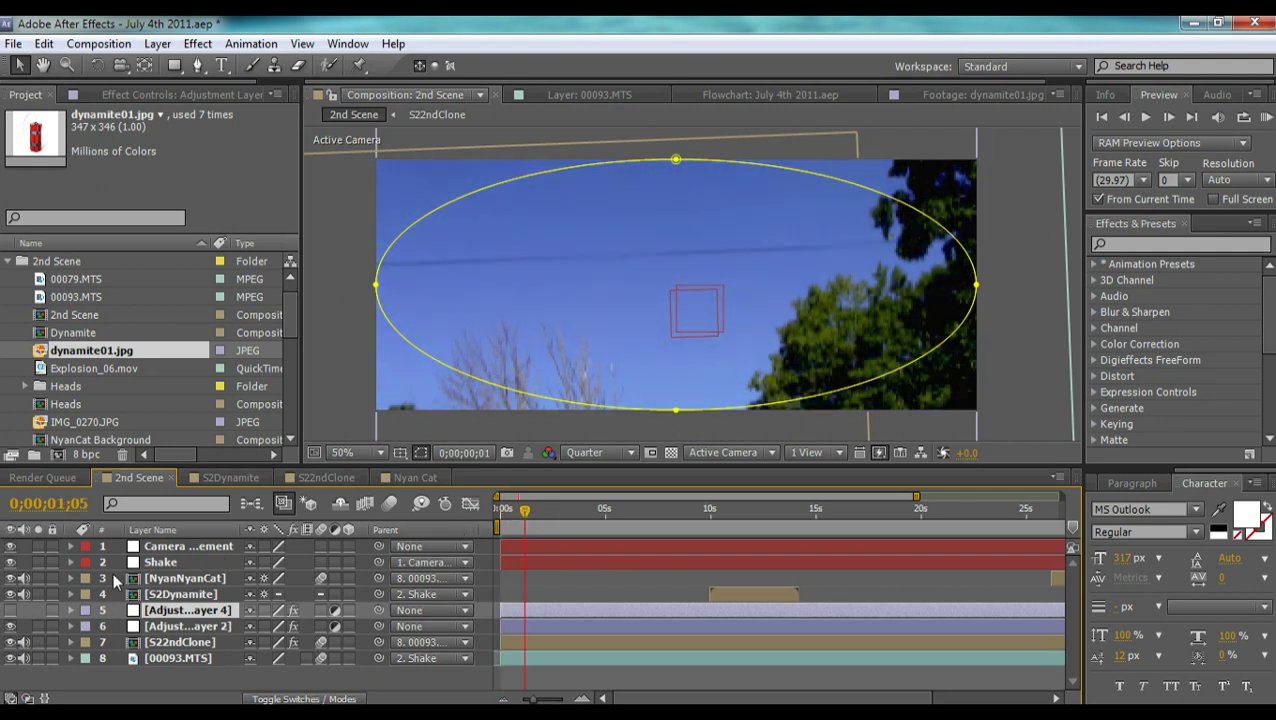
click(10, 611)
click(11, 626)
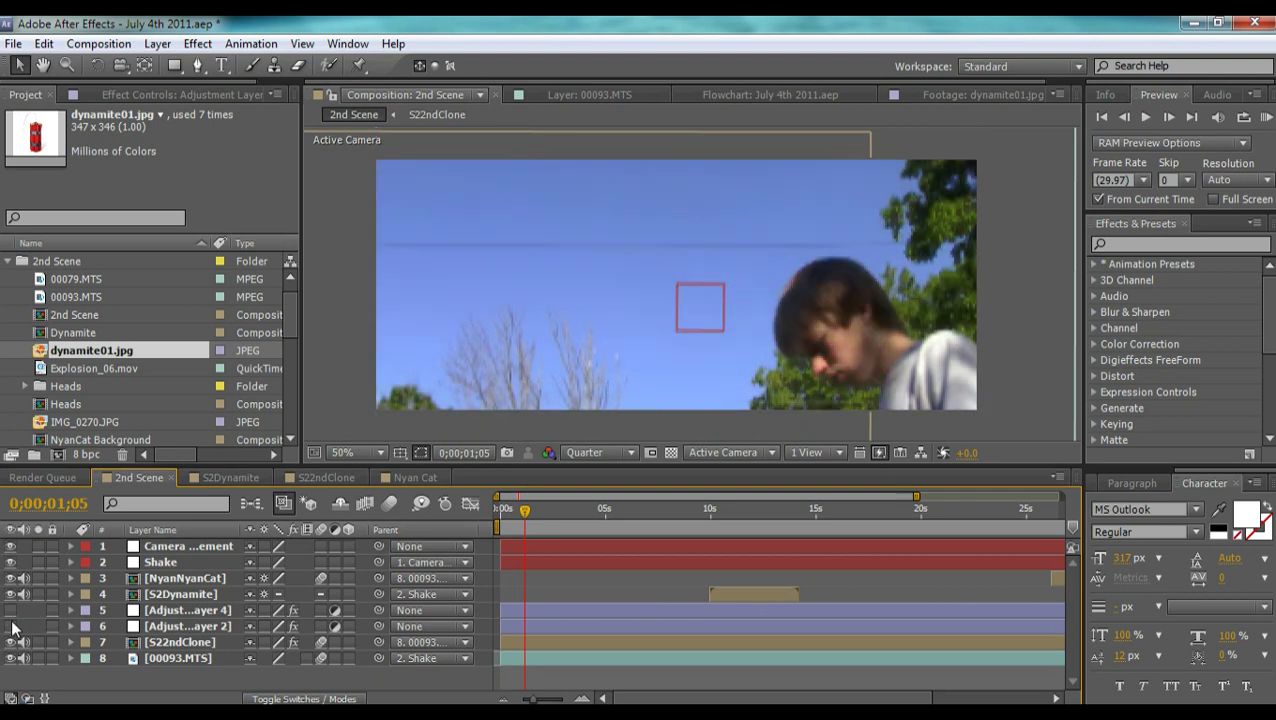
click(11, 626)
click(10, 610)
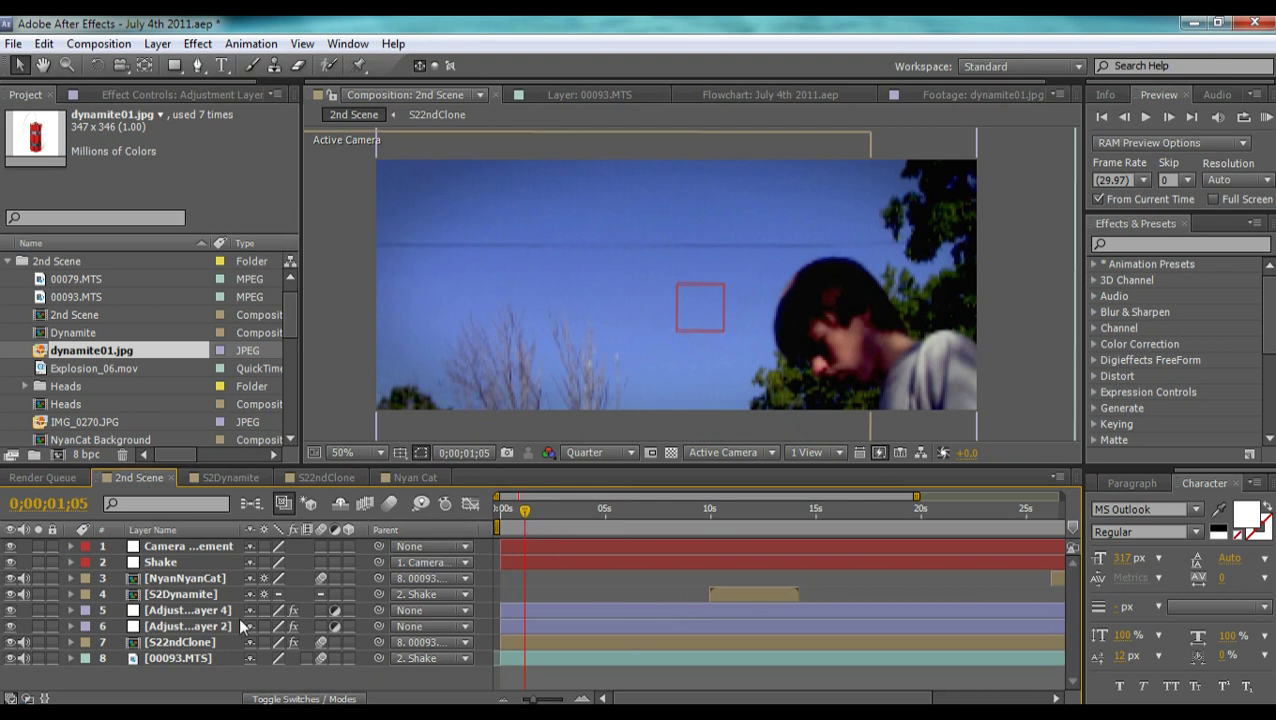
Step: Select S22ndClone and scrub the playhead through 0;00;01;15 and 0;00;03;10 to 0;00;03;17
click(205, 642)
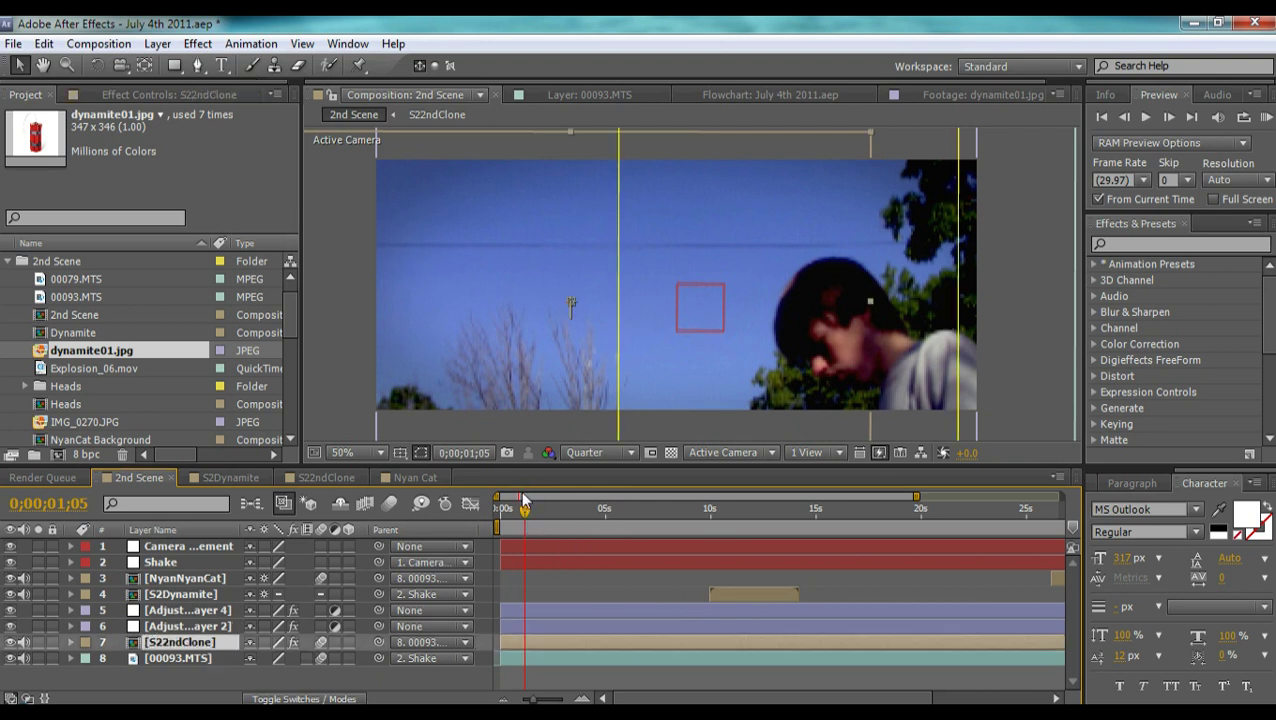
drag(525, 507, 542, 518)
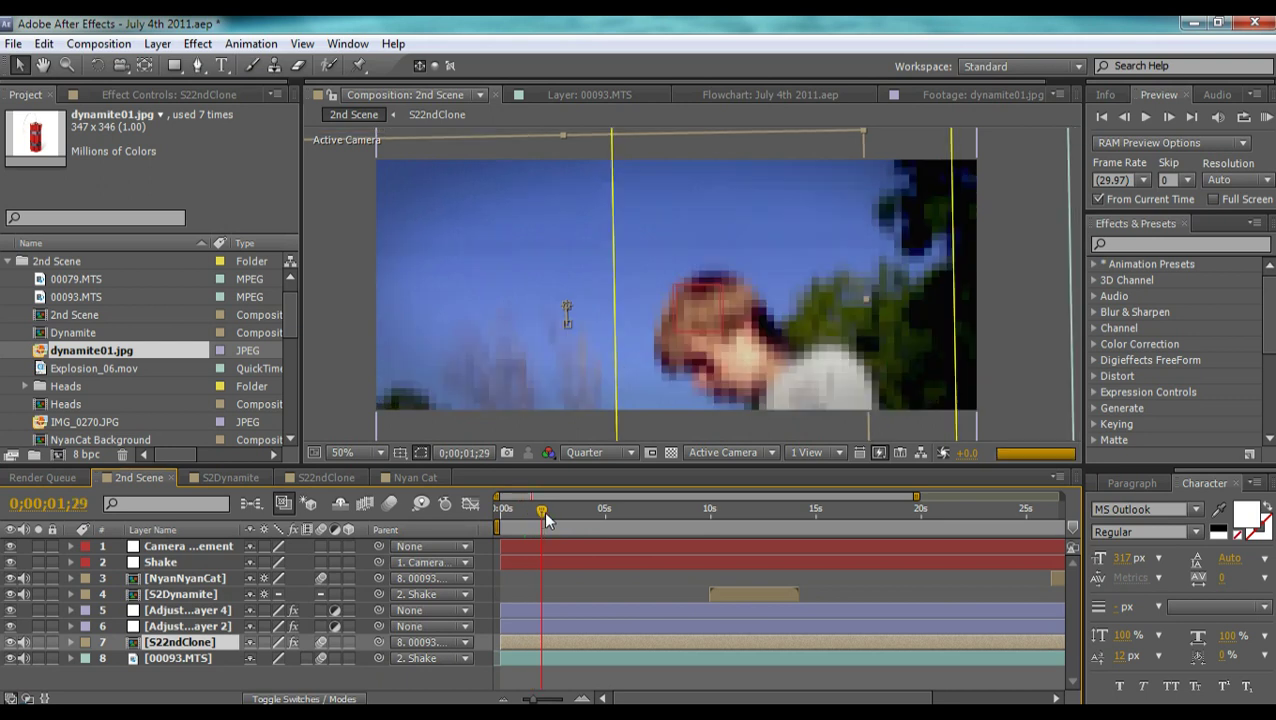
click(571, 518)
click(577, 525)
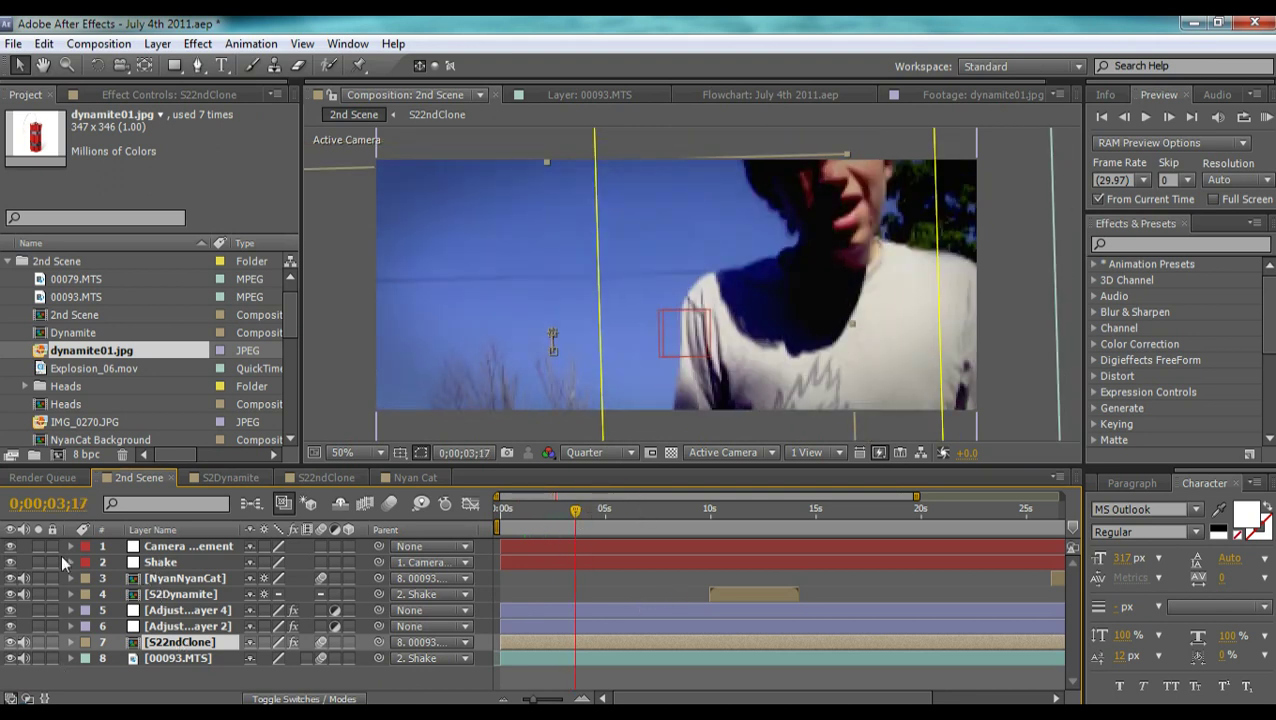
Step: Step through the camera's Position keyframes to 0;00;04;13, test-drag the camera, and undo it
click(71, 546)
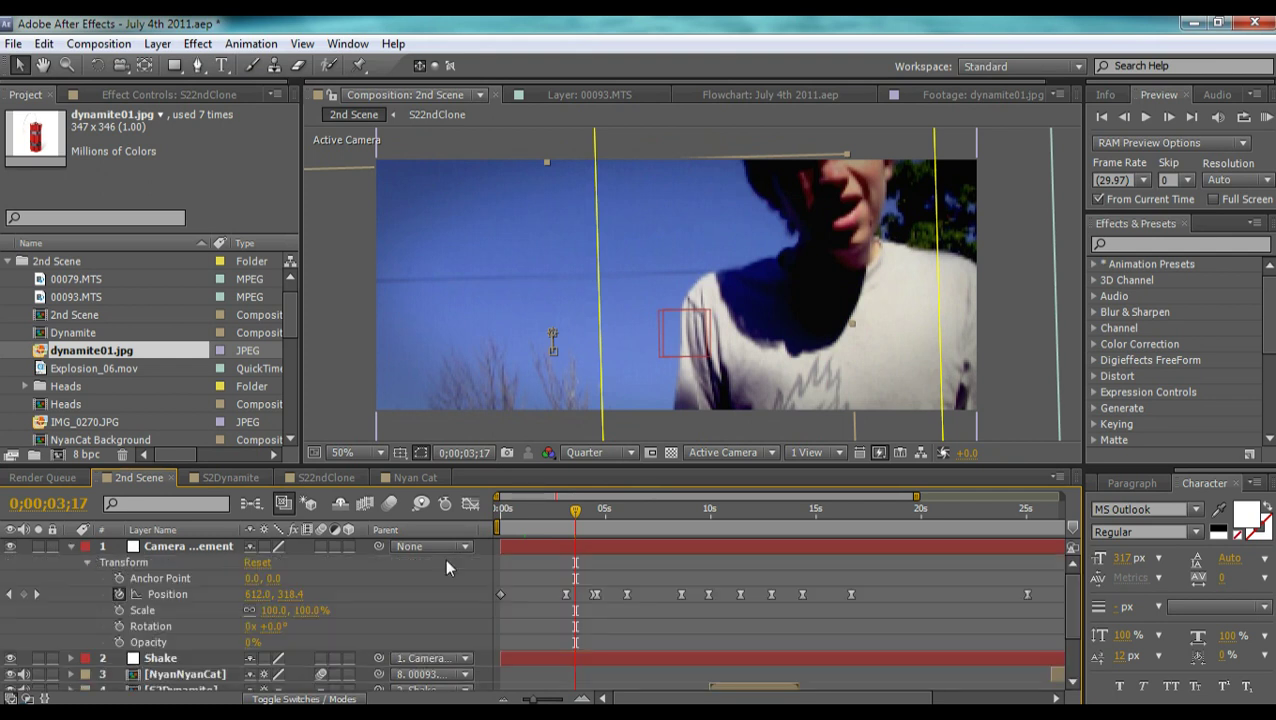
click(11, 595)
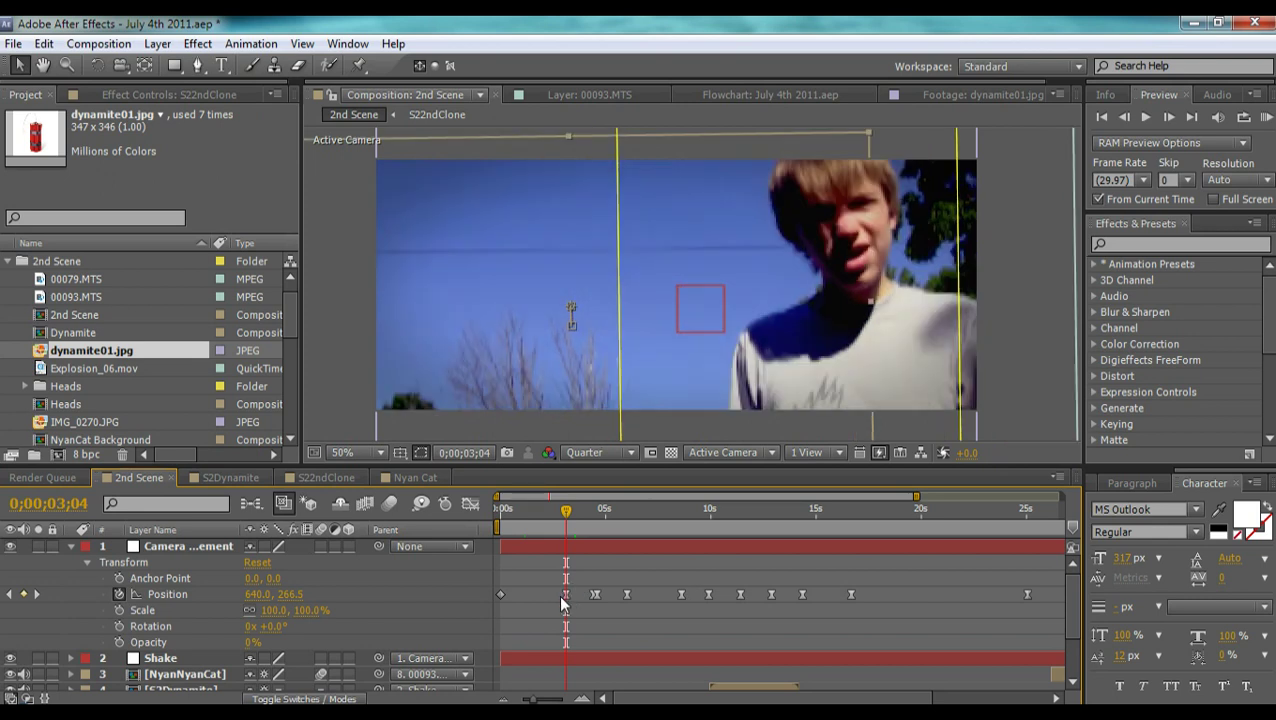
click(500, 594)
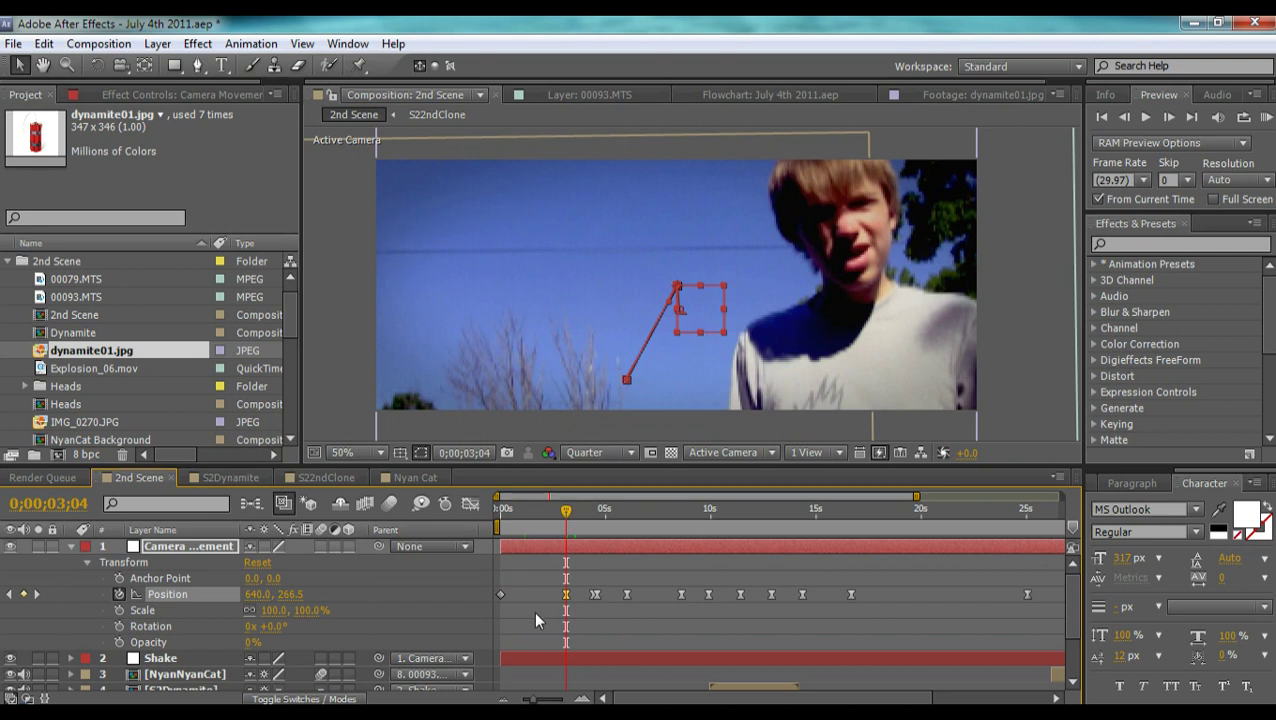
click(37, 595)
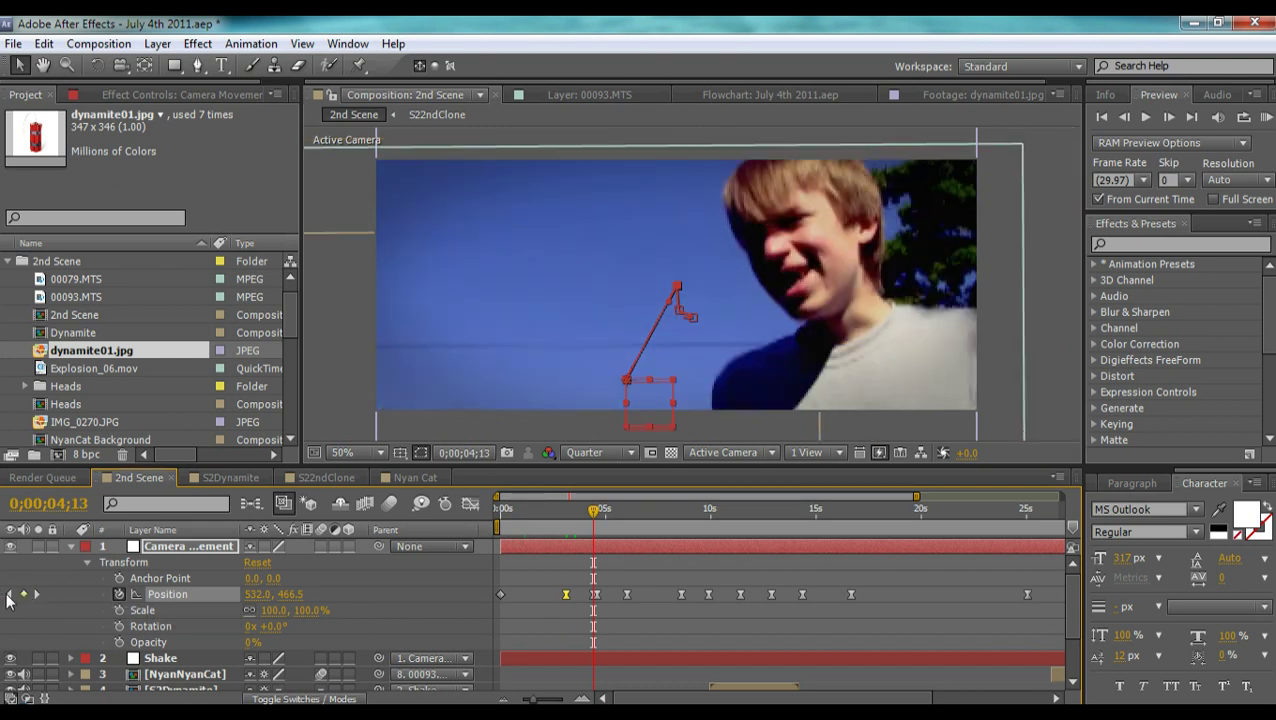
click(9, 595)
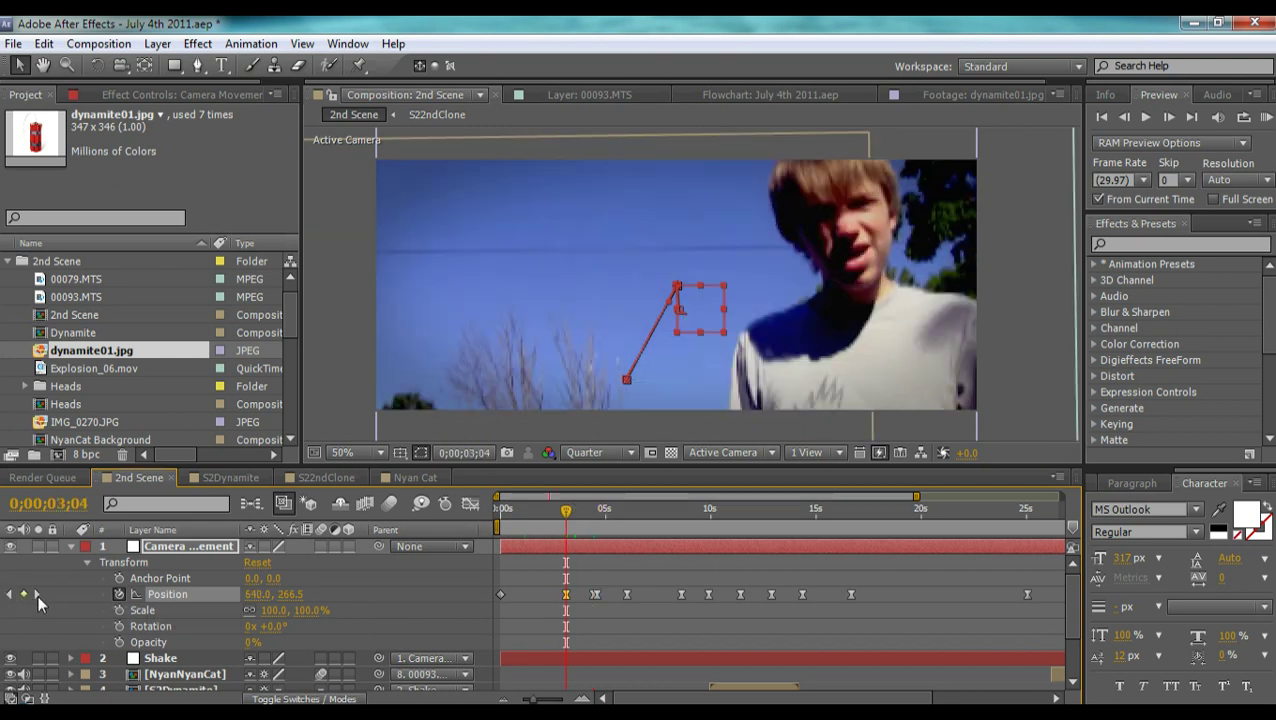
click(37, 595)
drag(637, 415, 701, 414)
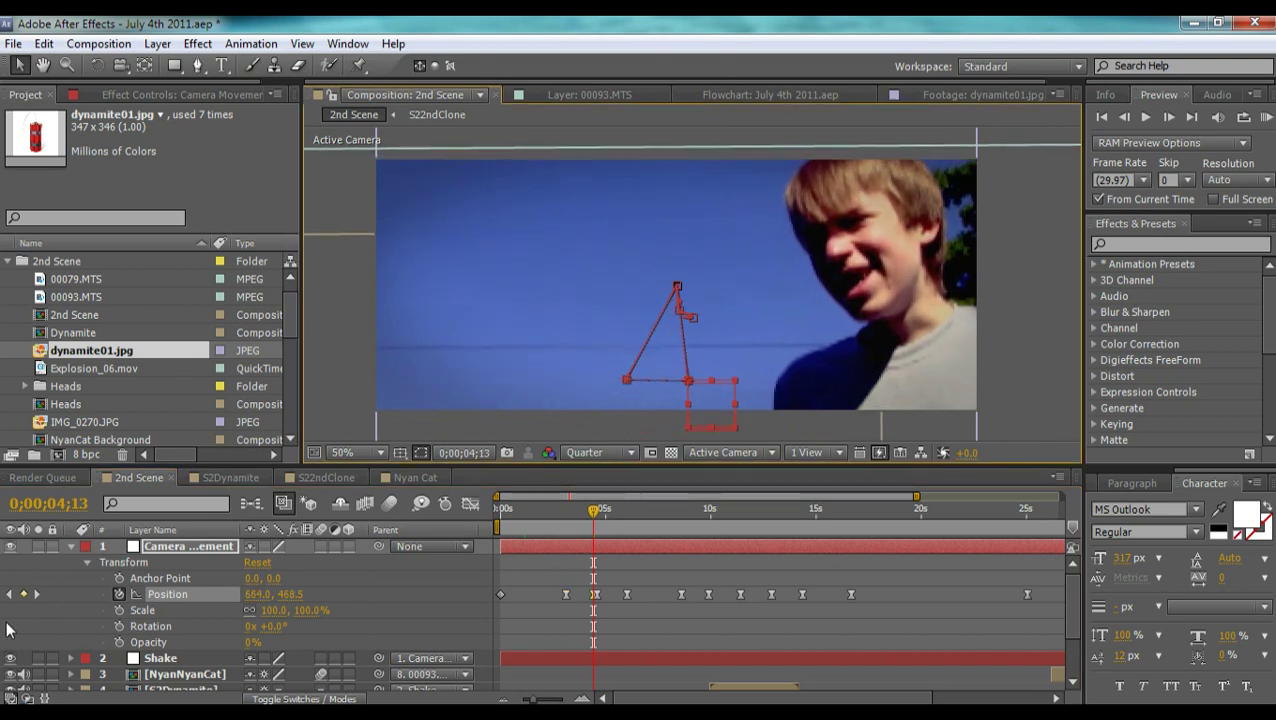
key(ctrl+z)
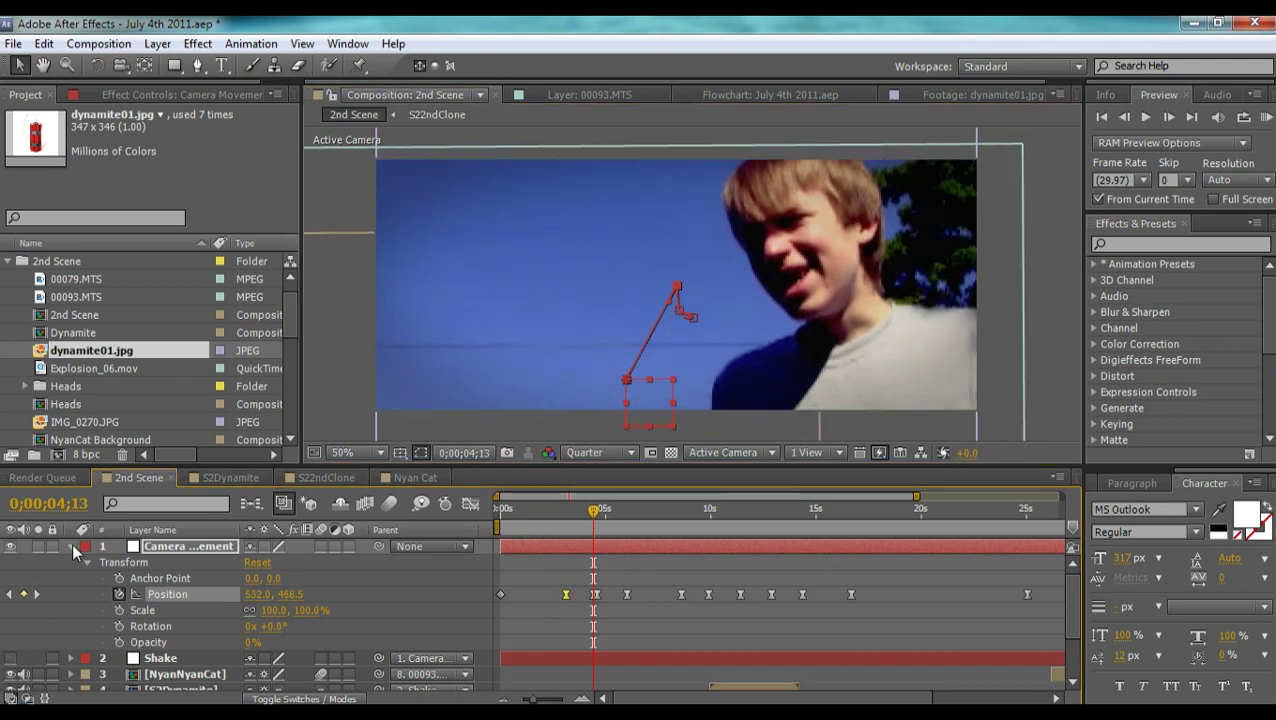
click(71, 546)
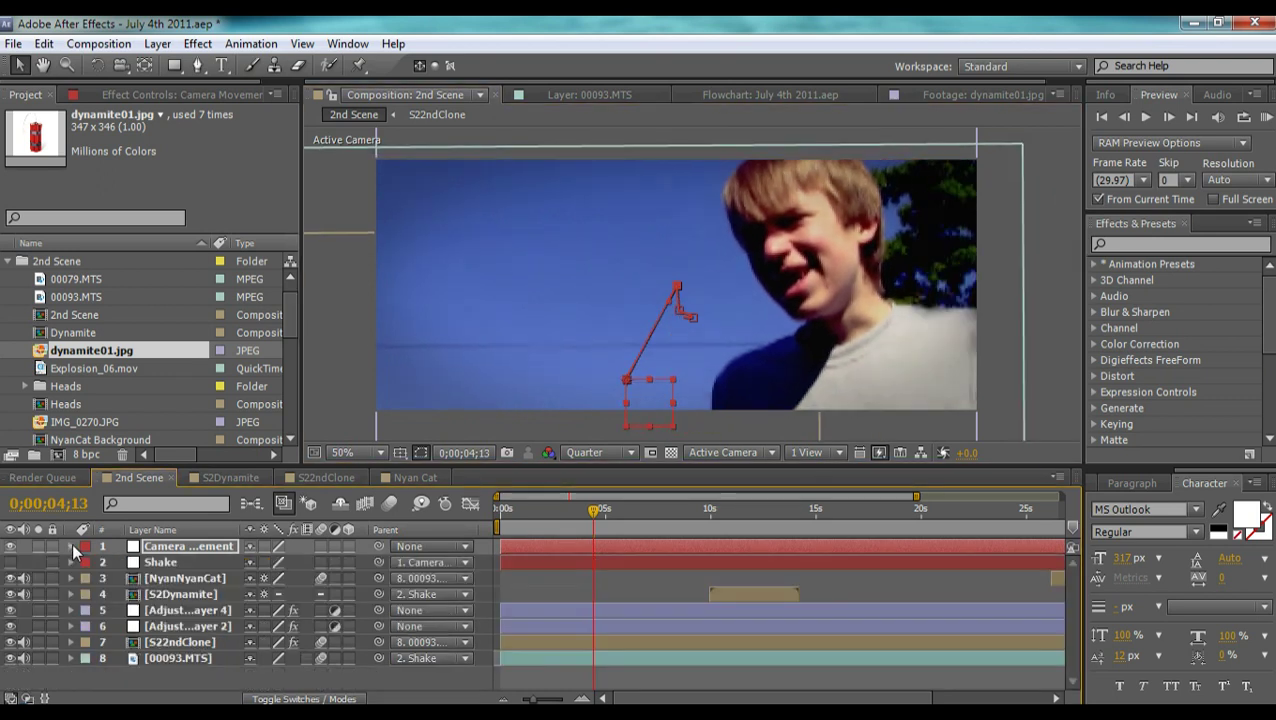
Step: Move to 0;00;08;12 and select the adjustment, S22ndClone and 00093.MTS layers
click(618, 512)
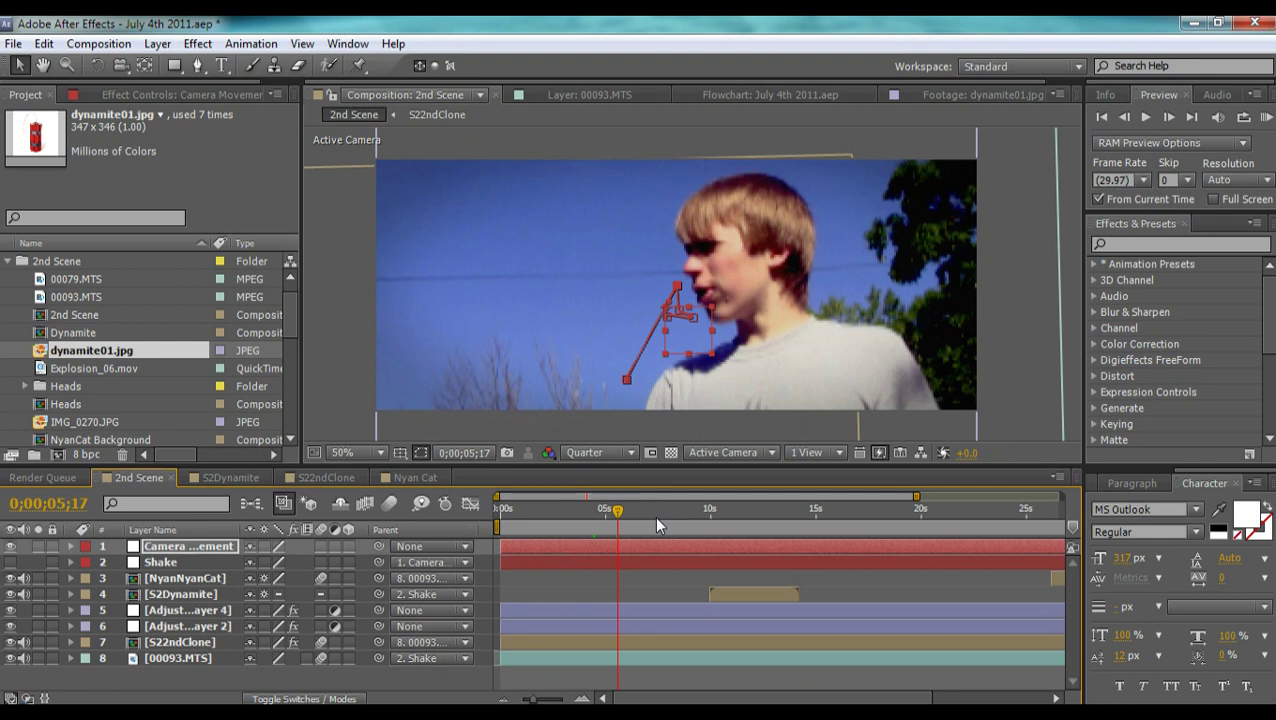
click(677, 514)
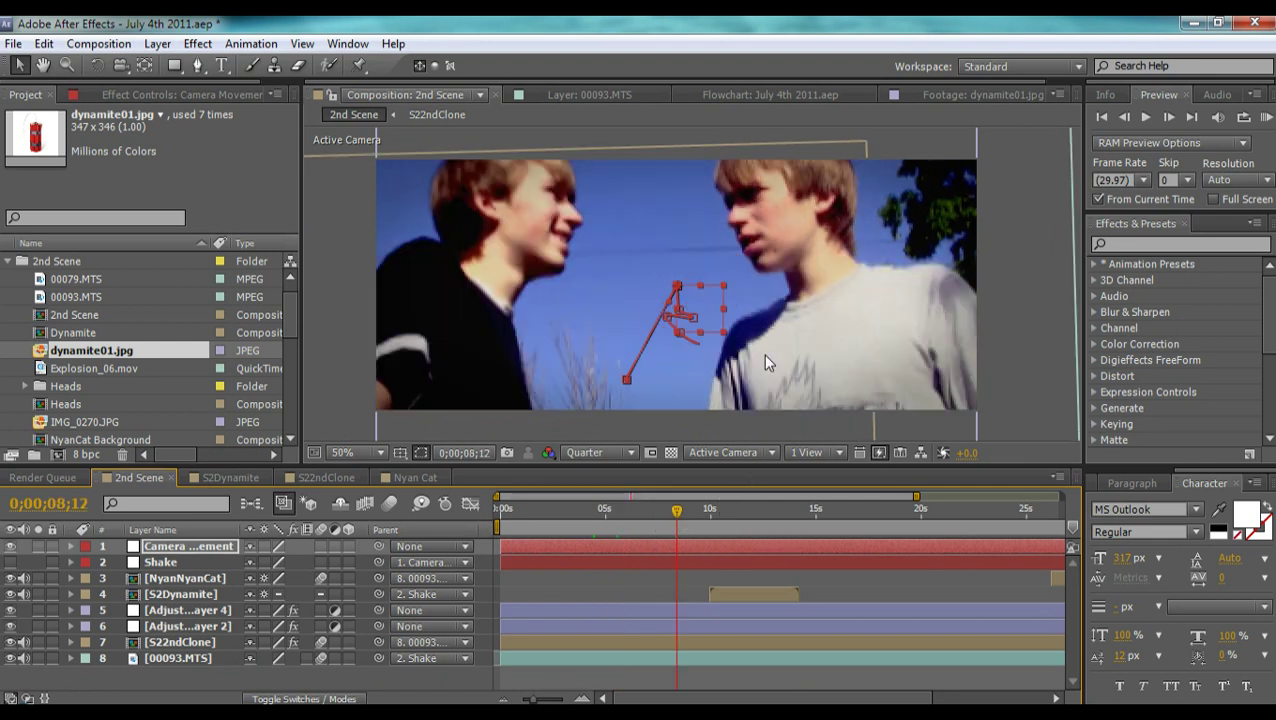
click(630, 261)
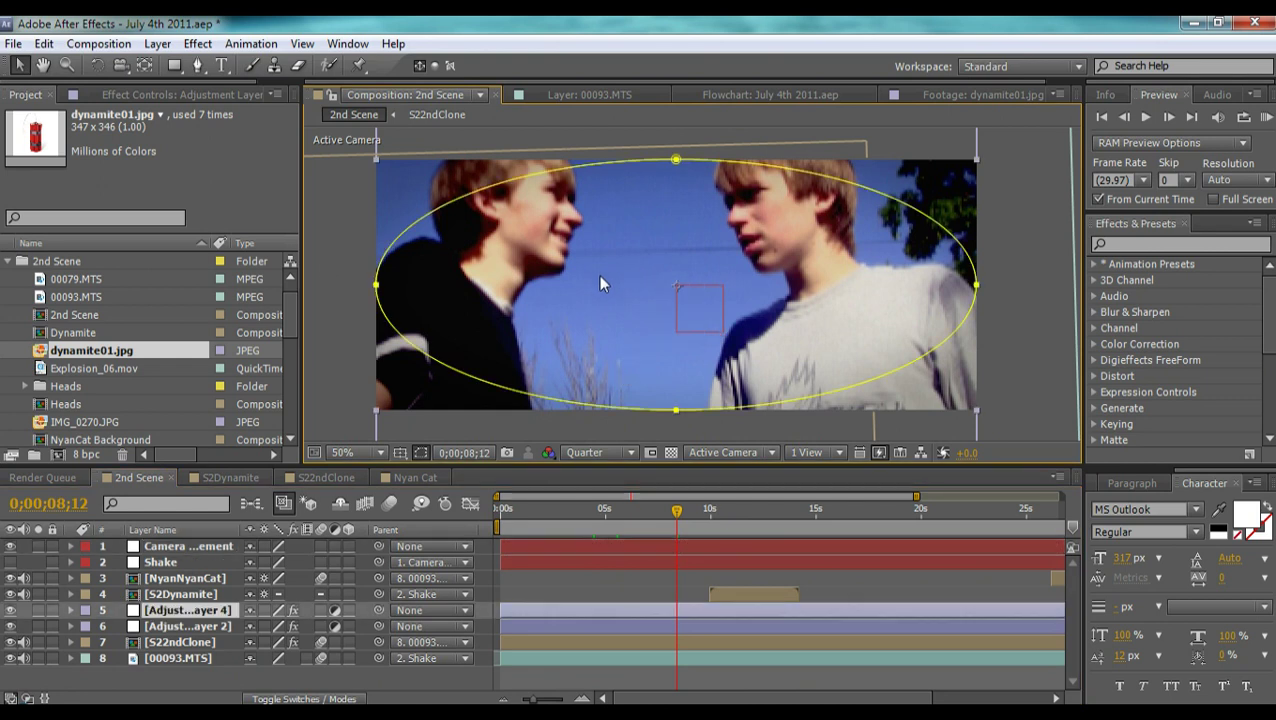
click(323, 260)
key(ctrl+Down)
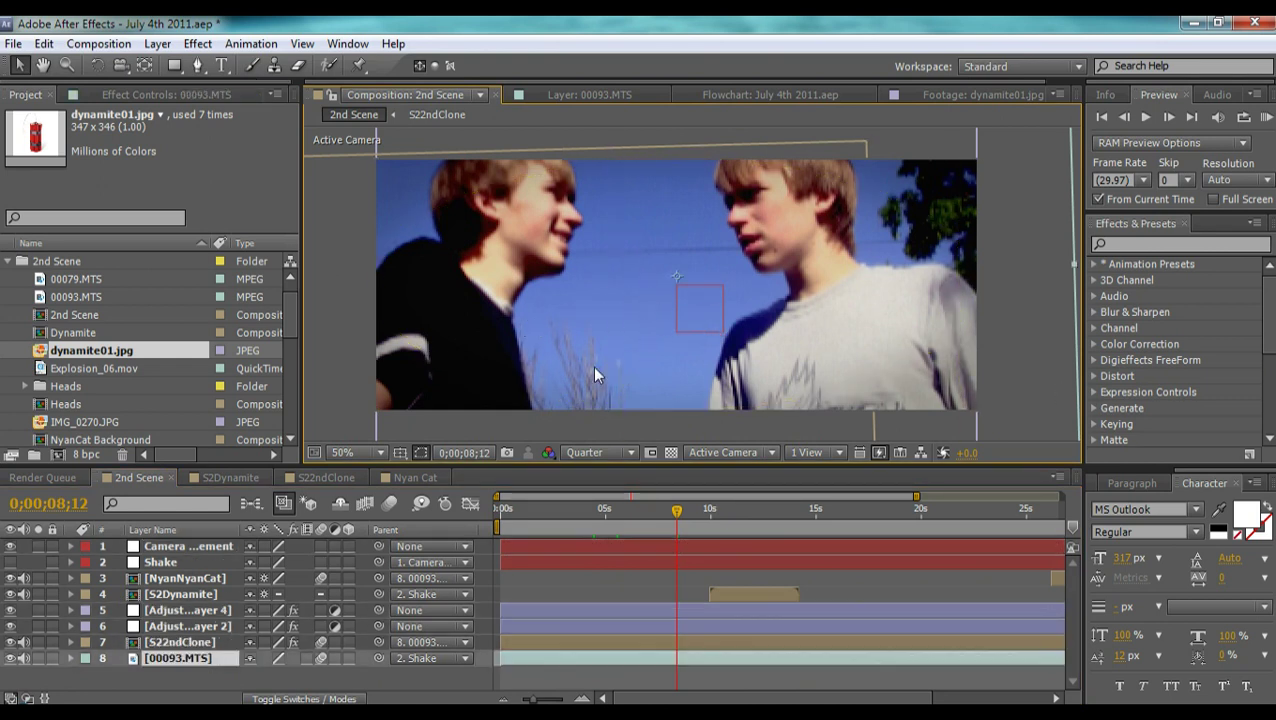
click(200, 642)
Step: Solo S22ndClone over the transparency grid to inspect its cutout, then unsolo it
click(671, 453)
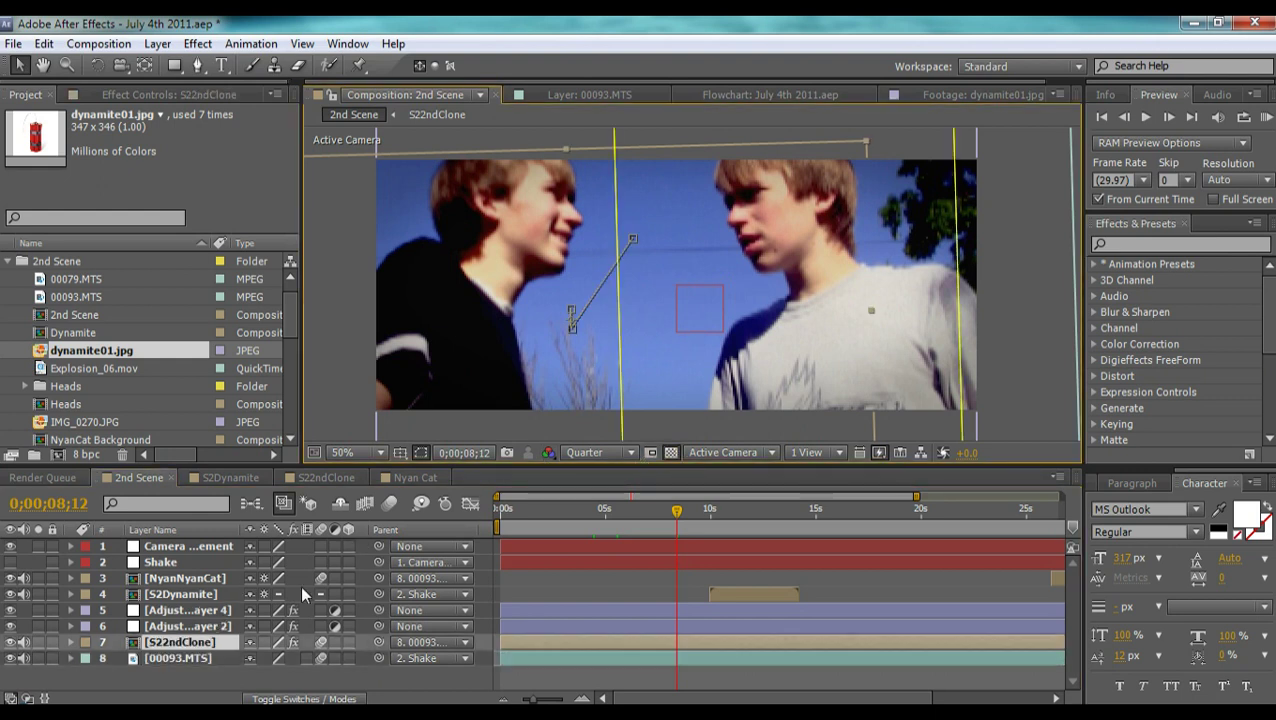
click(38, 643)
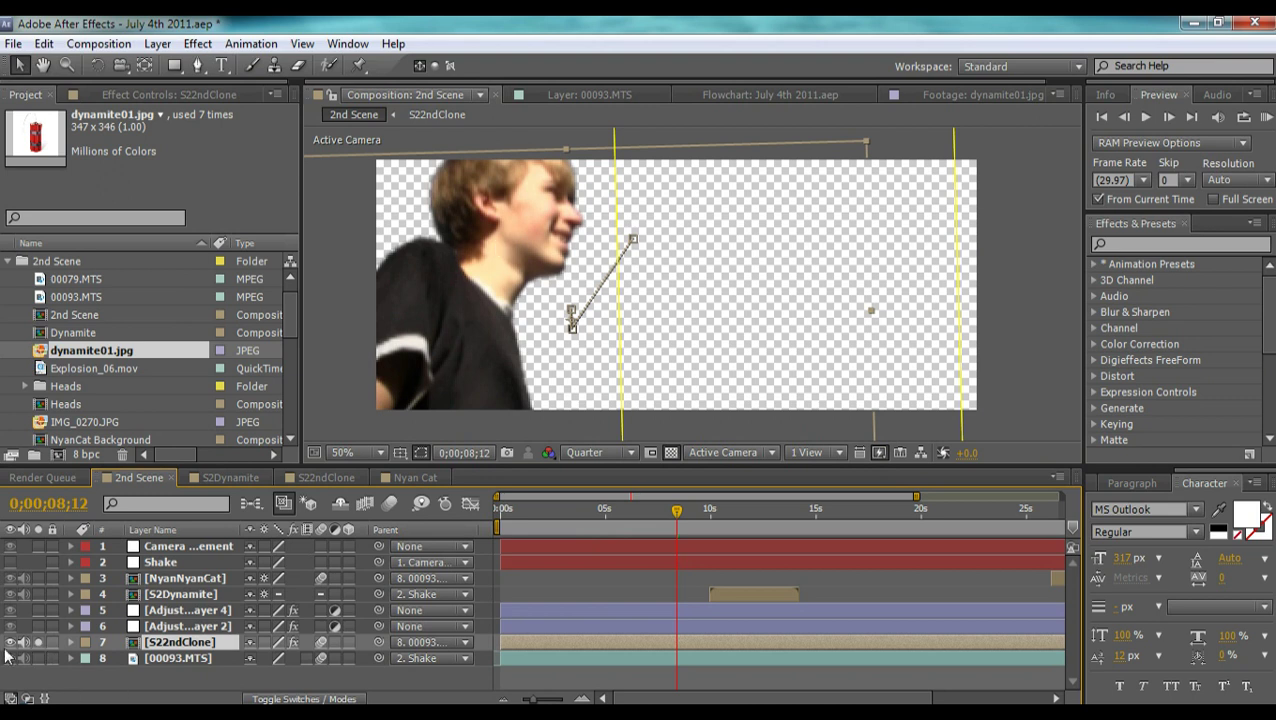
click(38, 643)
Step: Inspect the frame at 100% zoom, return to 50%, and move to 0;00;09;06
drag(440, 301, 836, 327)
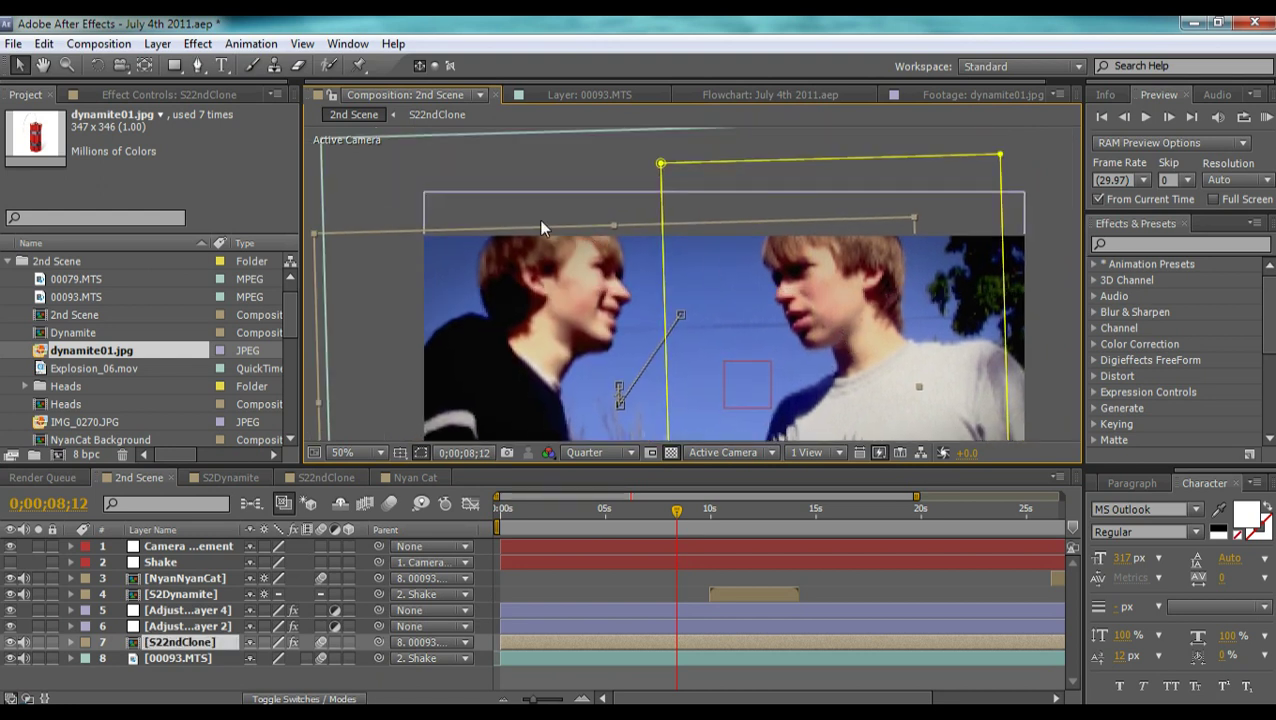
key(period)
drag(533, 166, 544, 193)
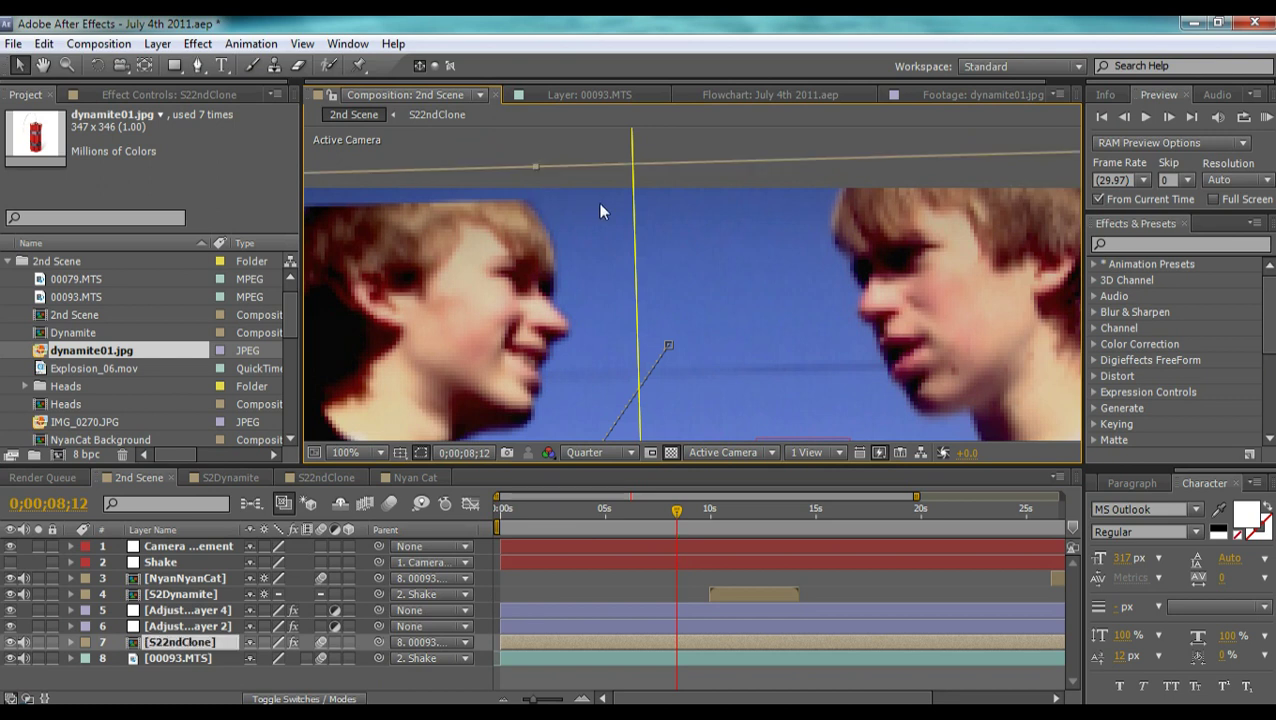
key(comma)
key(comma)
key(period)
drag(771, 362, 719, 285)
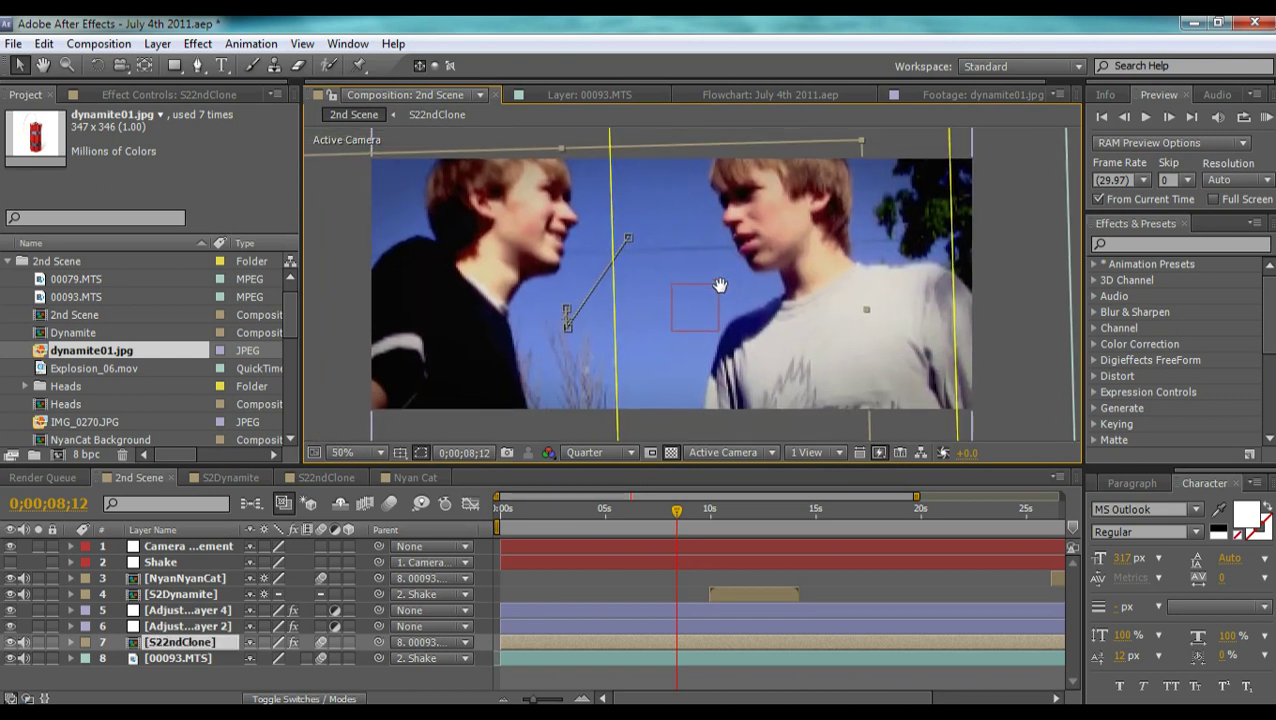
click(677, 509)
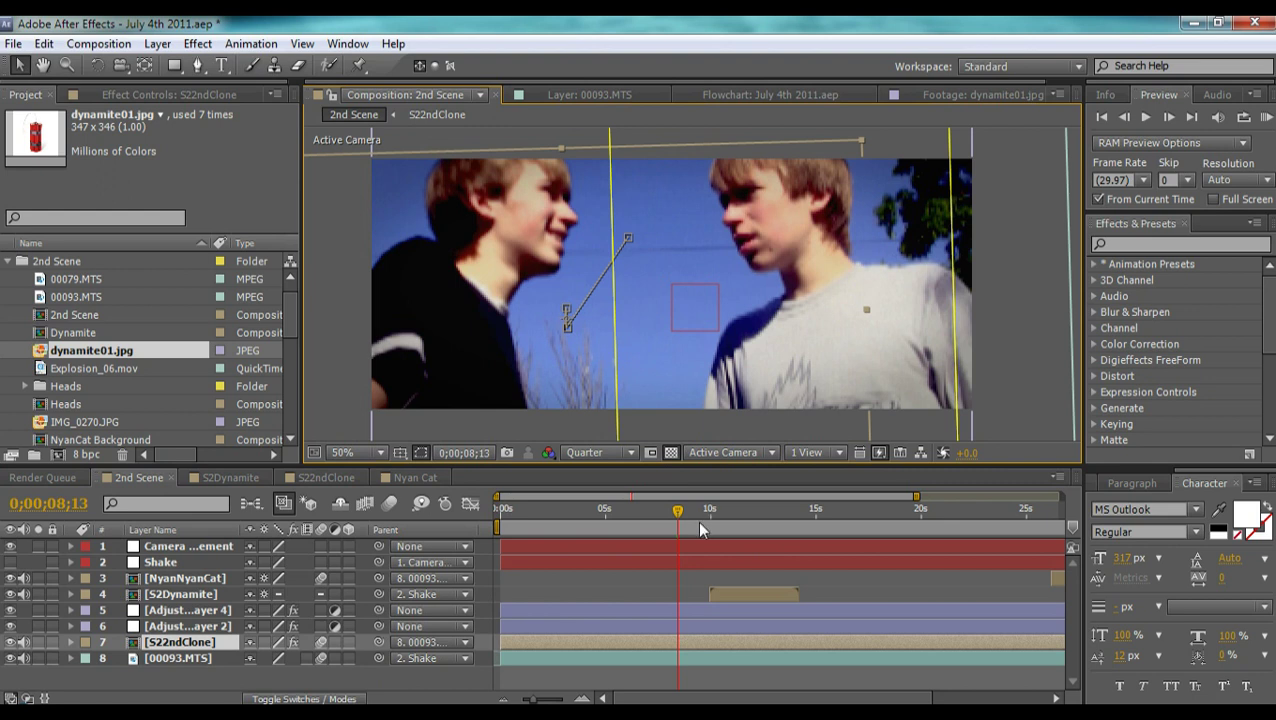
click(695, 512)
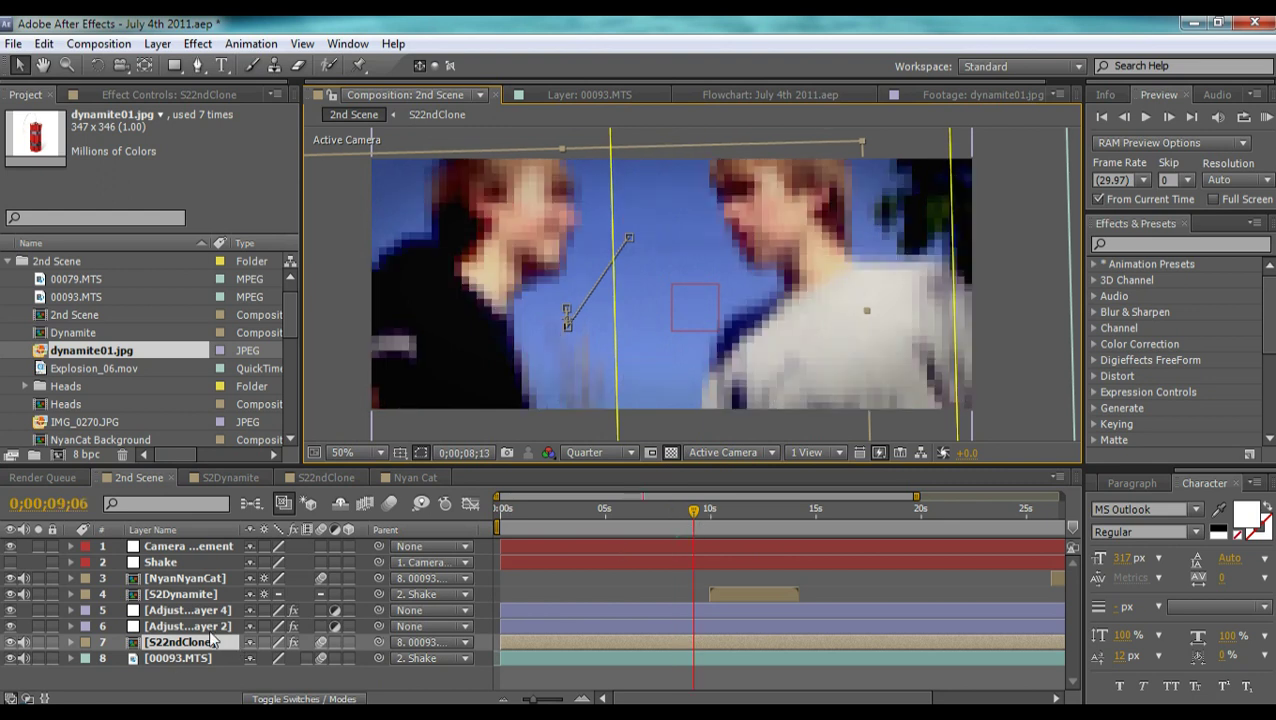
Step: Open the S22ndClone precomp, glance at S2Dynamite, and go back to 2nd Scene
double_click(208, 648)
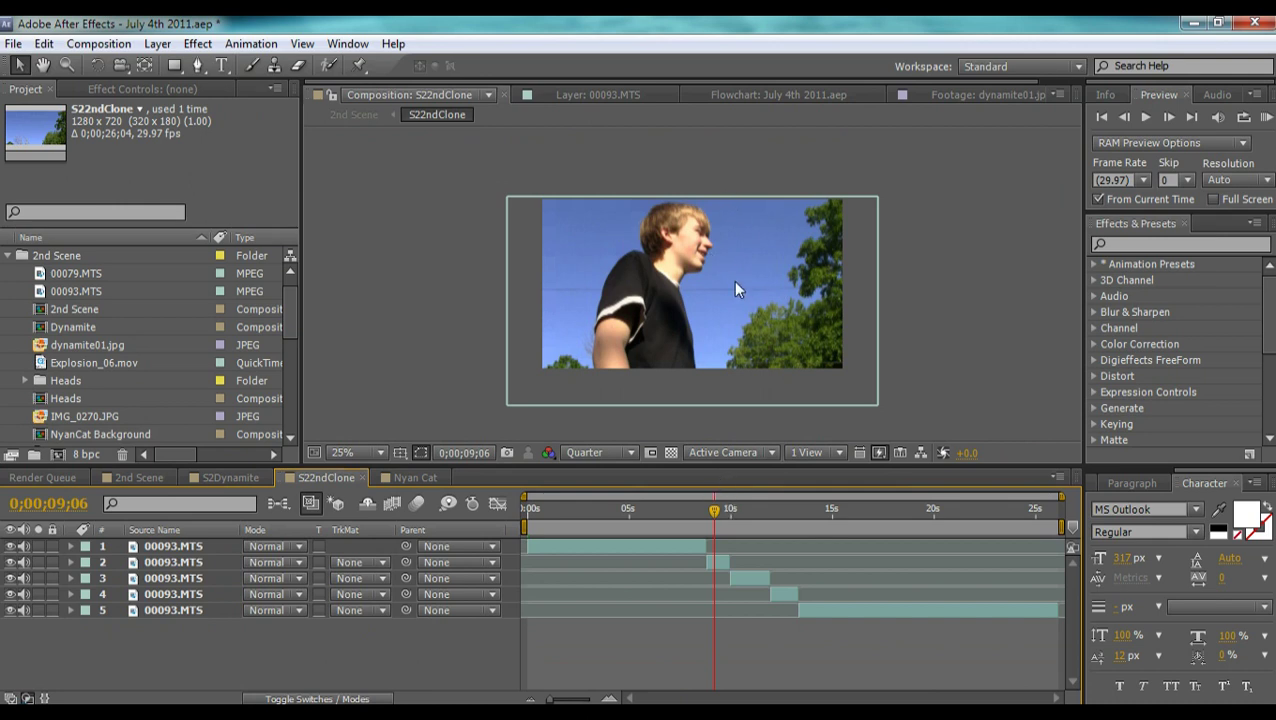
scroll(731, 290, up, 4)
scroll(818, 303, down, 2)
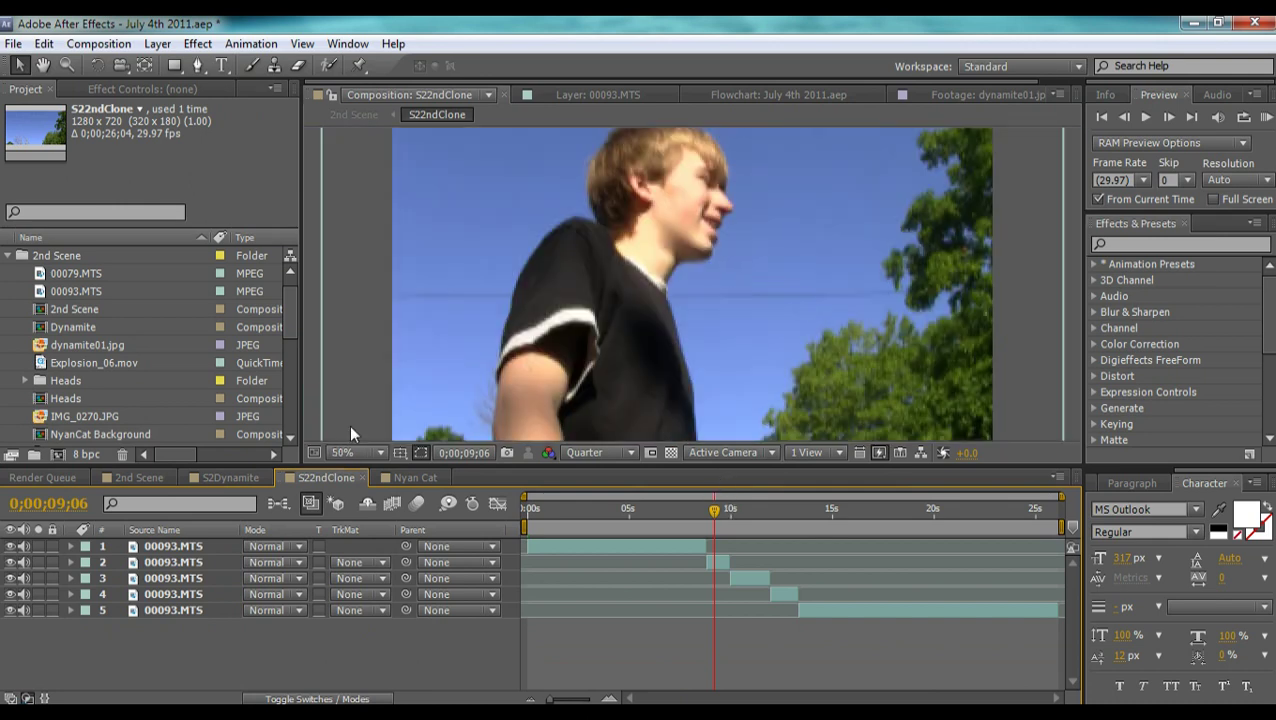
click(238, 476)
click(158, 477)
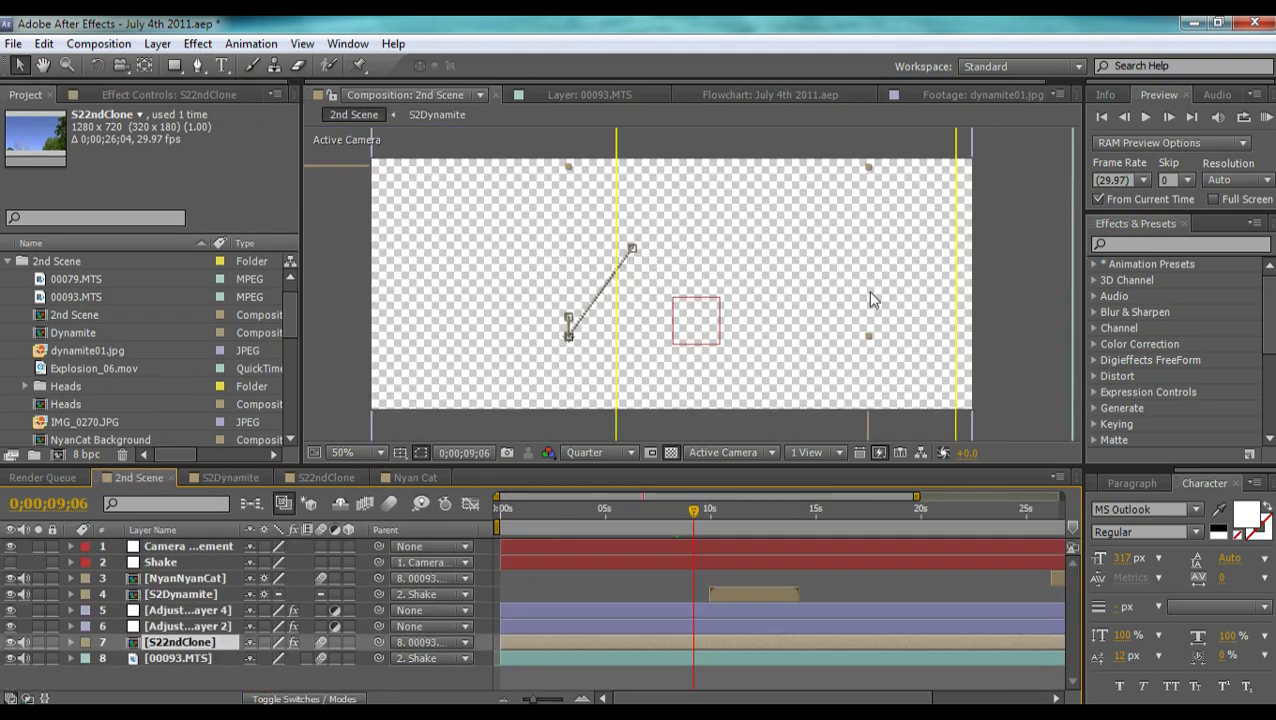
scroll(716, 258, up, 2)
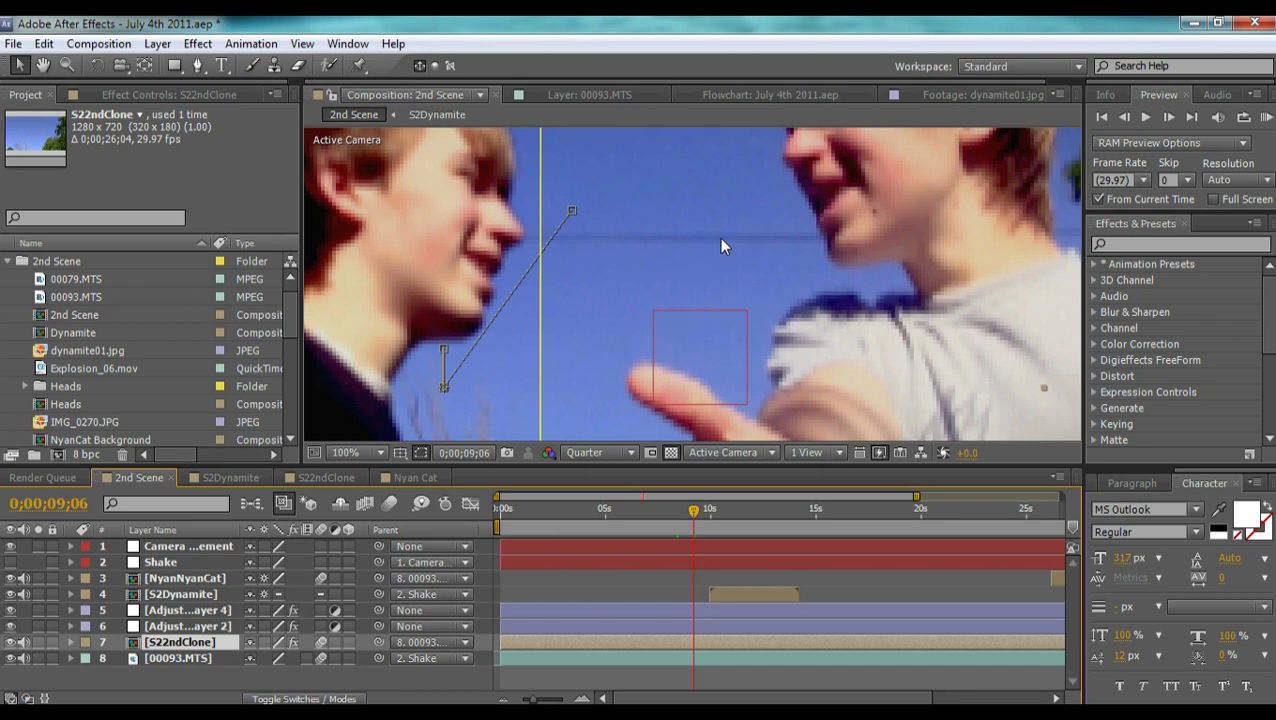
scroll(721, 247, down, 2)
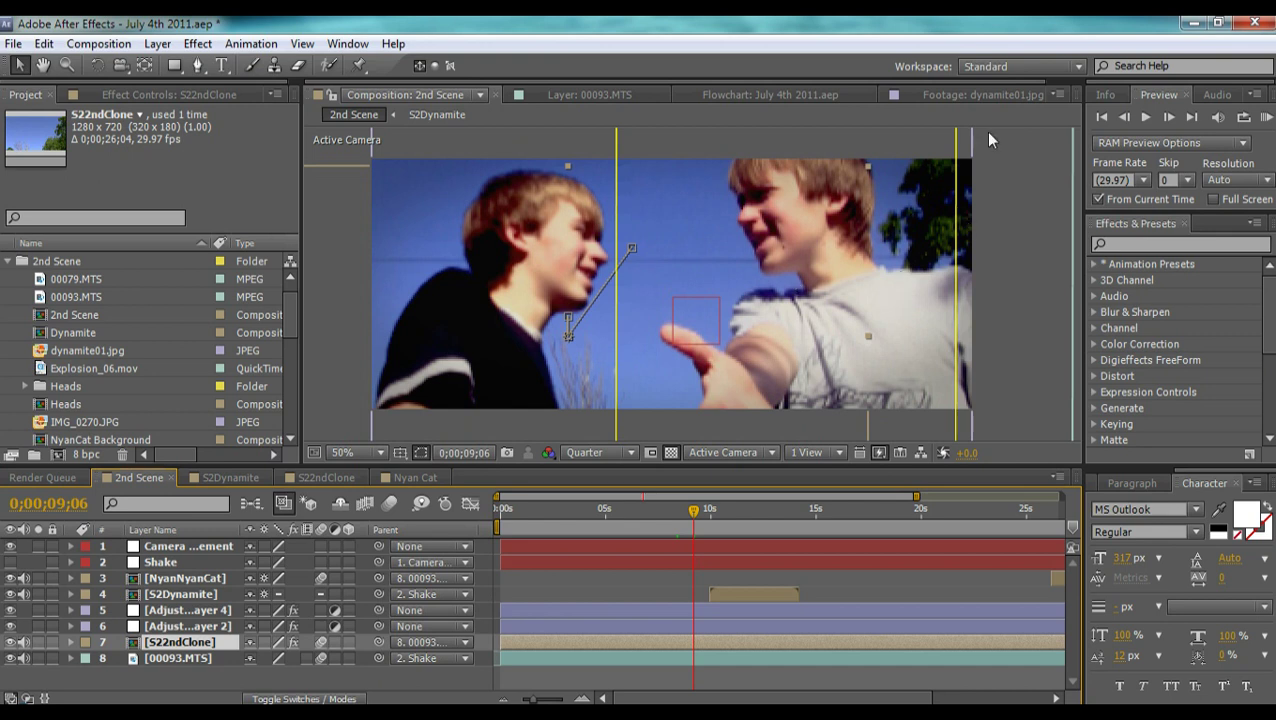
Step: At 0;00;10;04, select S2Dynamite, peek at the camera keyframes, and open the S2Dynamite precomp
click(713, 512)
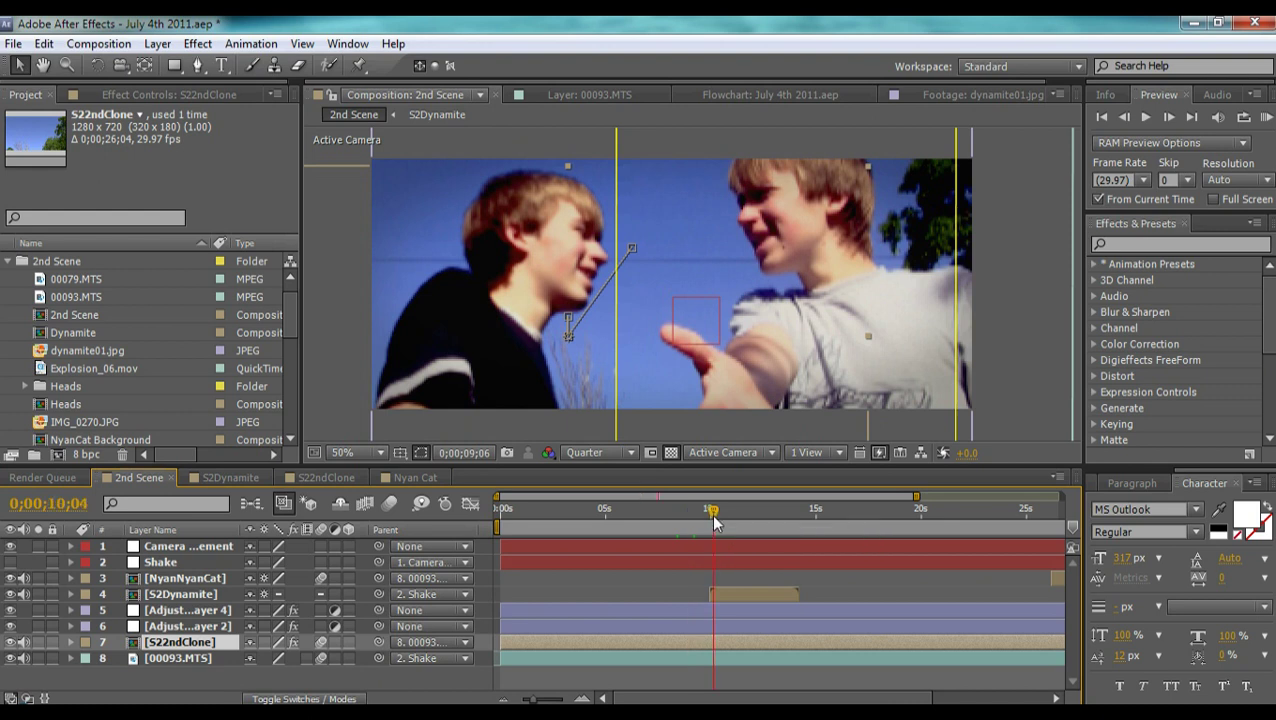
click(758, 593)
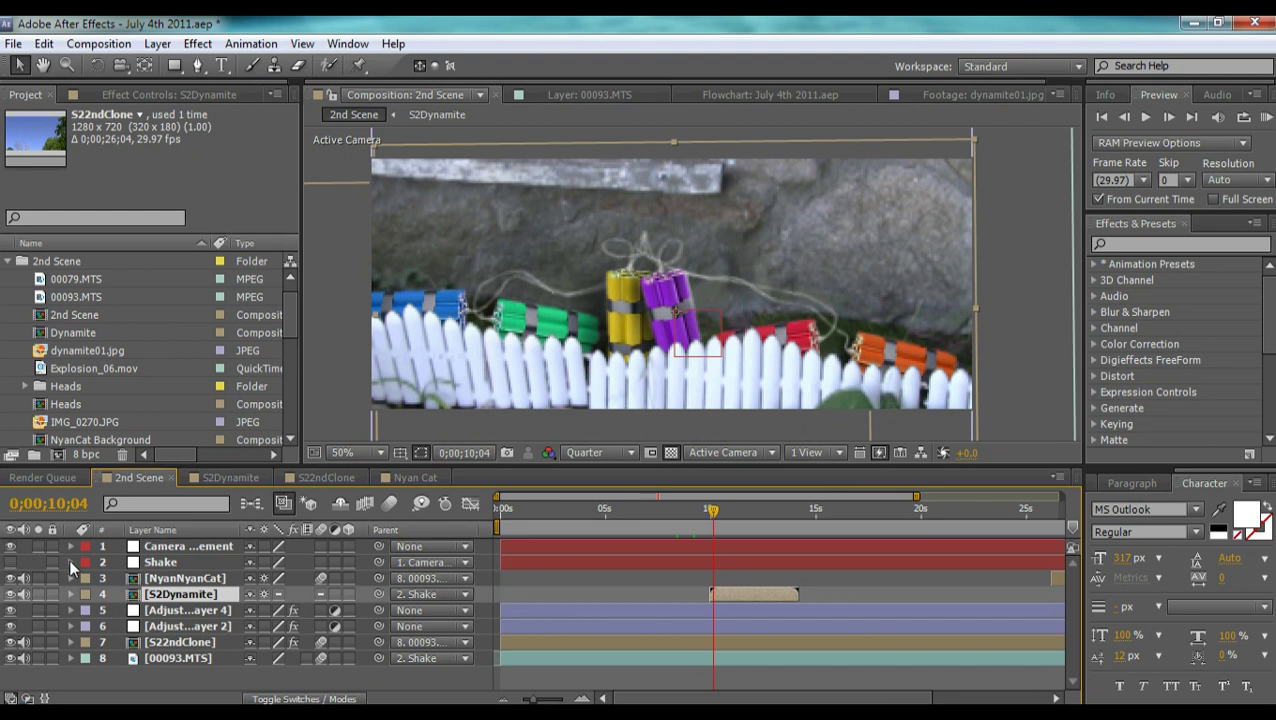
click(70, 546)
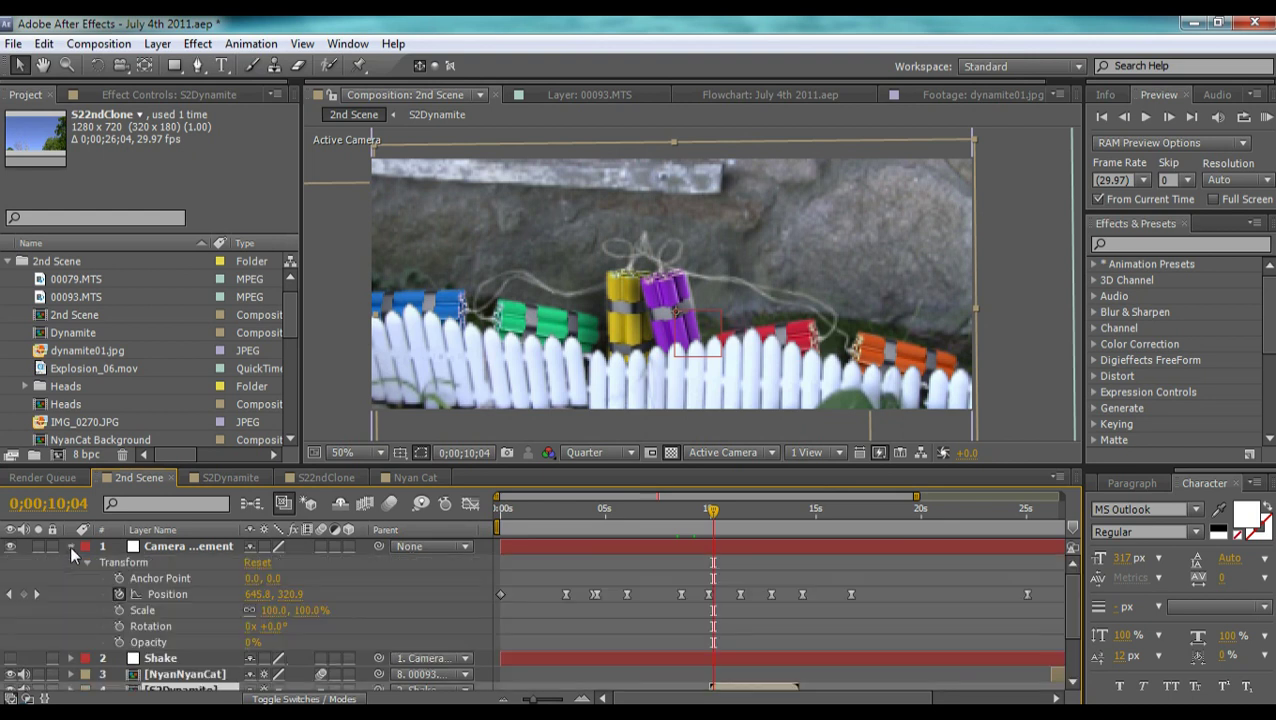
click(70, 546)
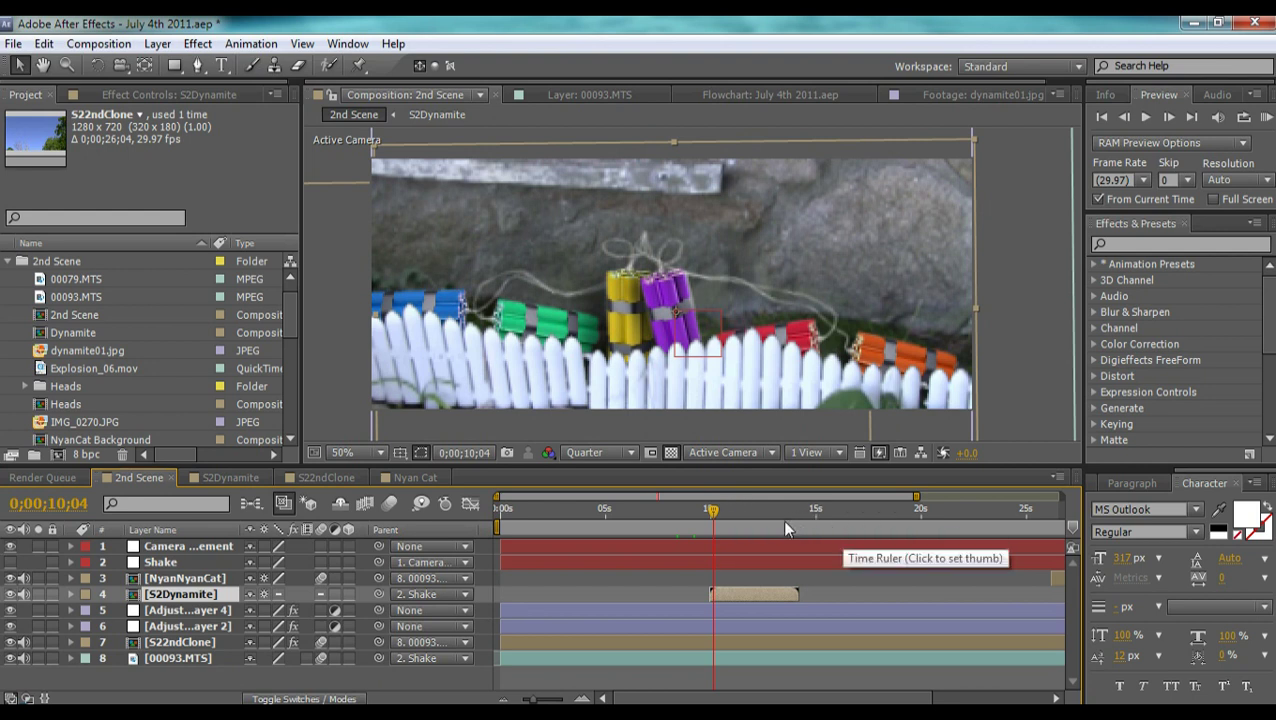
double_click(761, 590)
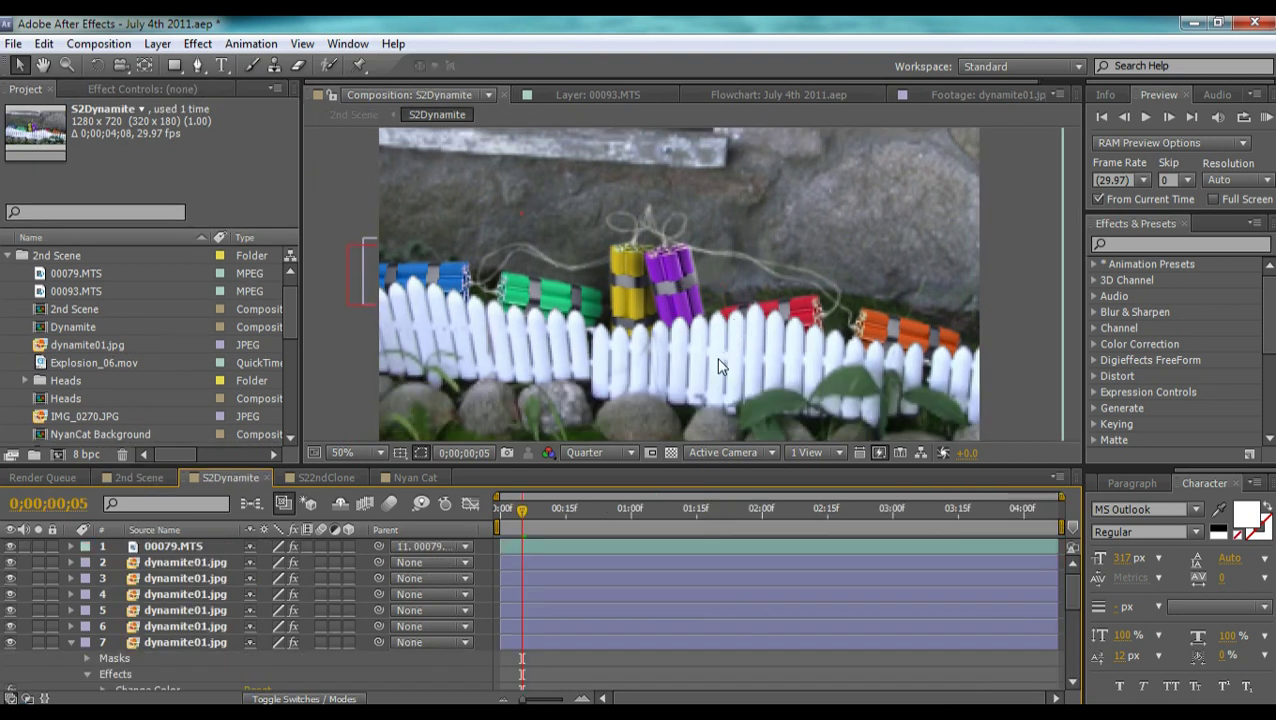
Step: Select the 00079.MTS footage and then the dynamite01.jpg layers in S2Dynamite
click(172, 546)
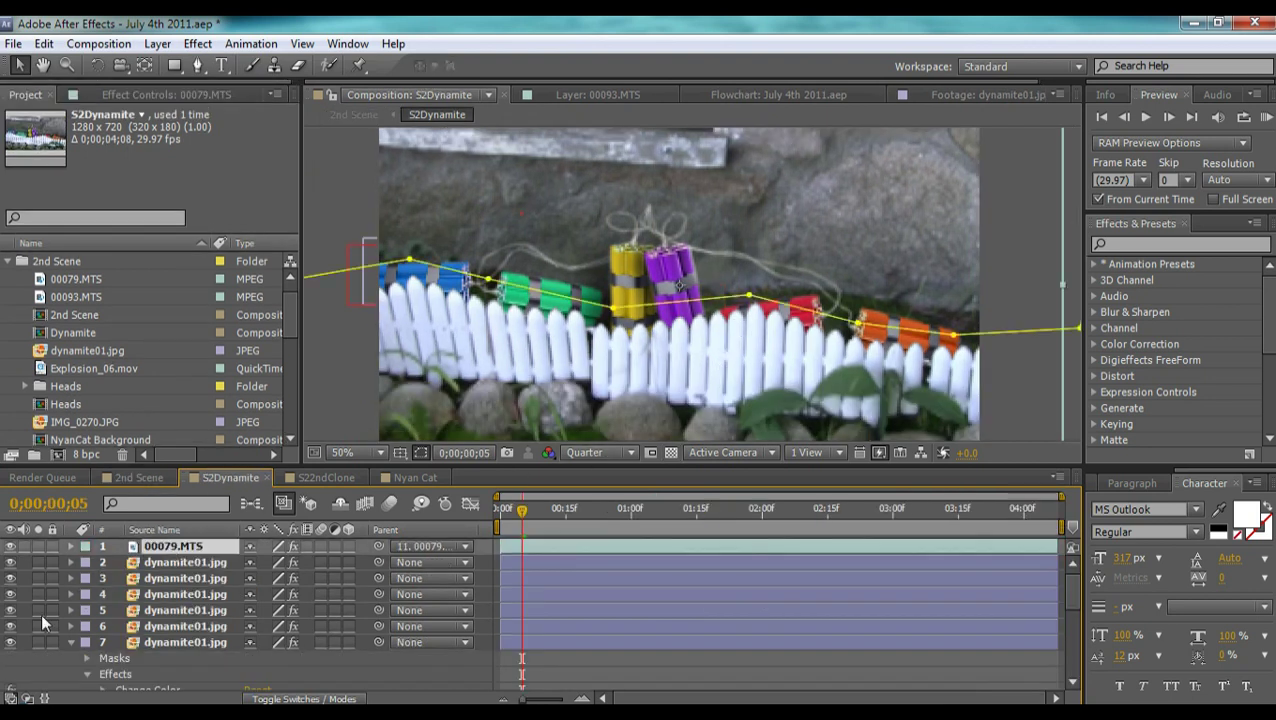
click(71, 642)
click(180, 563)
click(188, 628)
click(182, 563)
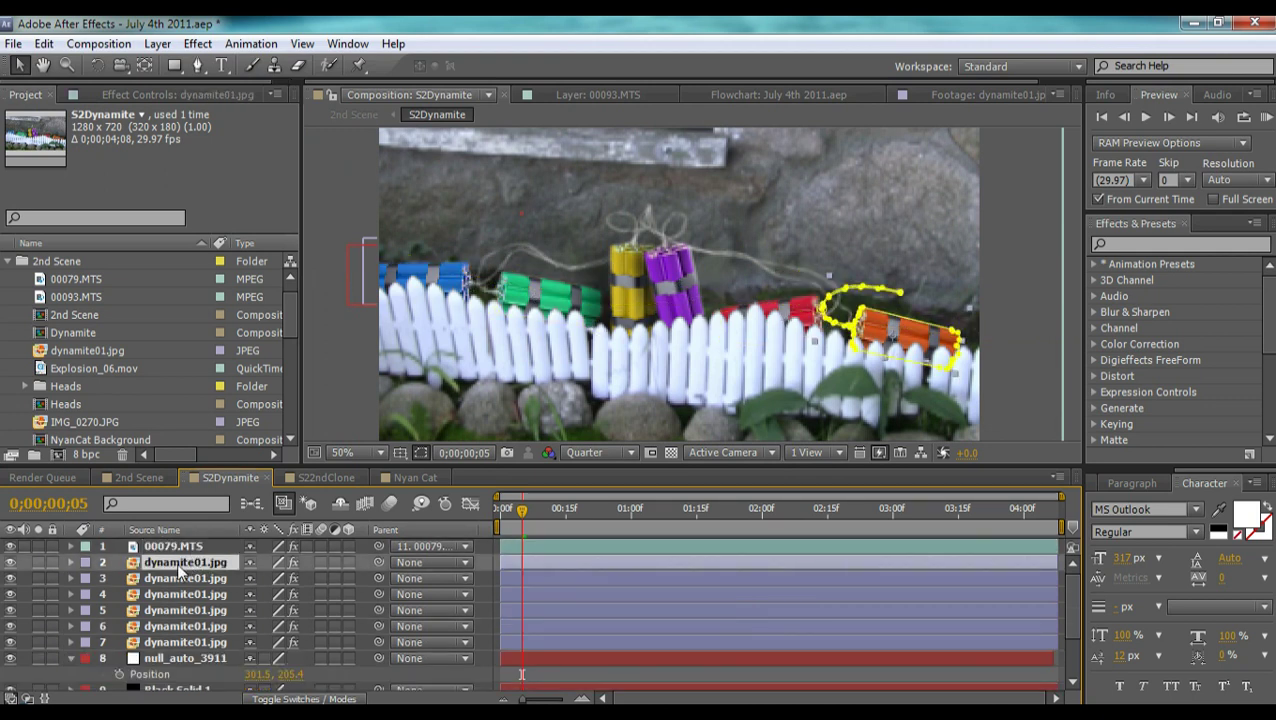
Step: View the top dynamite01.jpg in its Layer viewer, toggling its mask outline off and on
double_click(175, 566)
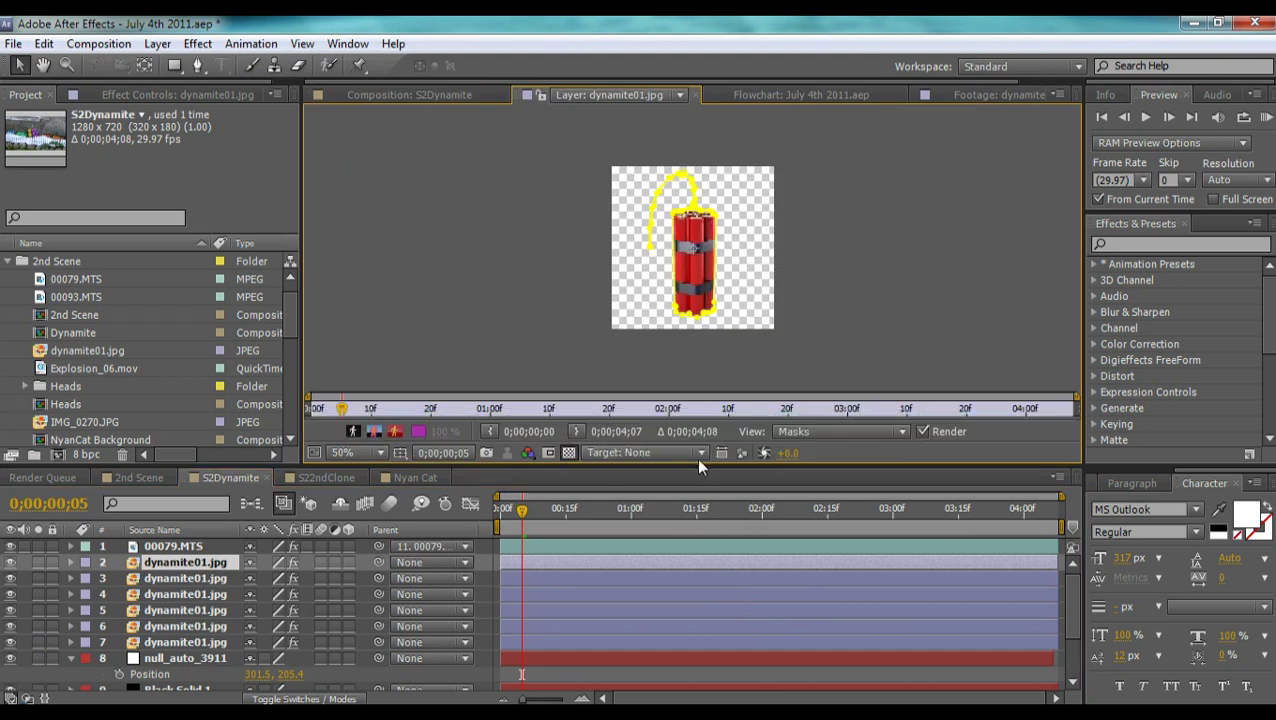
click(797, 430)
click(818, 455)
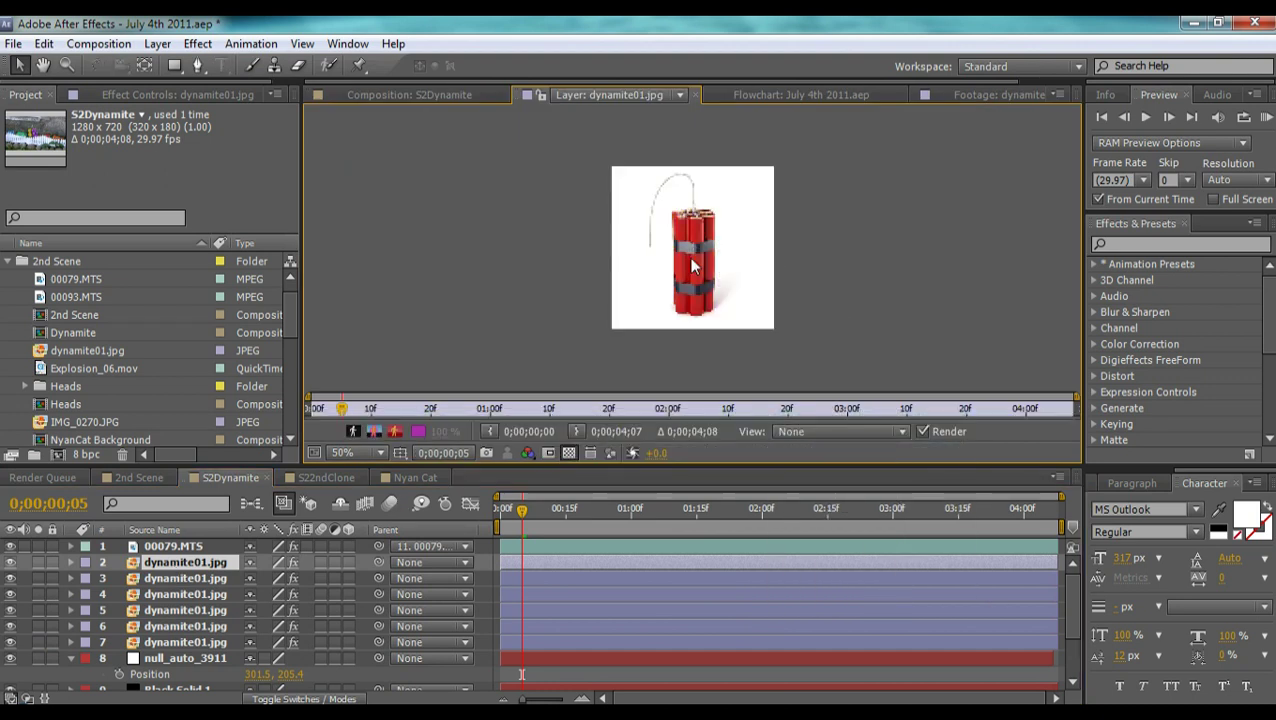
click(878, 432)
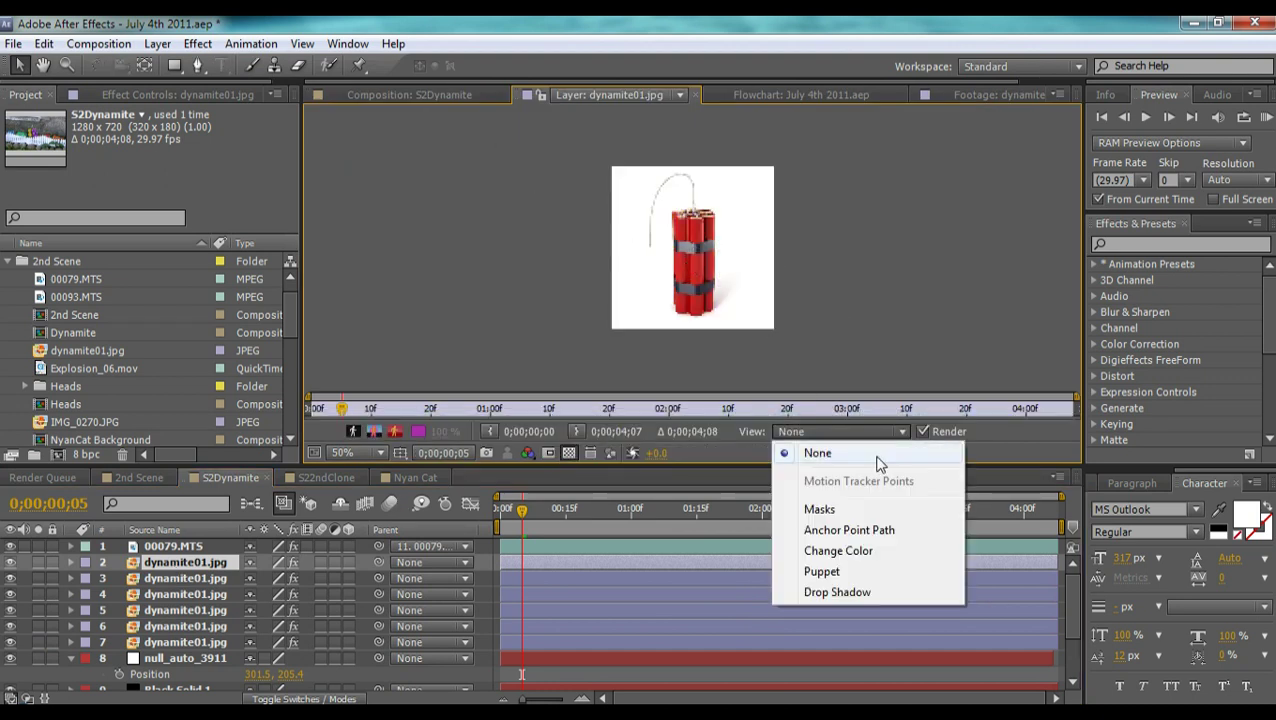
click(866, 512)
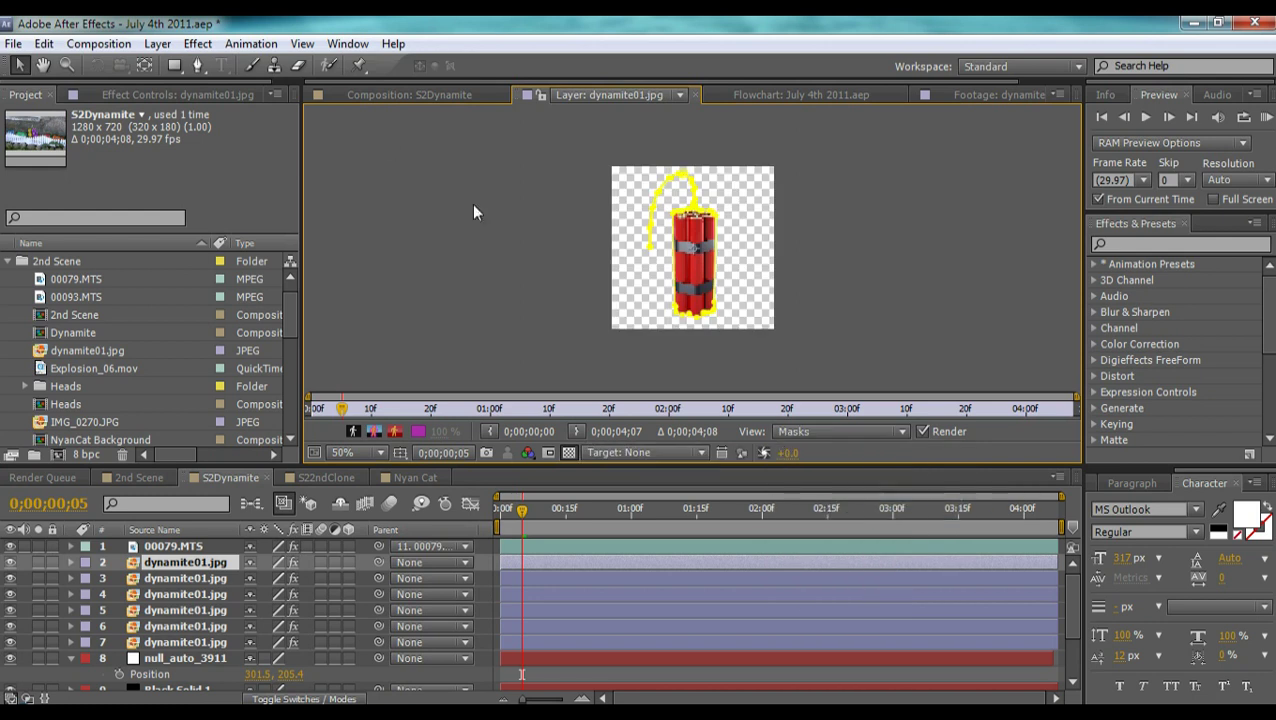
click(385, 92)
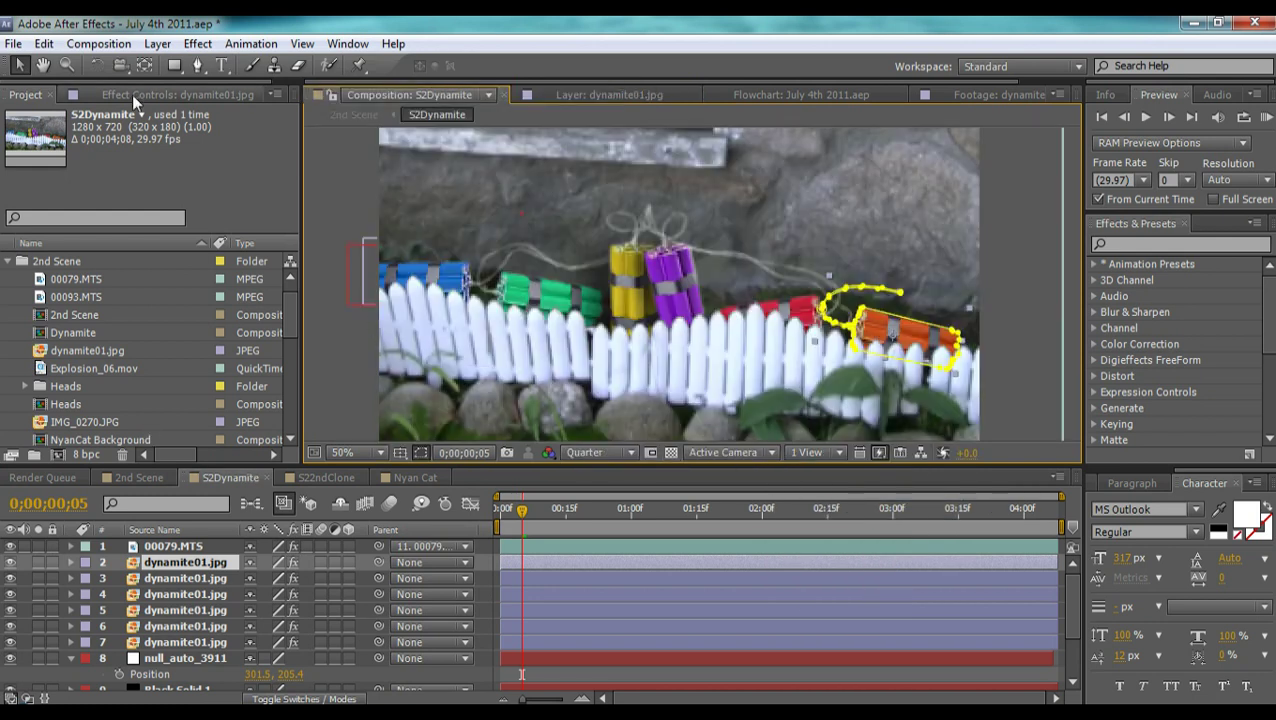
Step: Try a yellow Change Color hue on the dynamite, then undo it back to orange
click(180, 96)
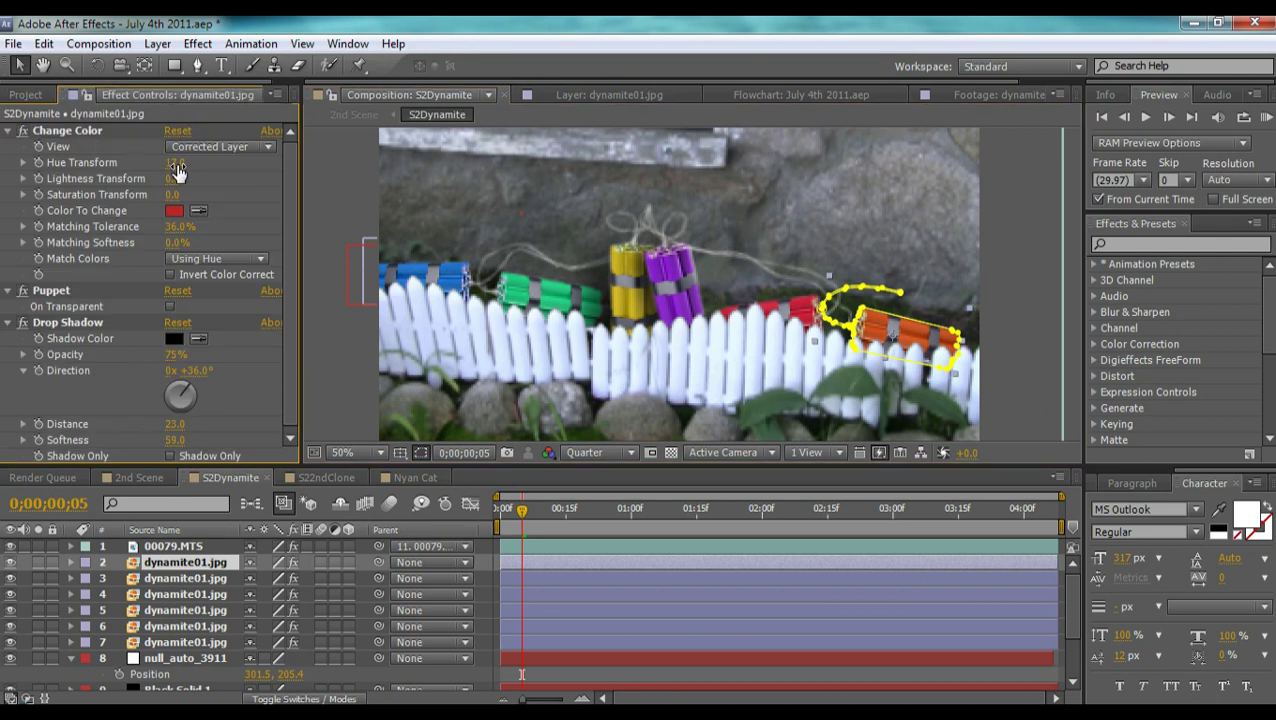
drag(175, 162, 208, 161)
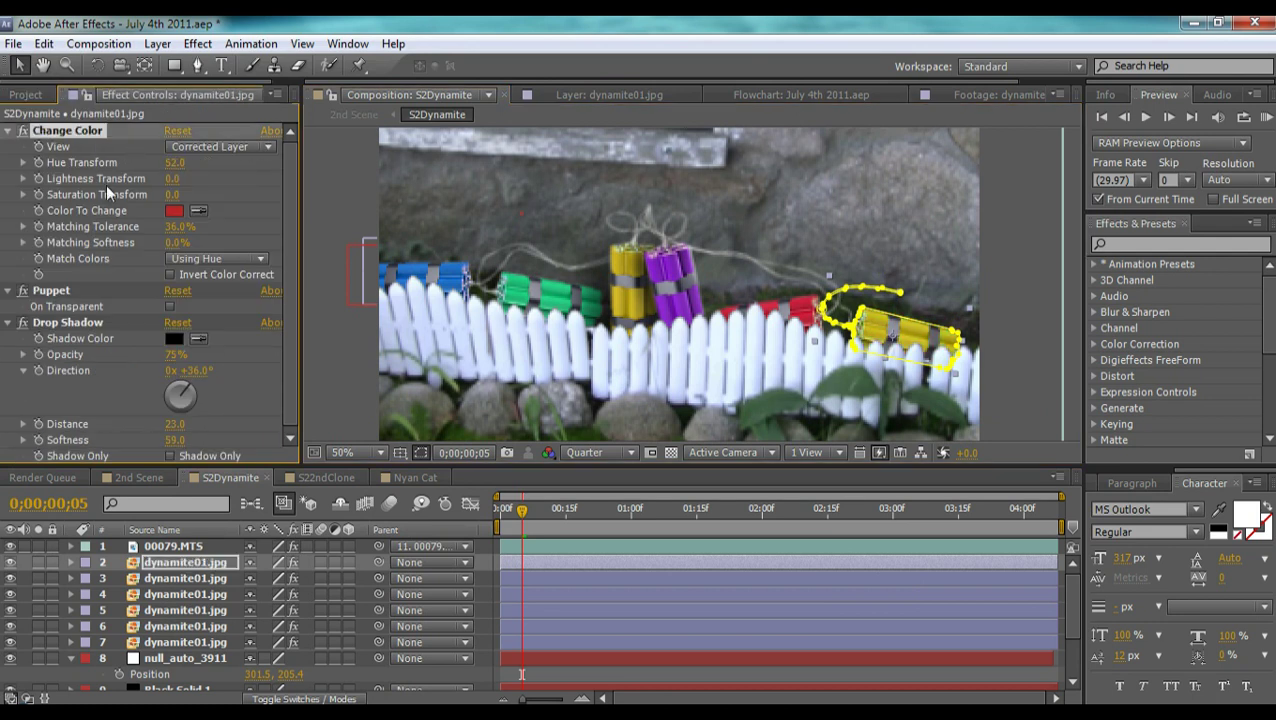
key(ctrl+z)
Step: Move a Puppet pin to reshape the fuse, then select the 00079.MTS layer
click(64, 284)
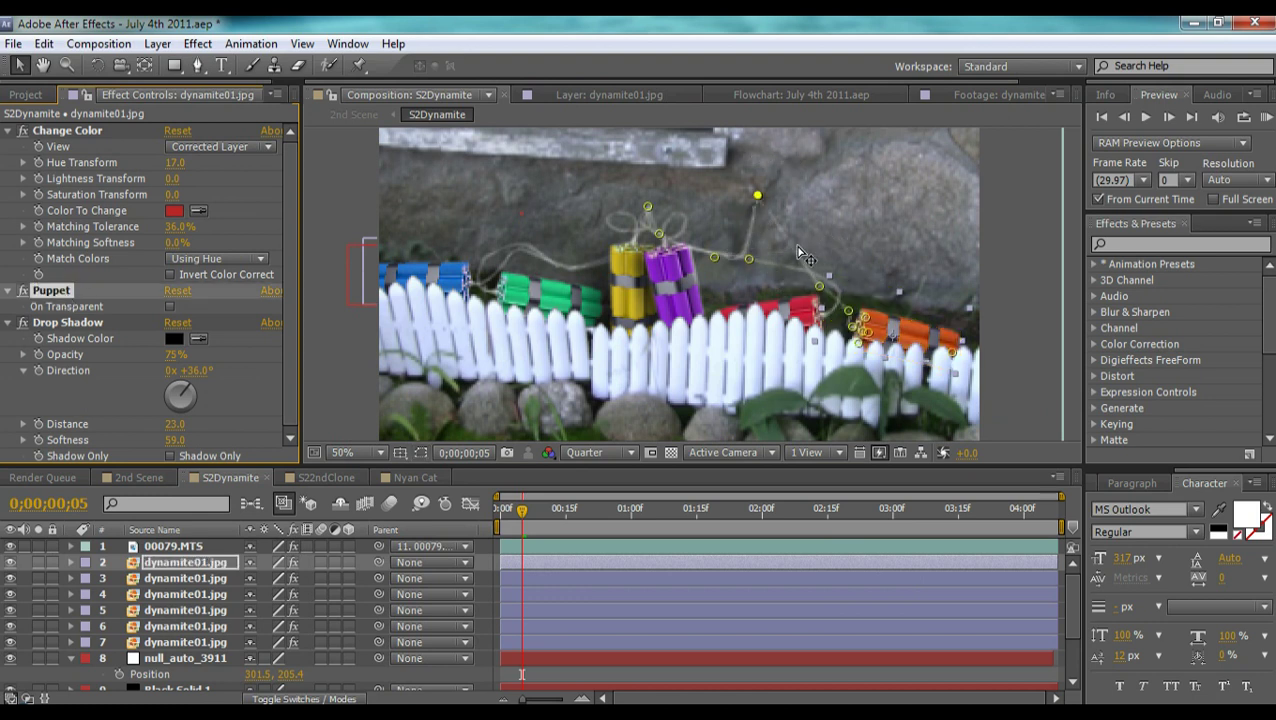
drag(757, 352, 776, 282)
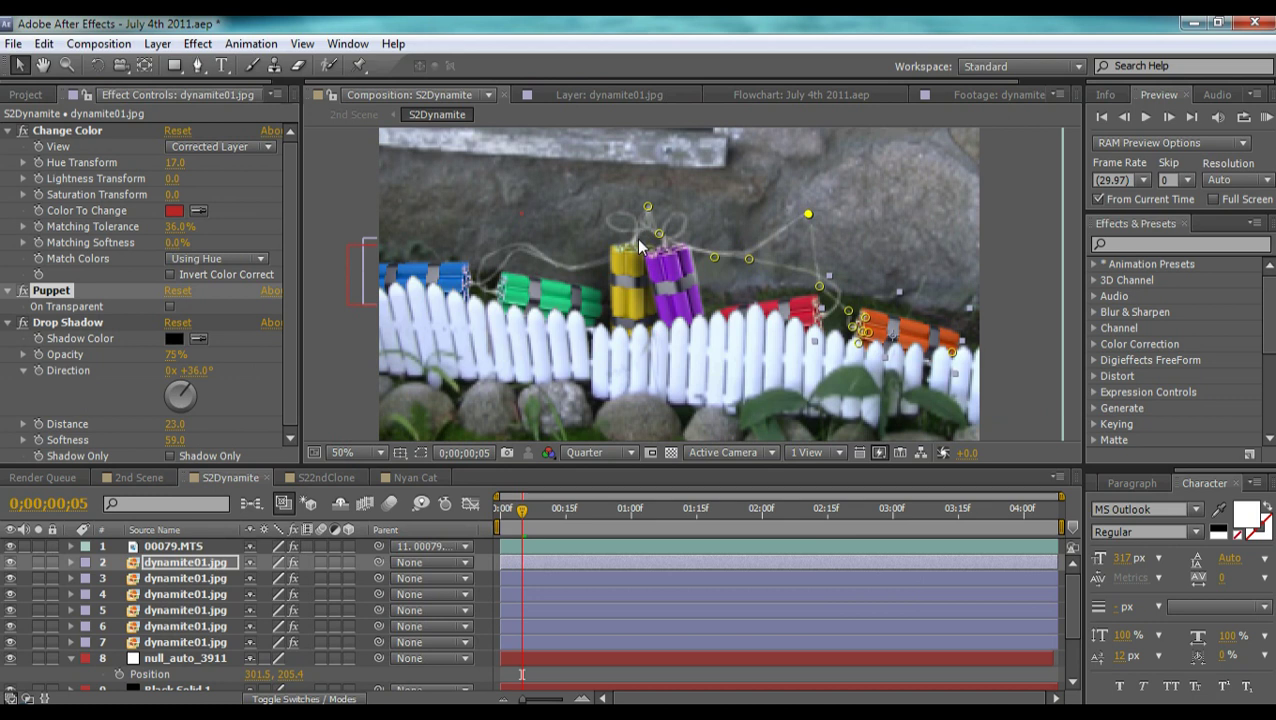
click(178, 546)
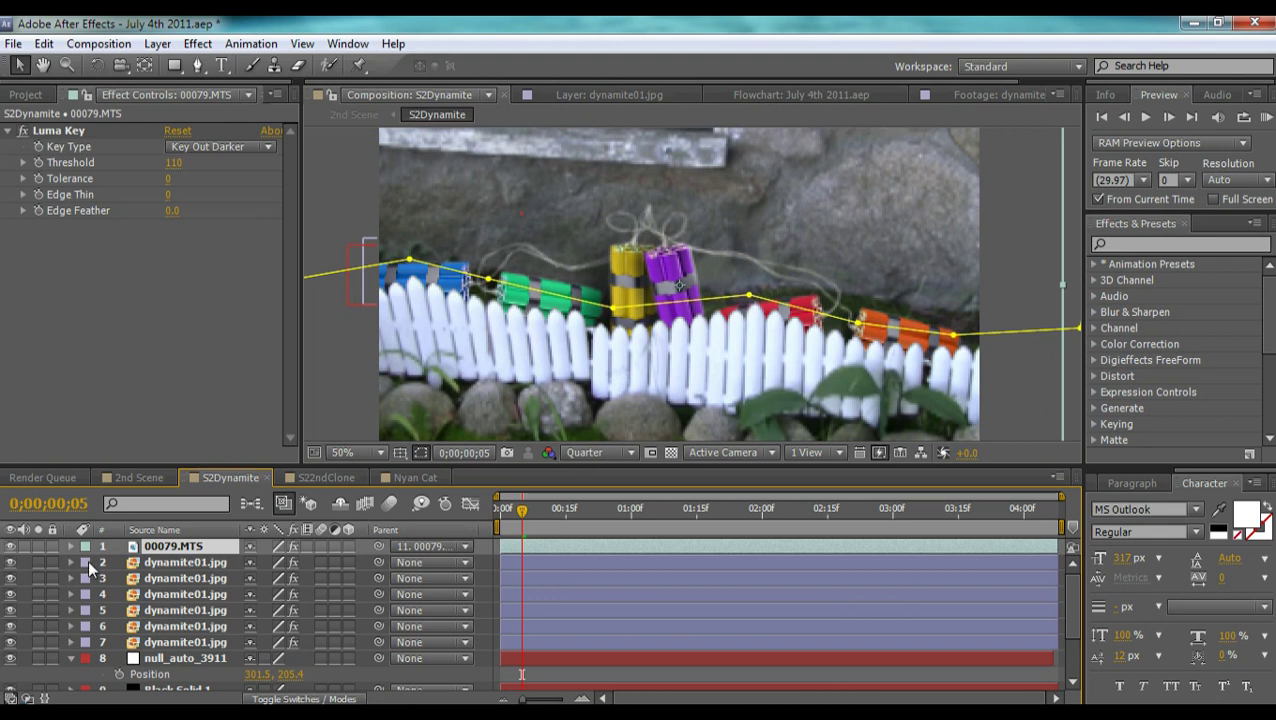
click(10, 547)
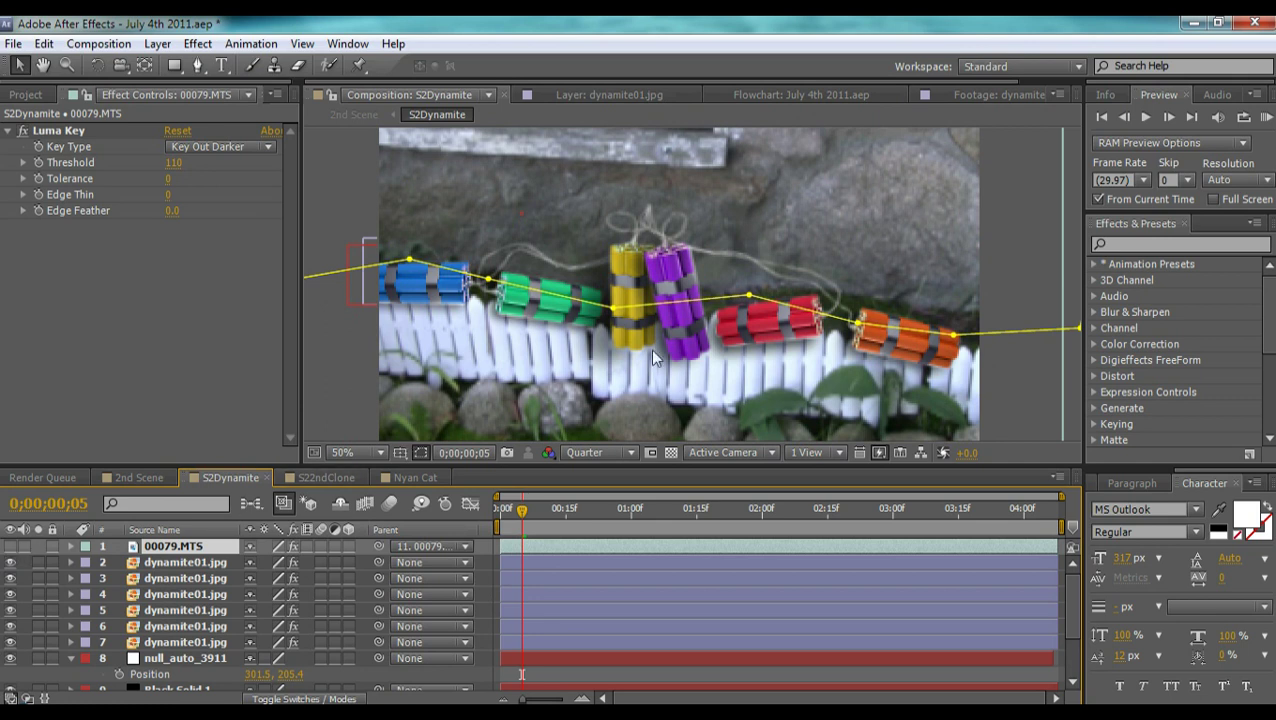
double_click(173, 548)
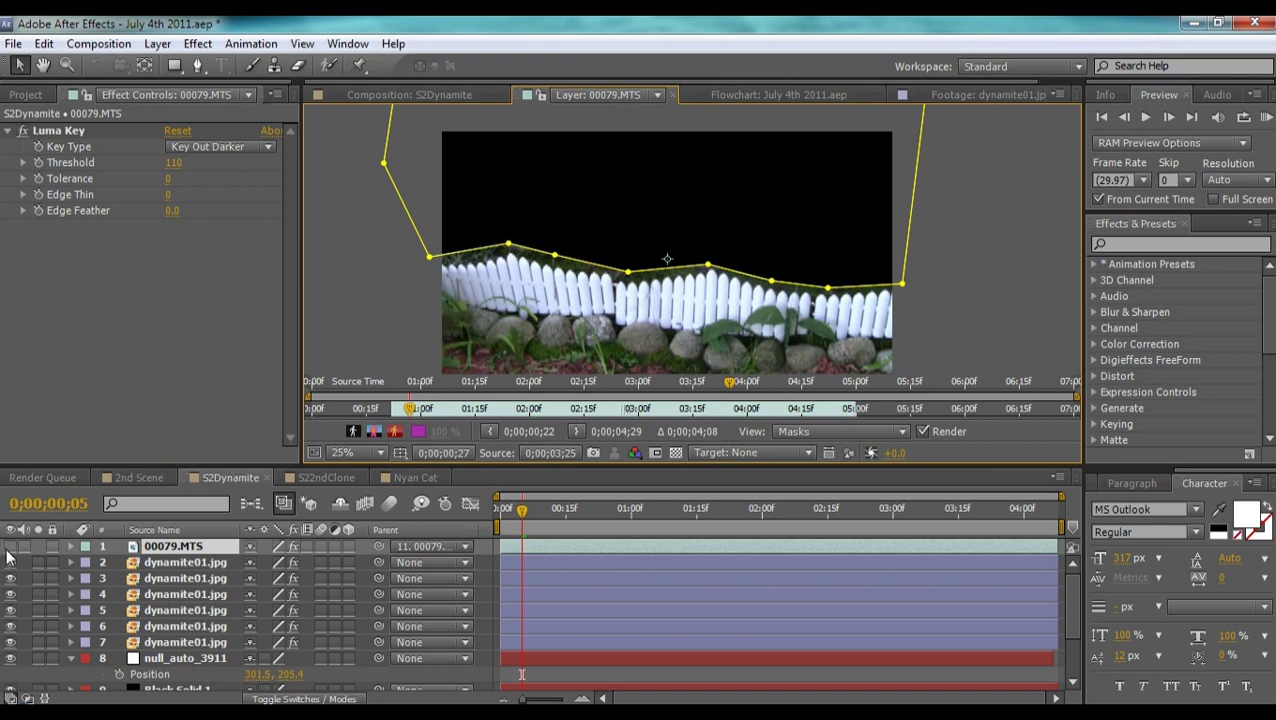
click(70, 136)
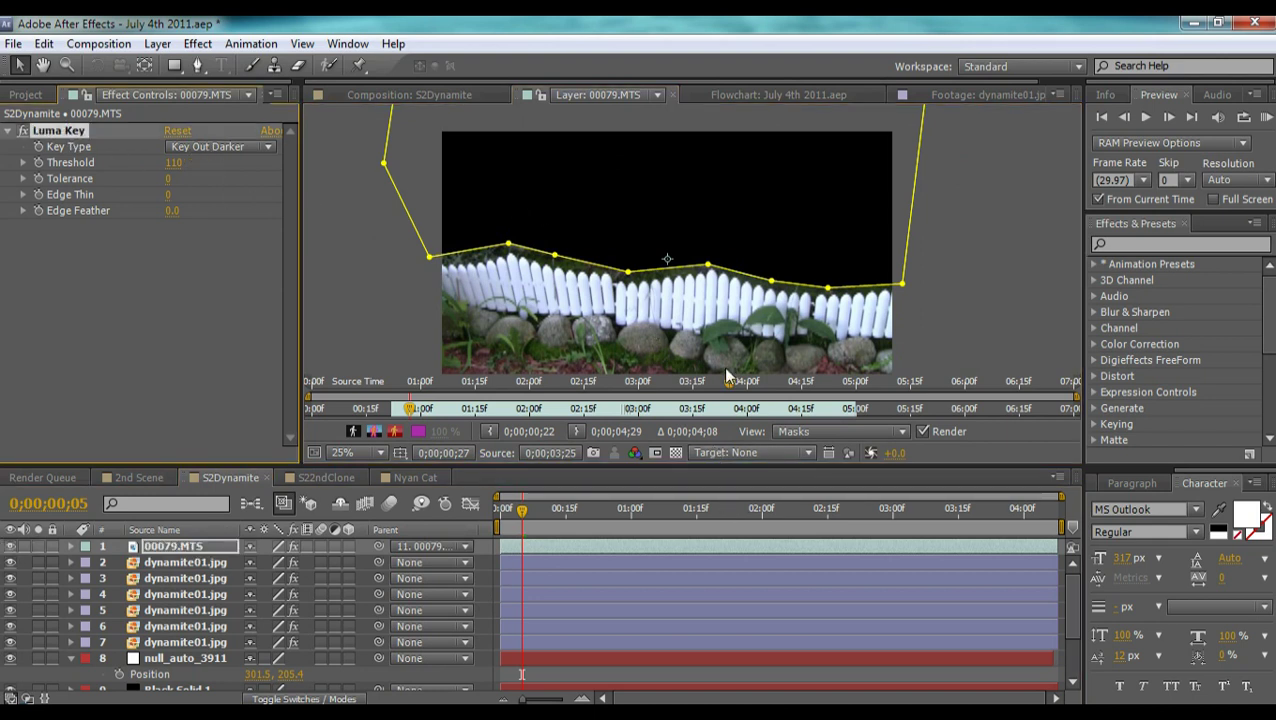
click(418, 92)
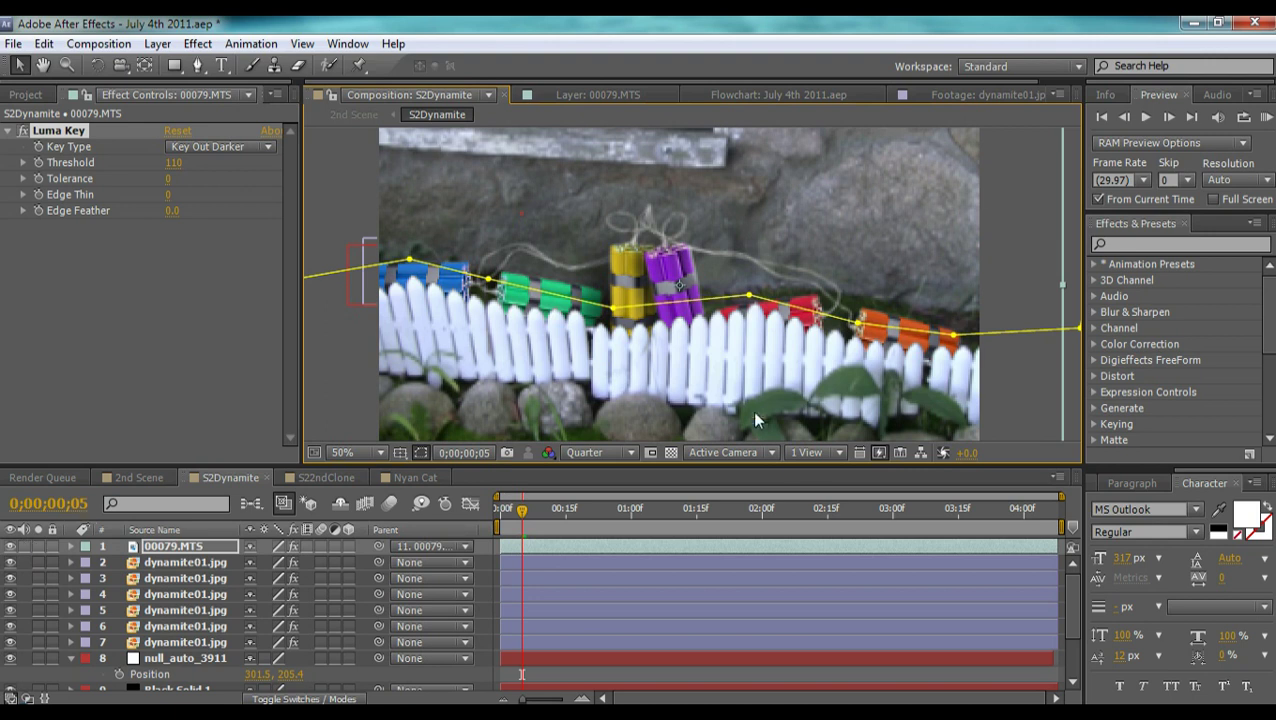
click(39, 546)
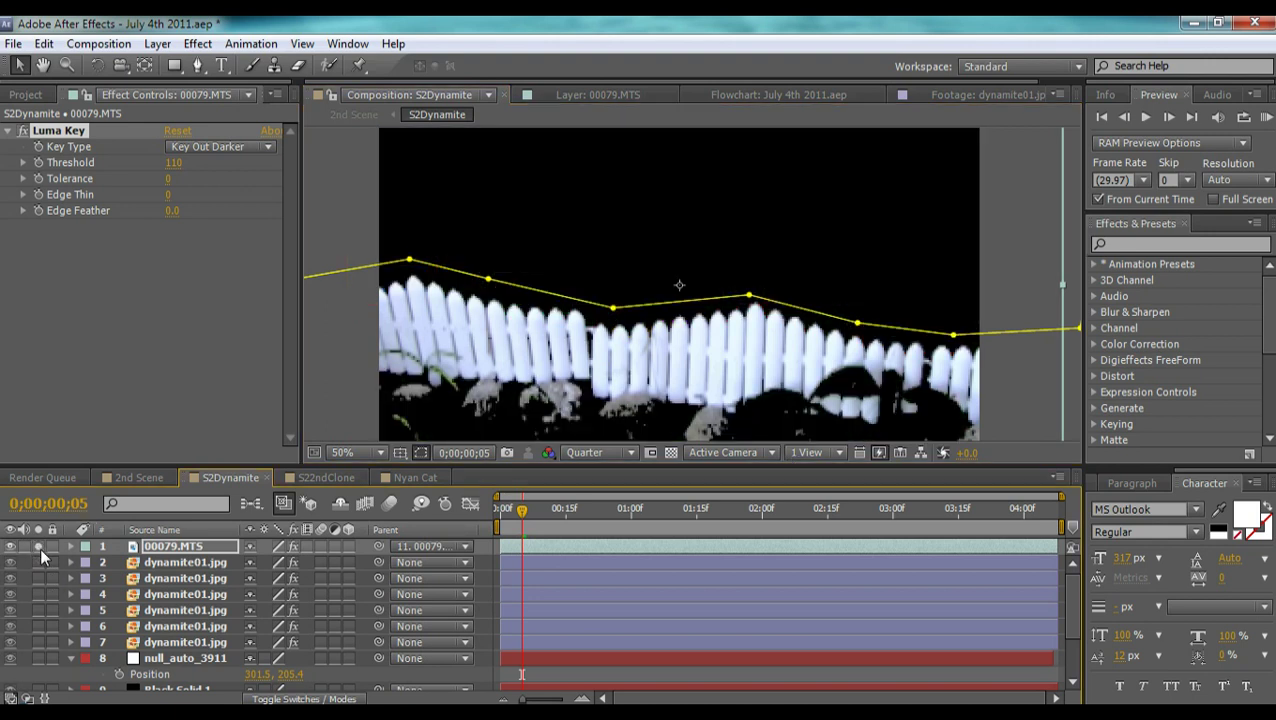
click(39, 546)
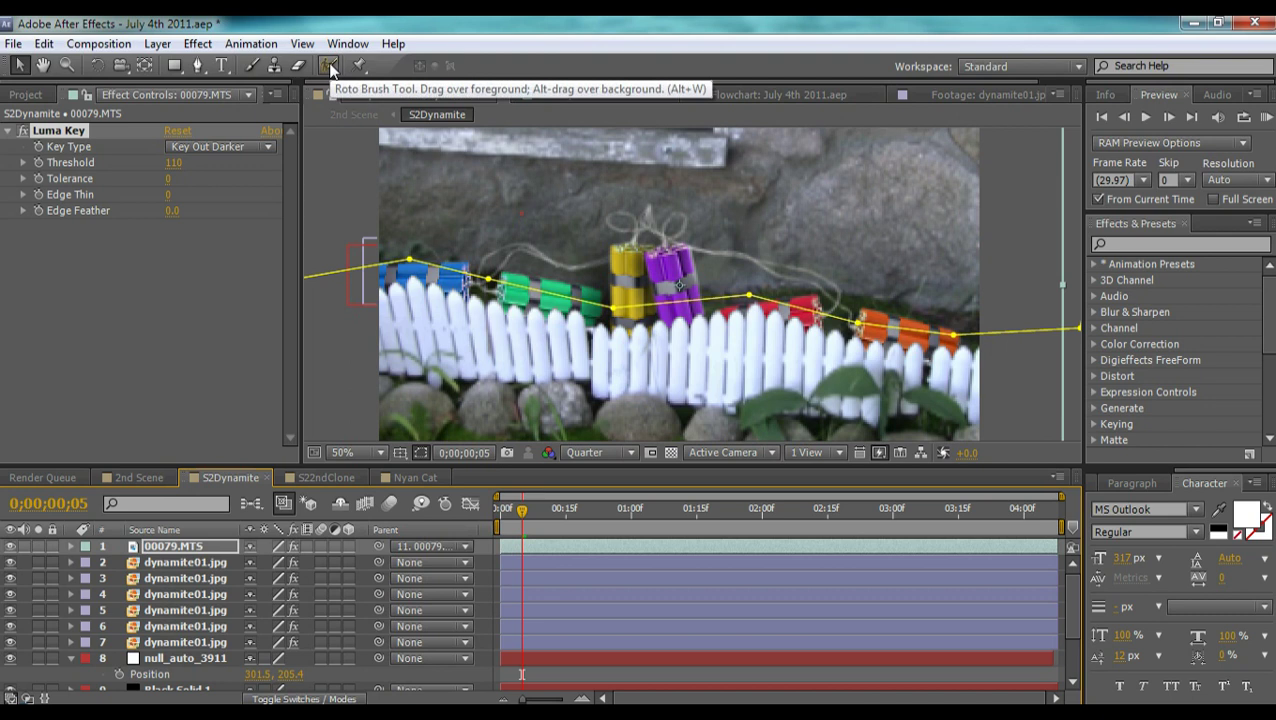
click(360, 66)
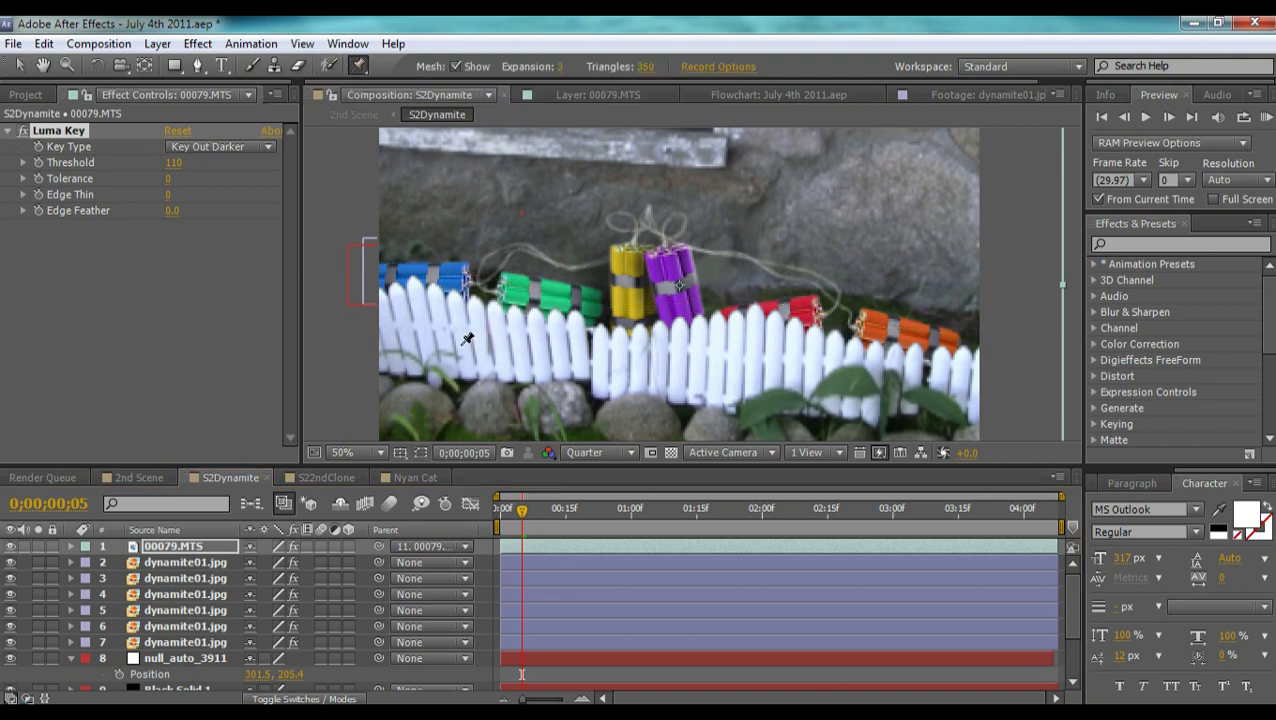
click(600, 353)
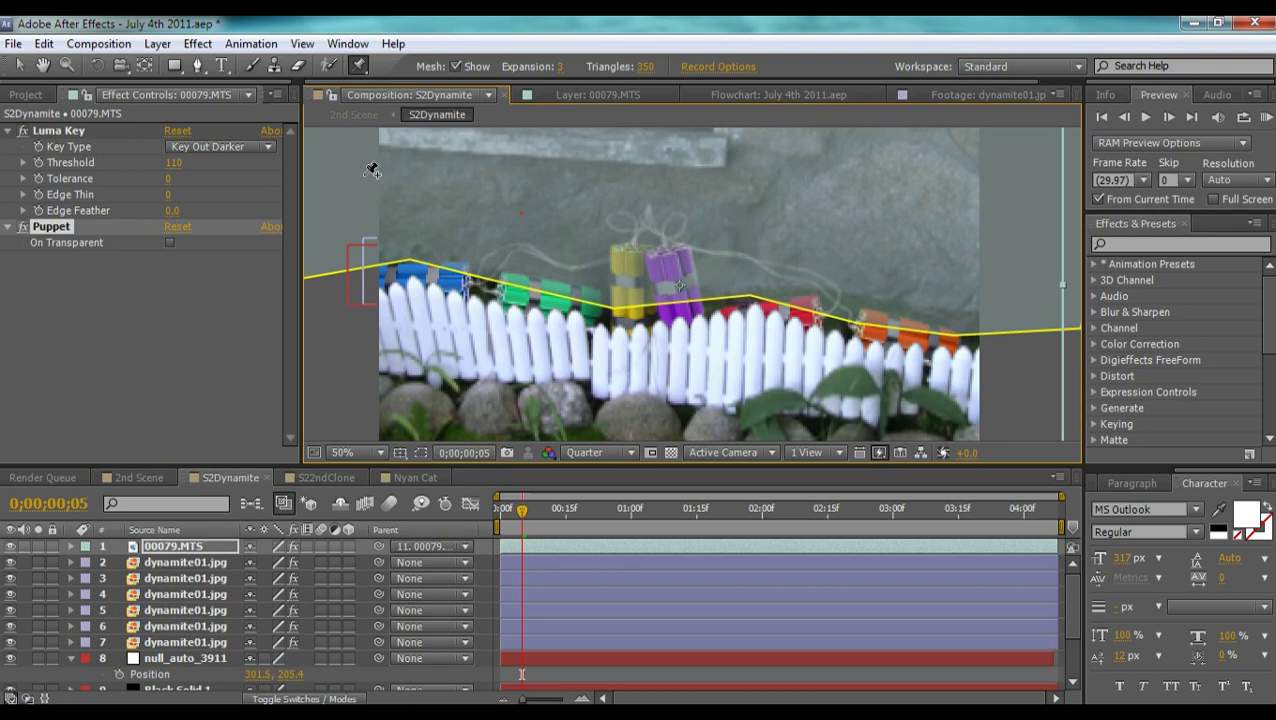
key(Delete)
click(18, 65)
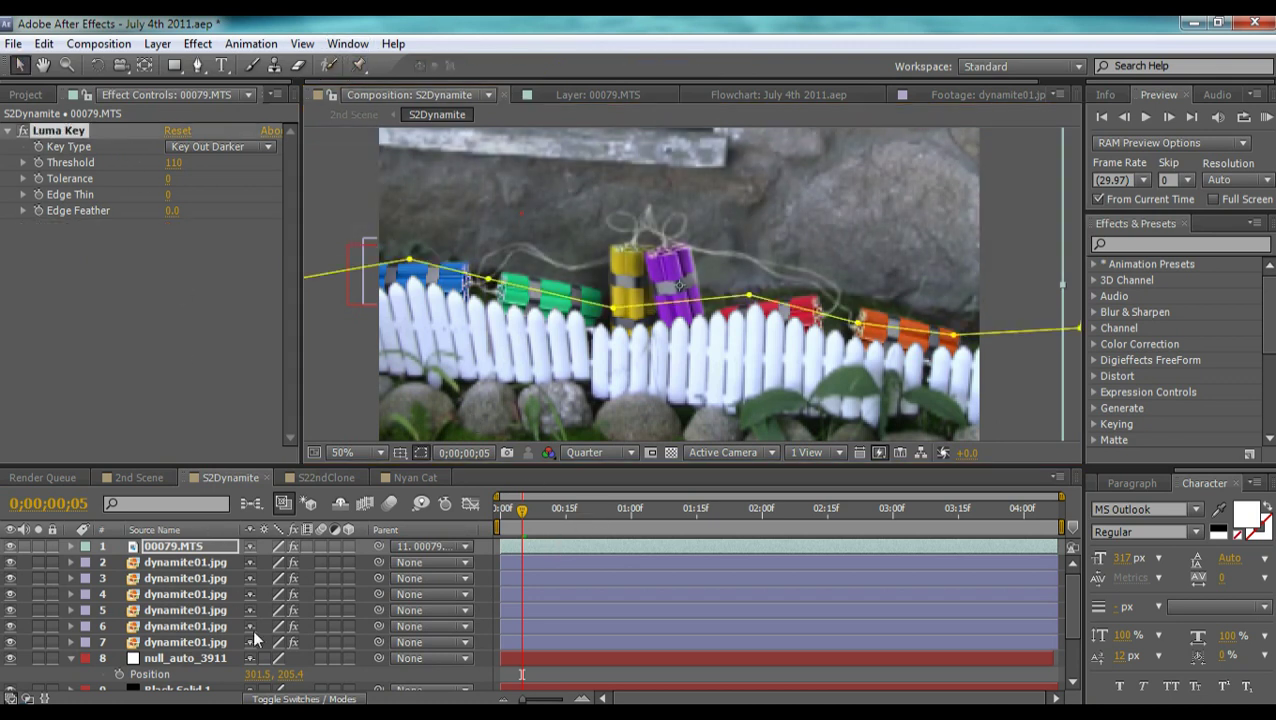
Step: Select the dynamite layers and scrub the green stick's Change Color Hue Transform
click(183, 565)
click(184, 594)
click(183, 626)
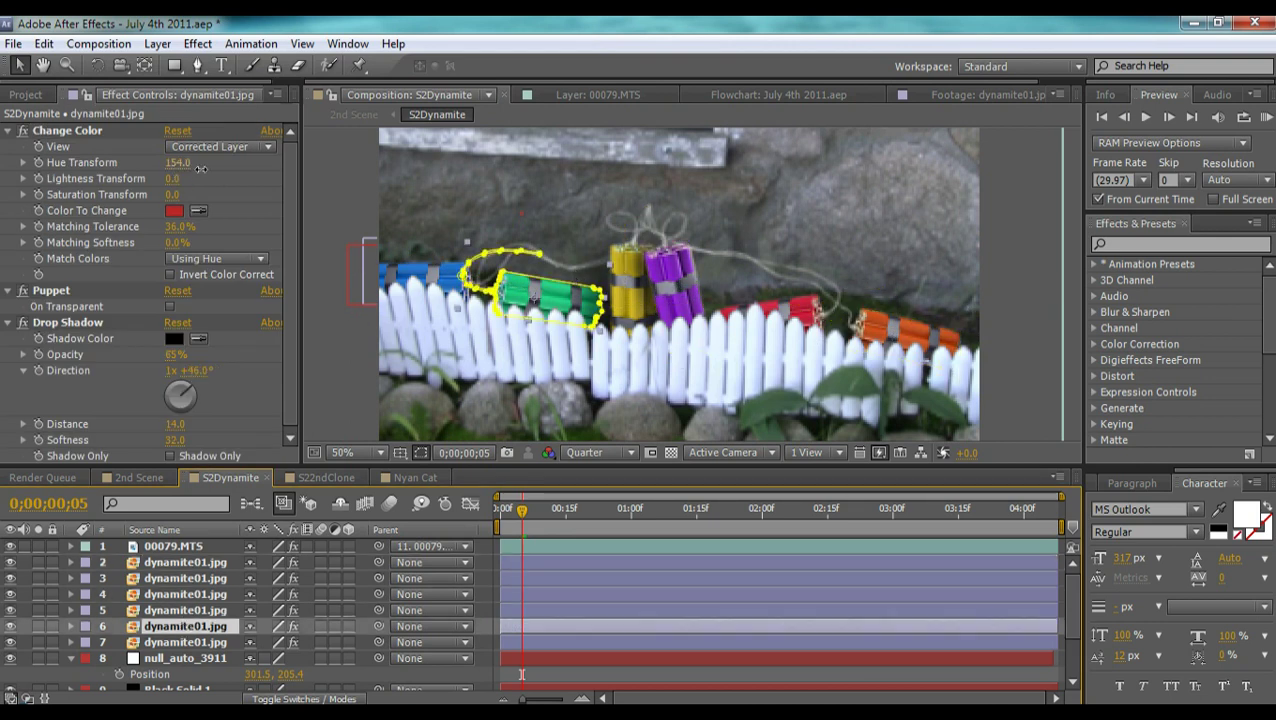
drag(178, 162, 161, 165)
Step: Drag a Puppet pin to bend the dynamite, then select the null_auto_3911 layer
click(111, 292)
drag(632, 236, 618, 253)
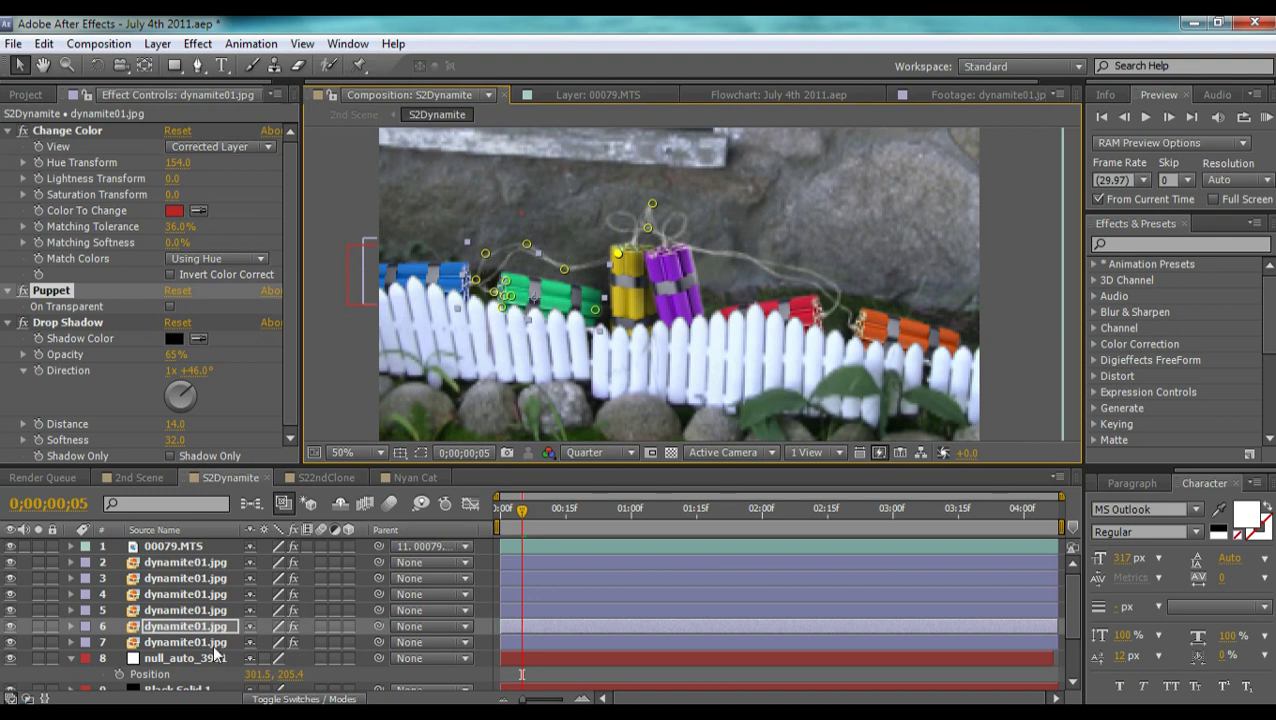
scroll(200, 650, down, 1)
click(186, 610)
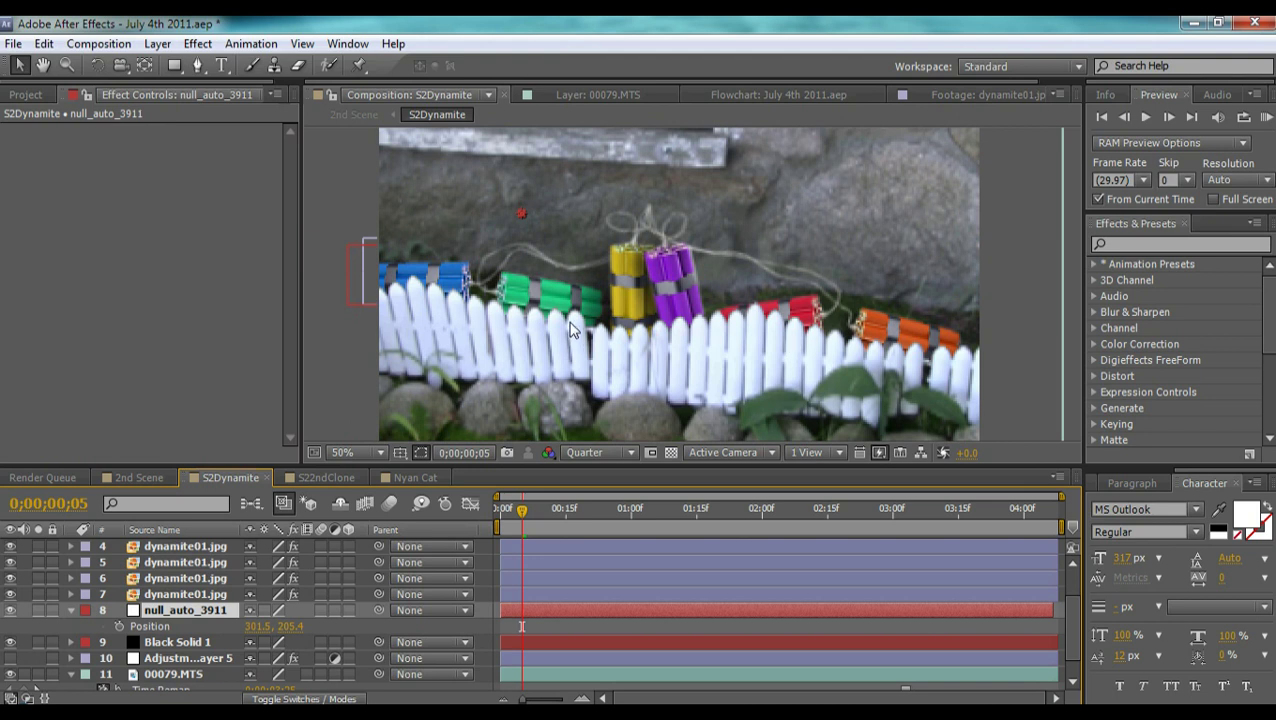
Step: View 00079.MTS in its own Layer panel at 25% zoom, then return to the 2nd Scene timeline
scroll(590, 645, down, 1)
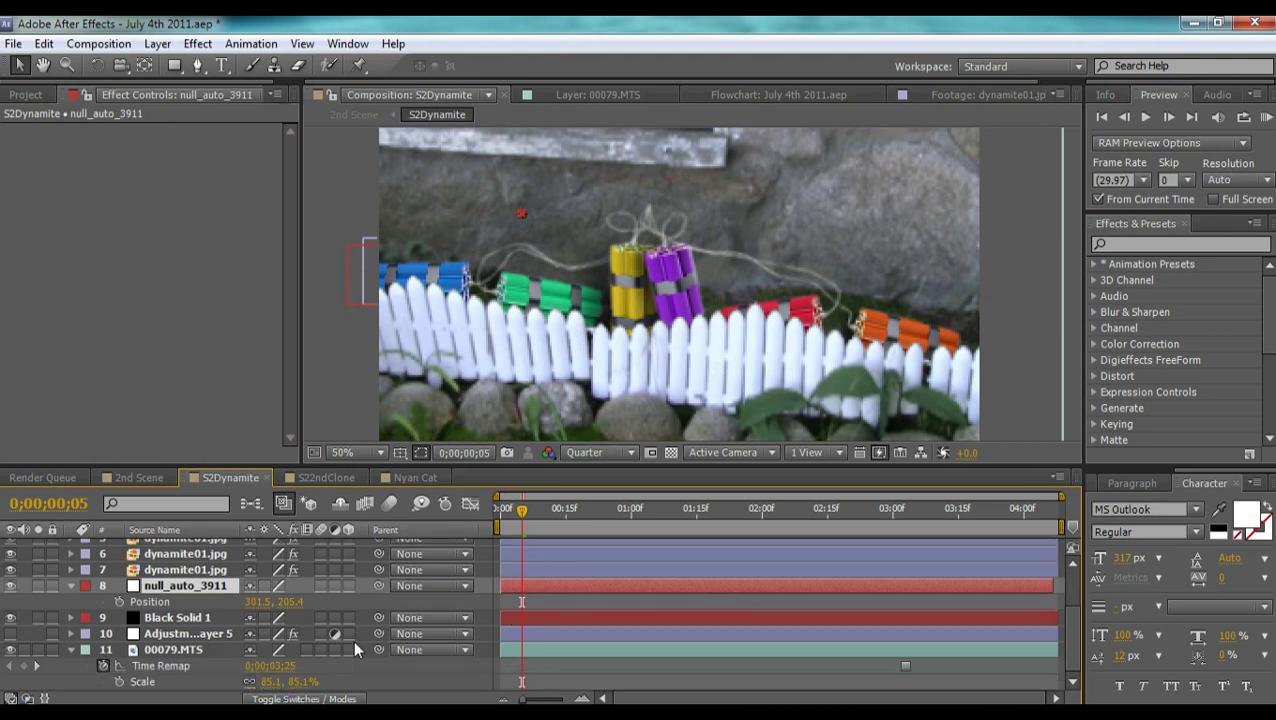
double_click(178, 650)
key(comma)
key(comma)
key(period)
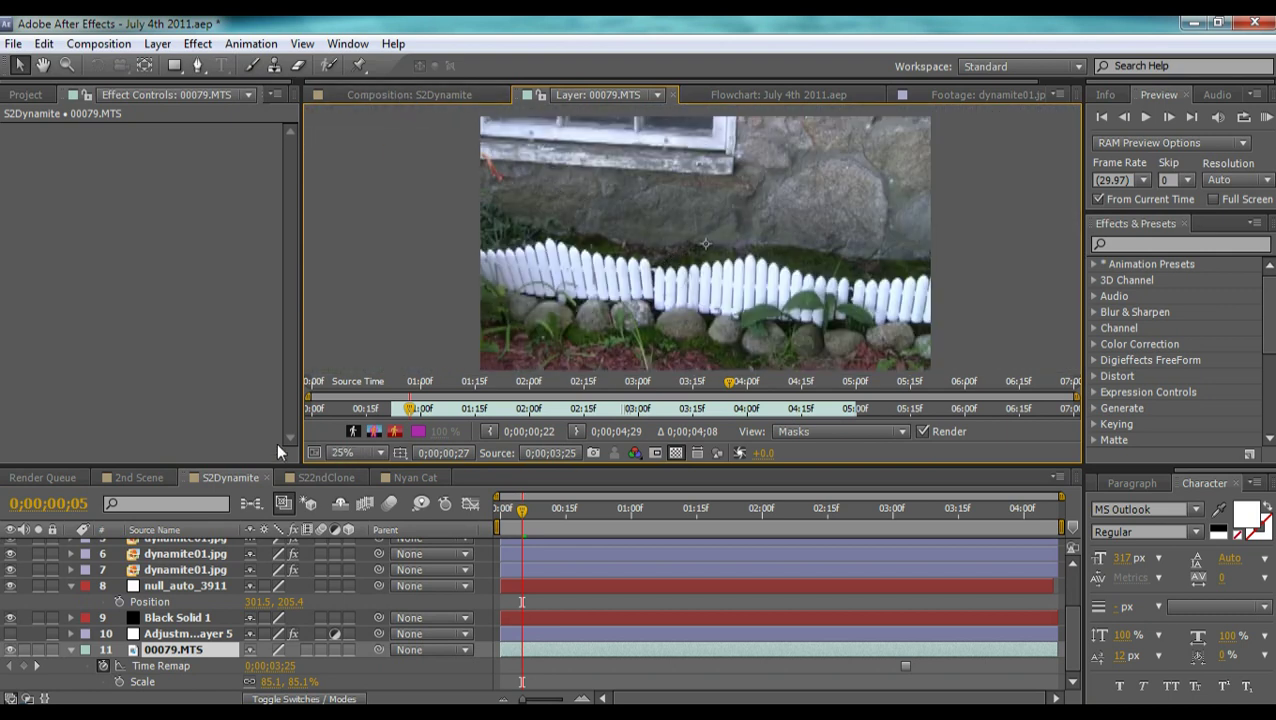
click(126, 480)
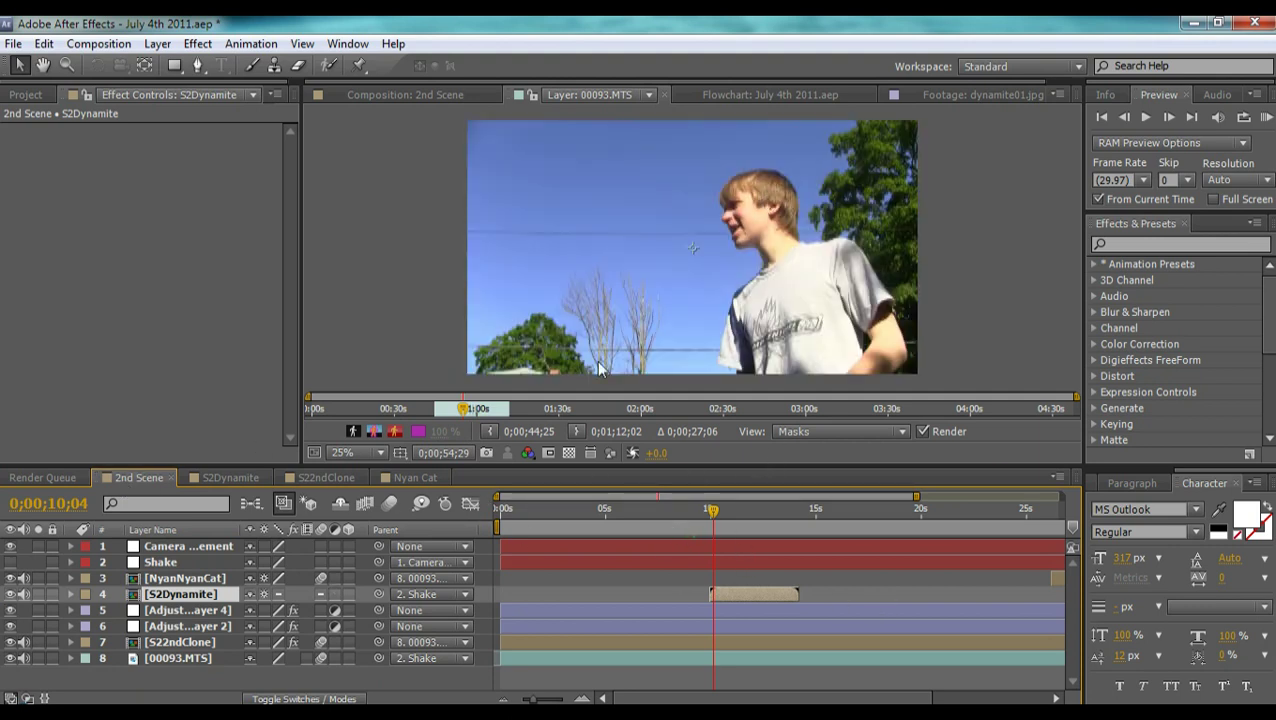
Step: In 2nd Scene, nudge the S2Dynamite layer right, toggle its quality switch, and inspect the blue dynamite
click(431, 90)
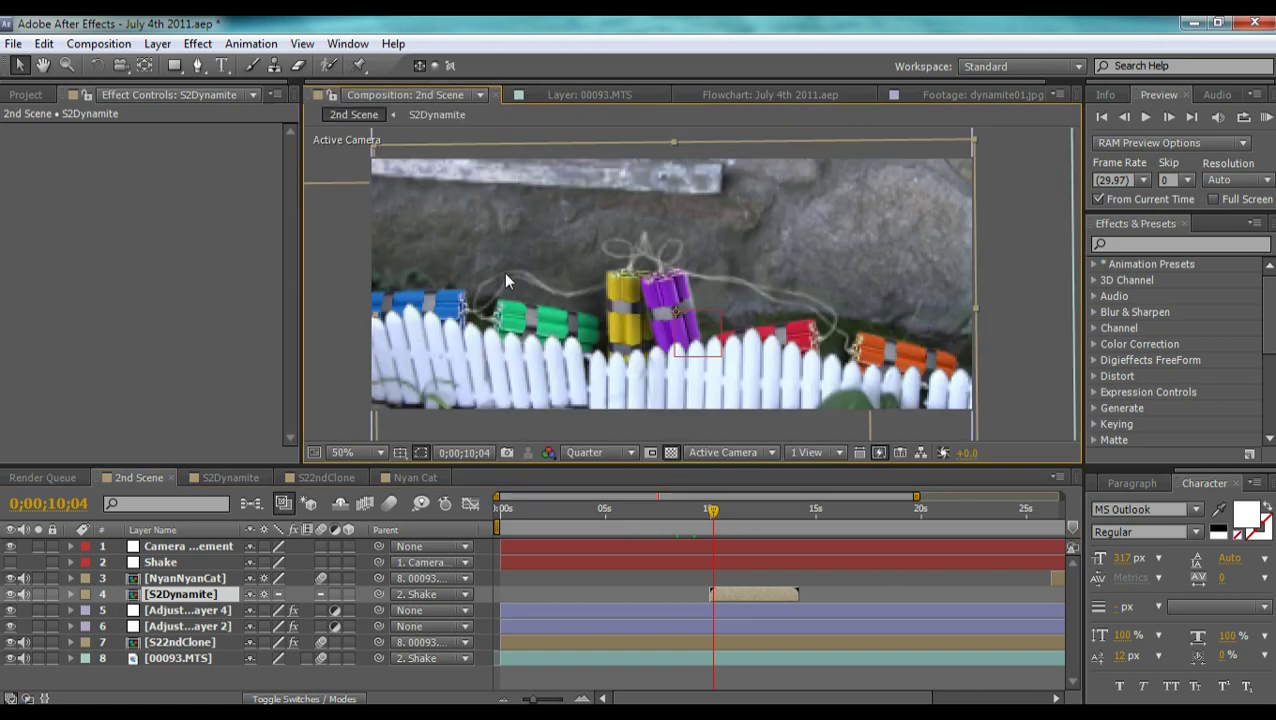
scroll(657, 287, down, 1)
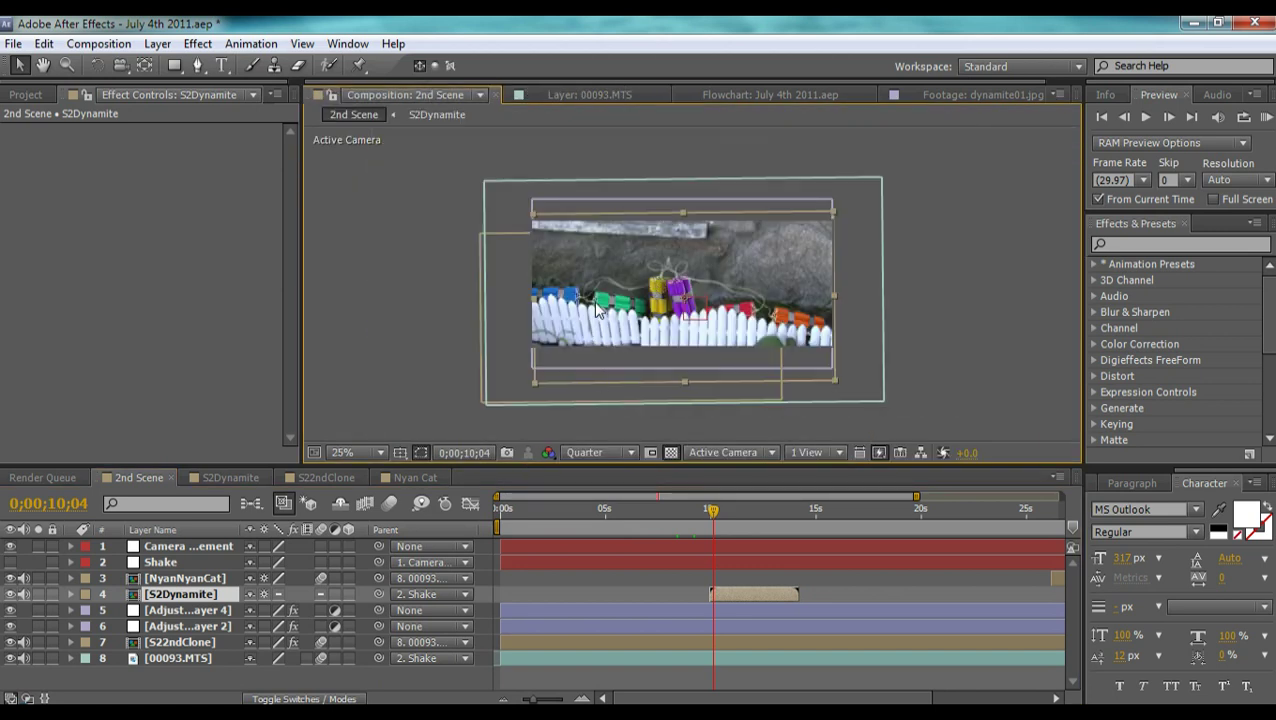
scroll(500, 252, up, 1)
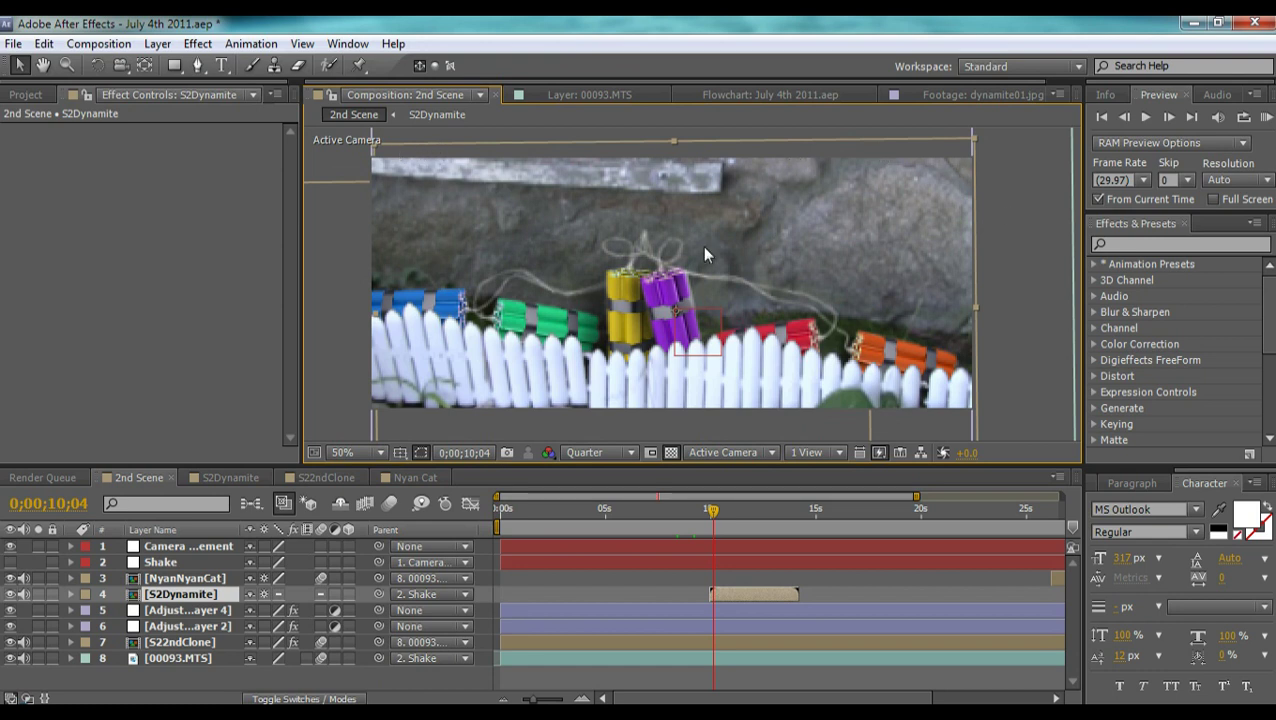
drag(653, 158, 762, 145)
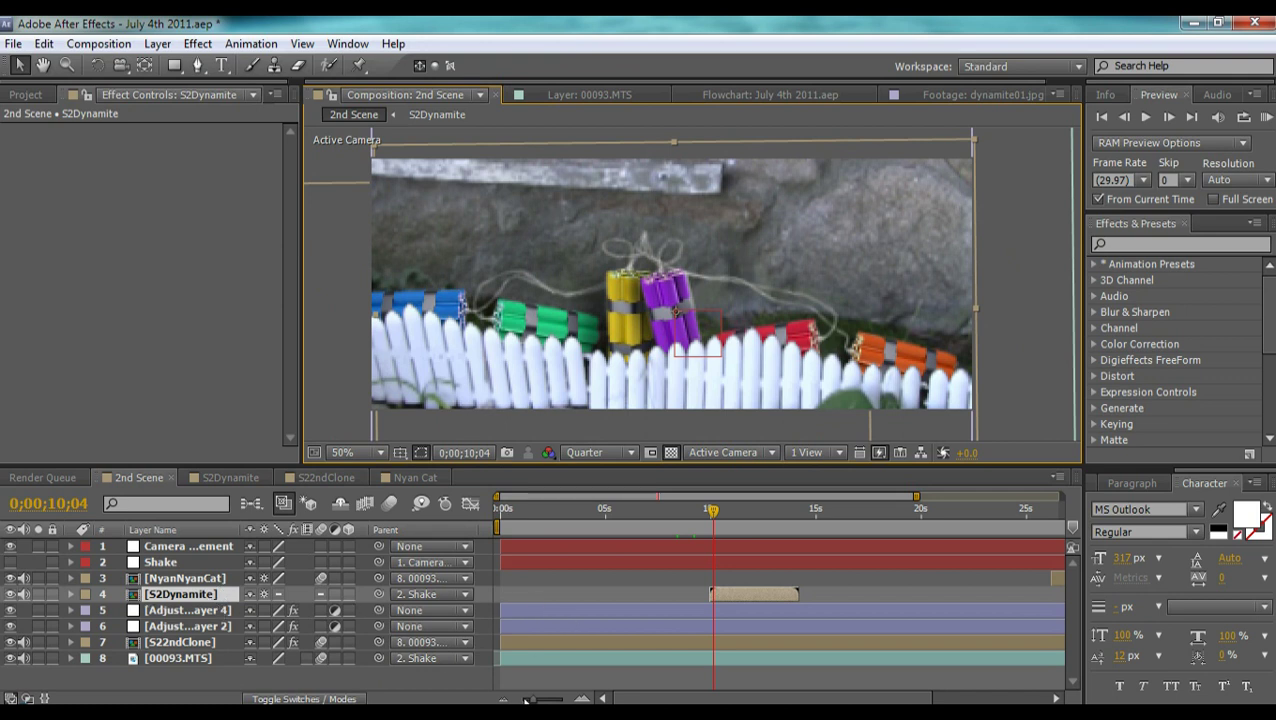
click(278, 594)
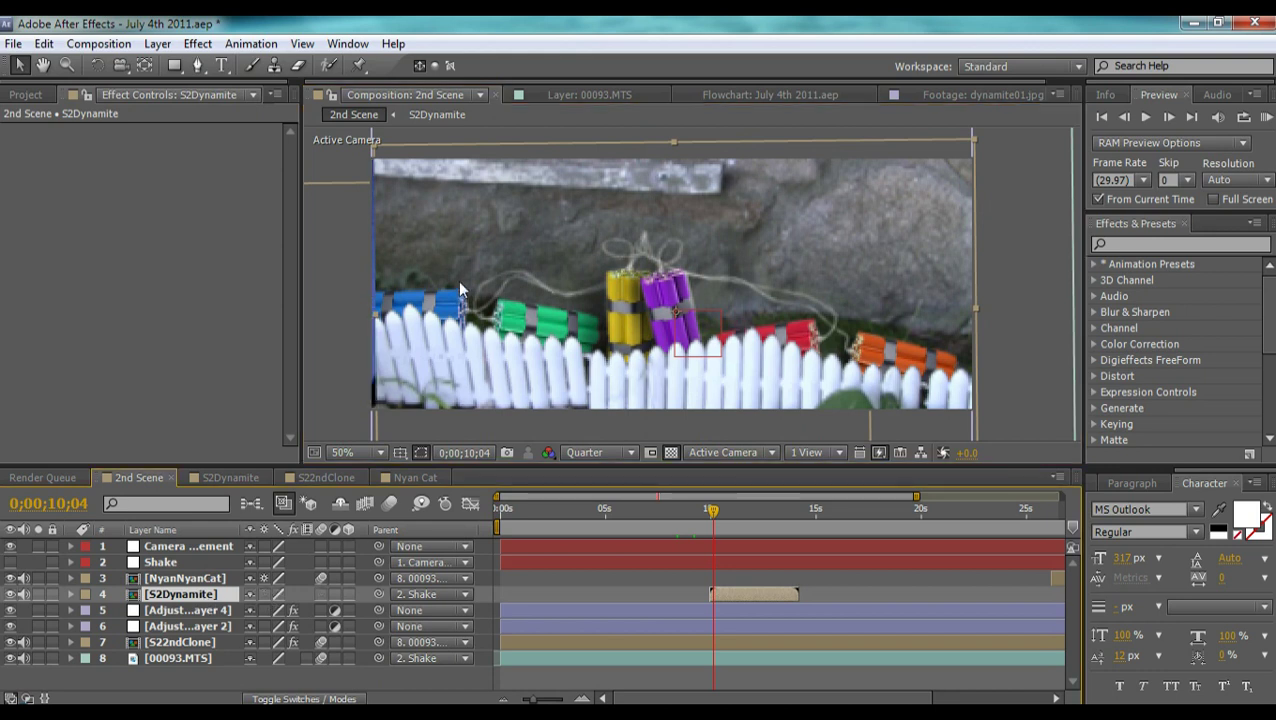
scroll(355, 264, up, 2)
drag(355, 264, 872, 261)
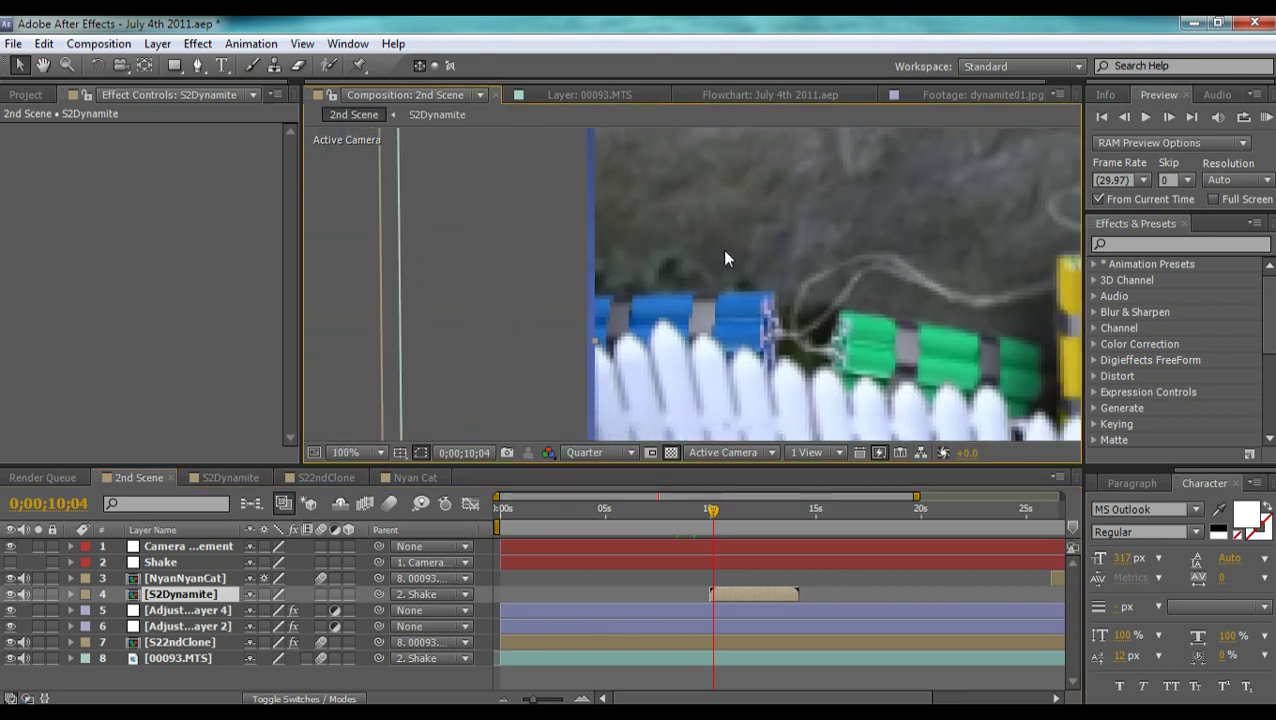
scroll(724, 255, down, 2)
drag(896, 249, 608, 278)
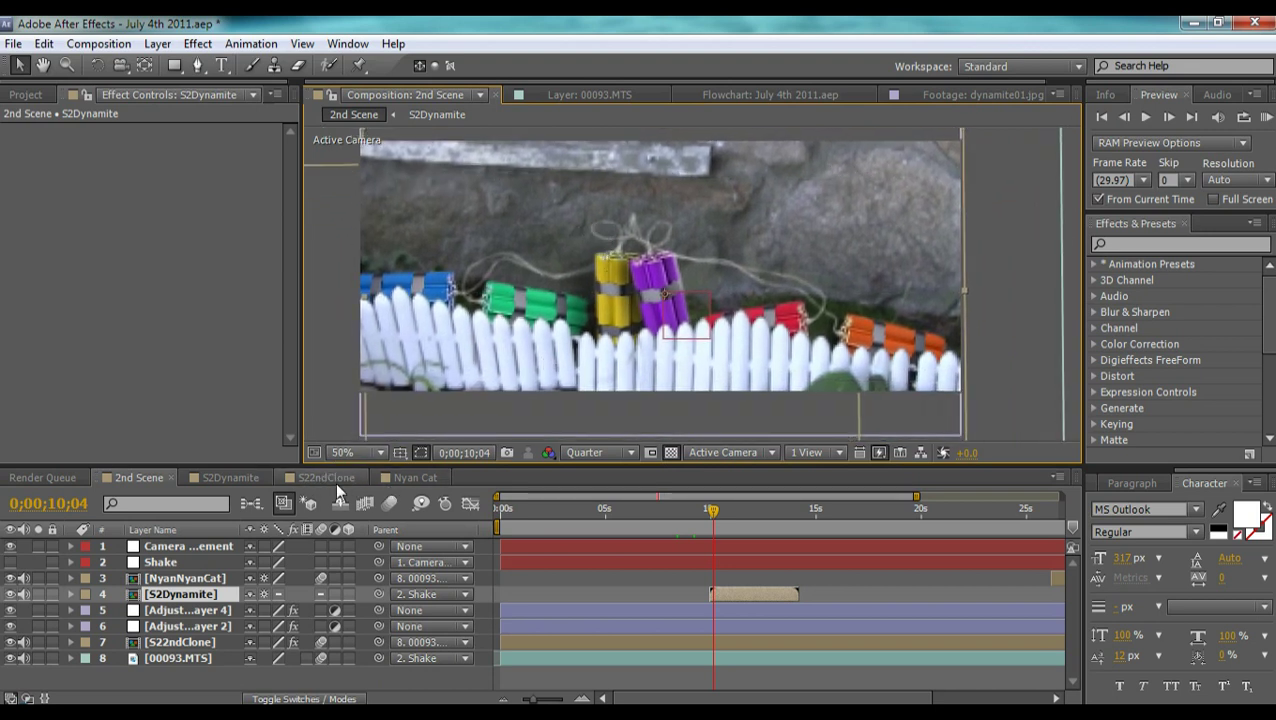
Step: In the S2Dynamite precomp, hide its adjustment layer, then return to 2nd Scene
click(213, 476)
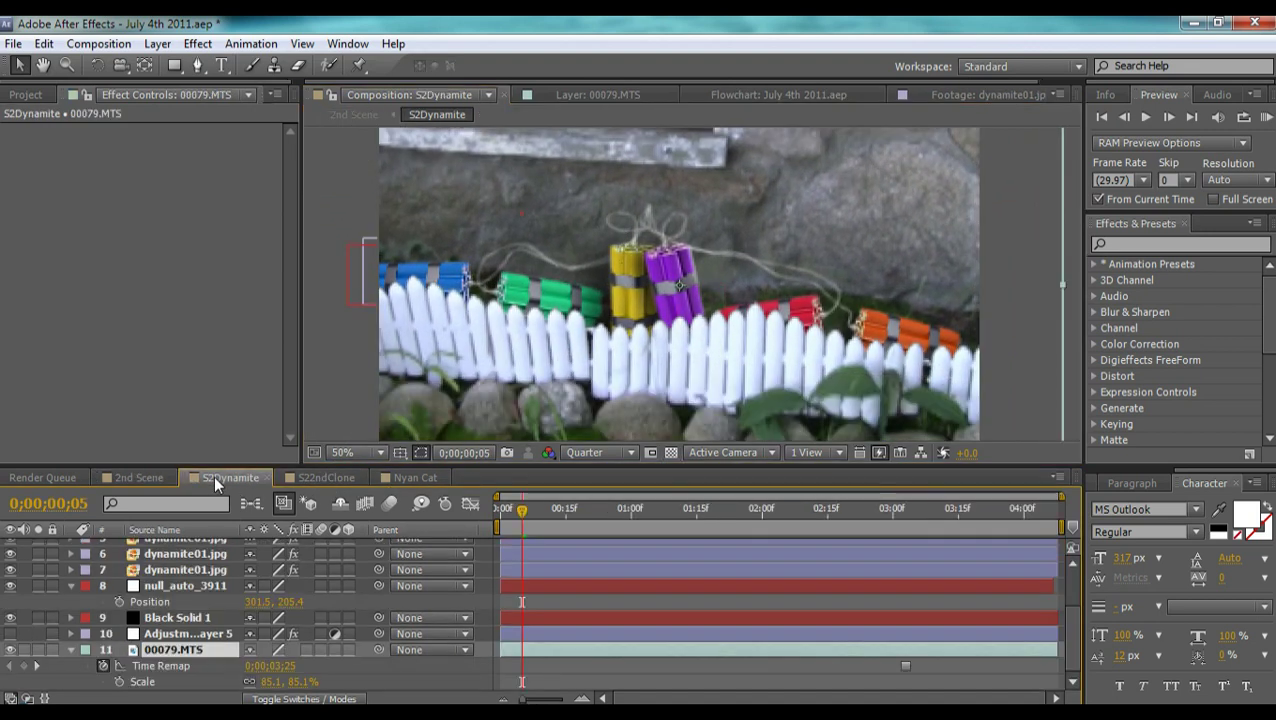
click(13, 634)
scroll(335, 613, up, 3)
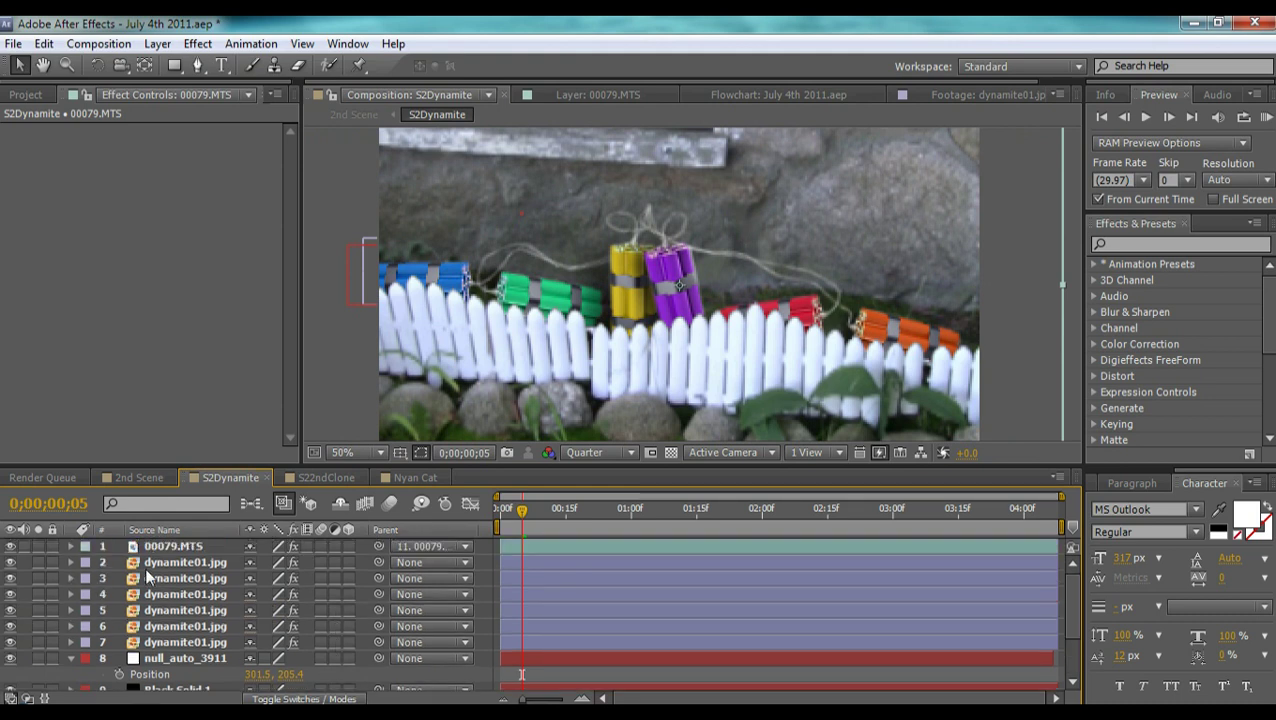
click(145, 480)
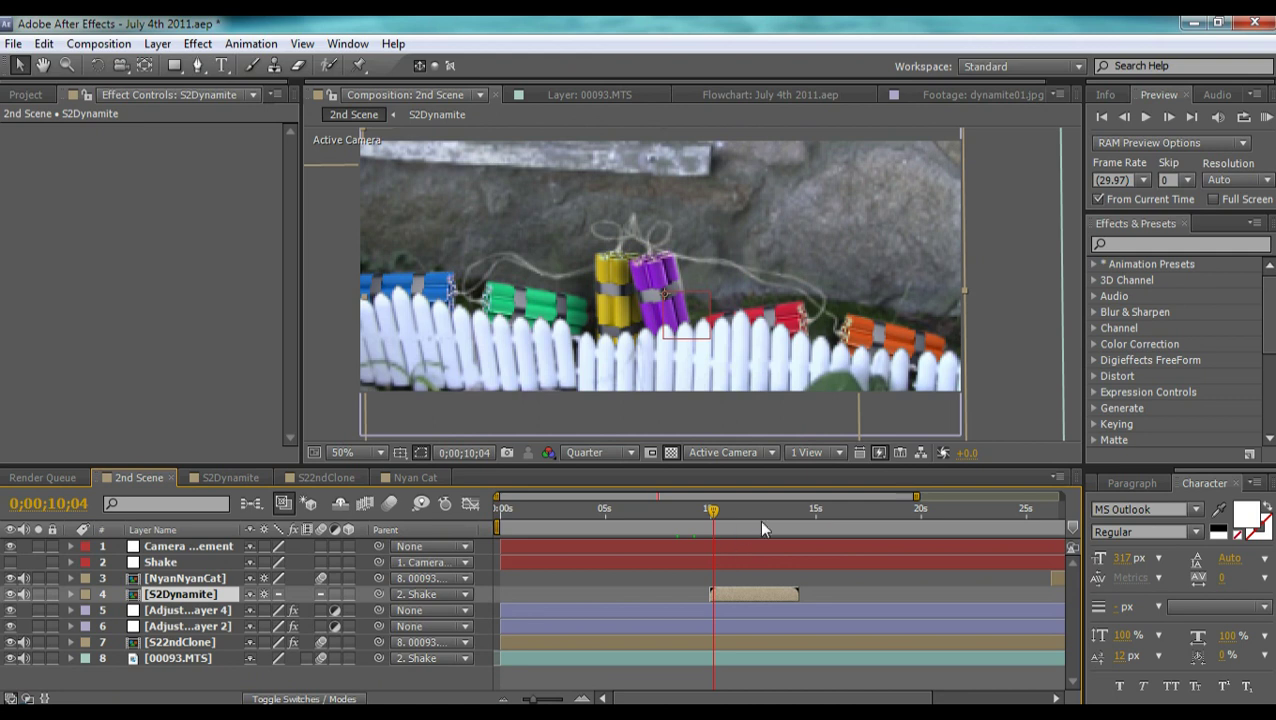
Step: Jump to about 26 seconds, zoom the timeline to 18–28 s, and test-reframe the Camera Movement layer, undoing it
click(806, 510)
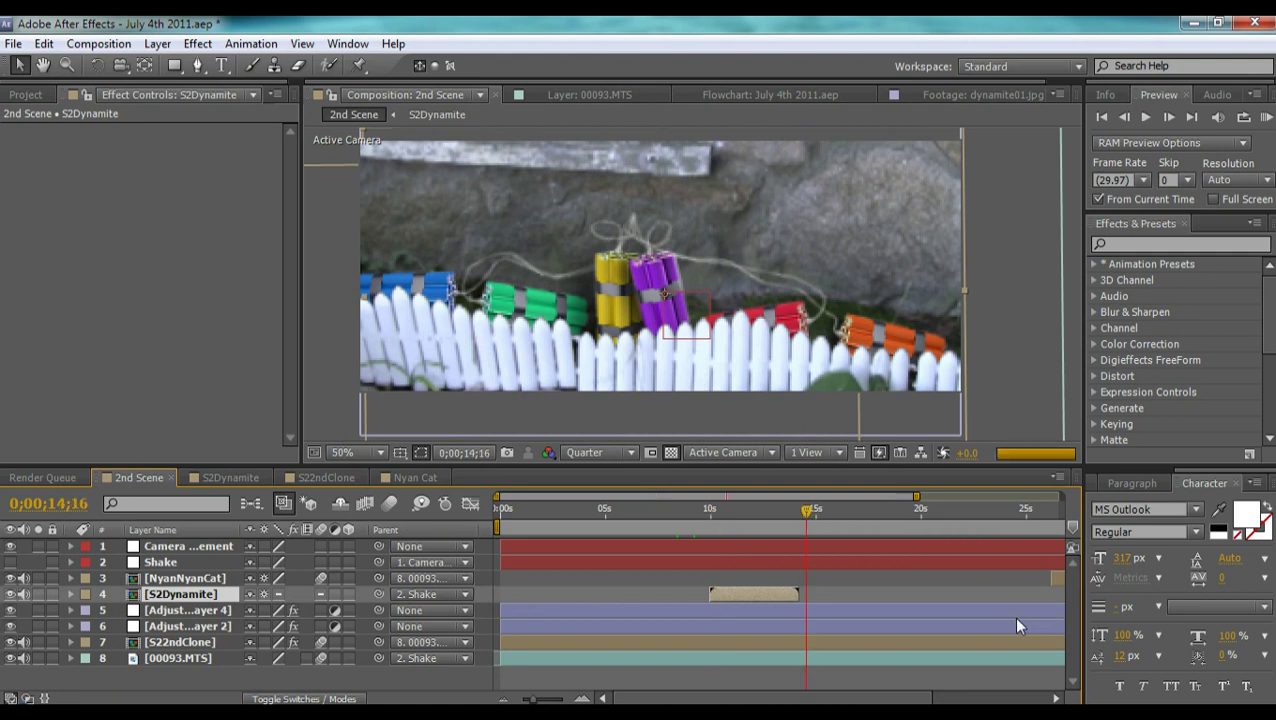
drag(969, 601, 843, 594)
click(910, 508)
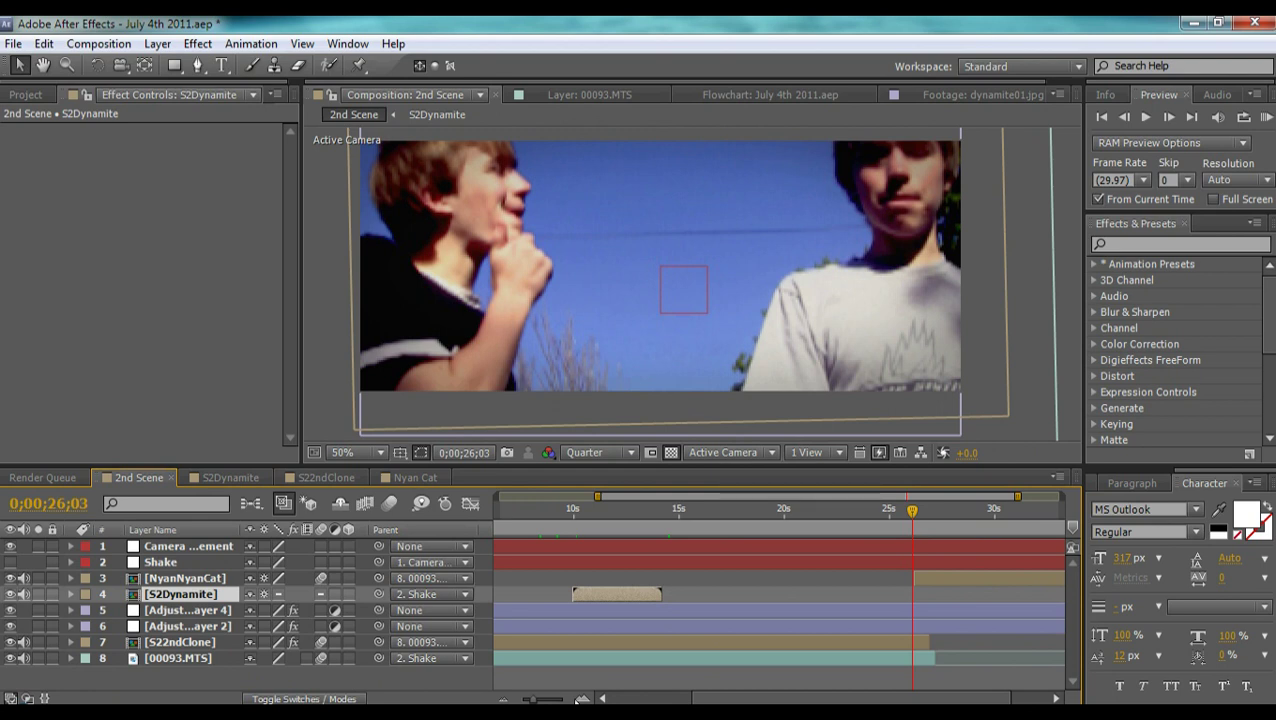
click(581, 698)
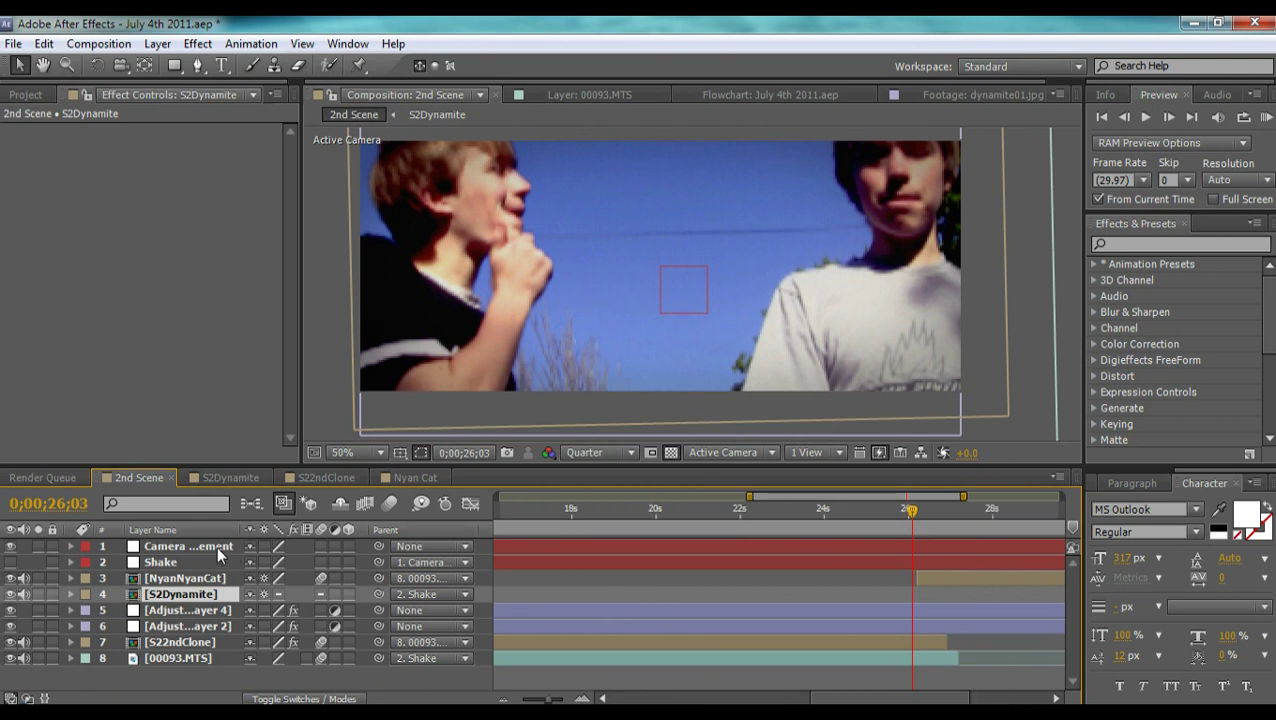
click(215, 547)
drag(706, 293, 763, 379)
key(ctrl+z)
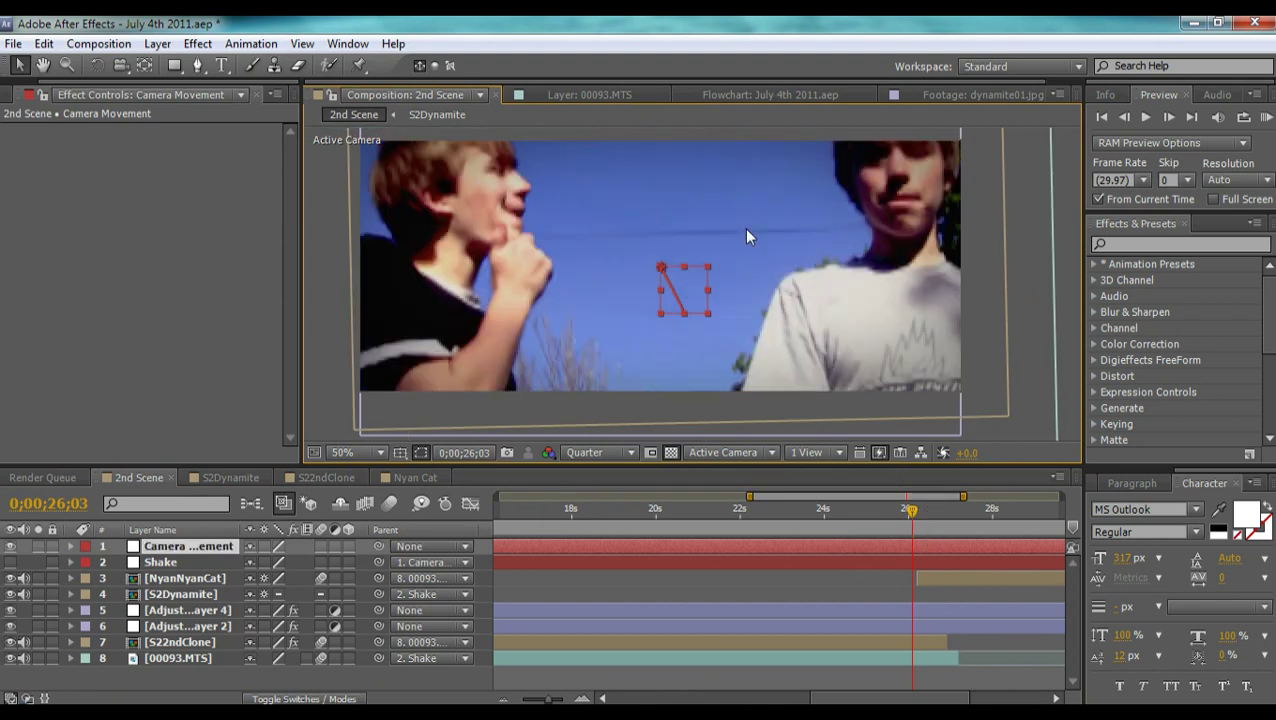
Step: Step forward frame by frame to 0;00;26;10 and orbit the view to show the 3D layer layout
key(Page_Down)
key(Page_Down)
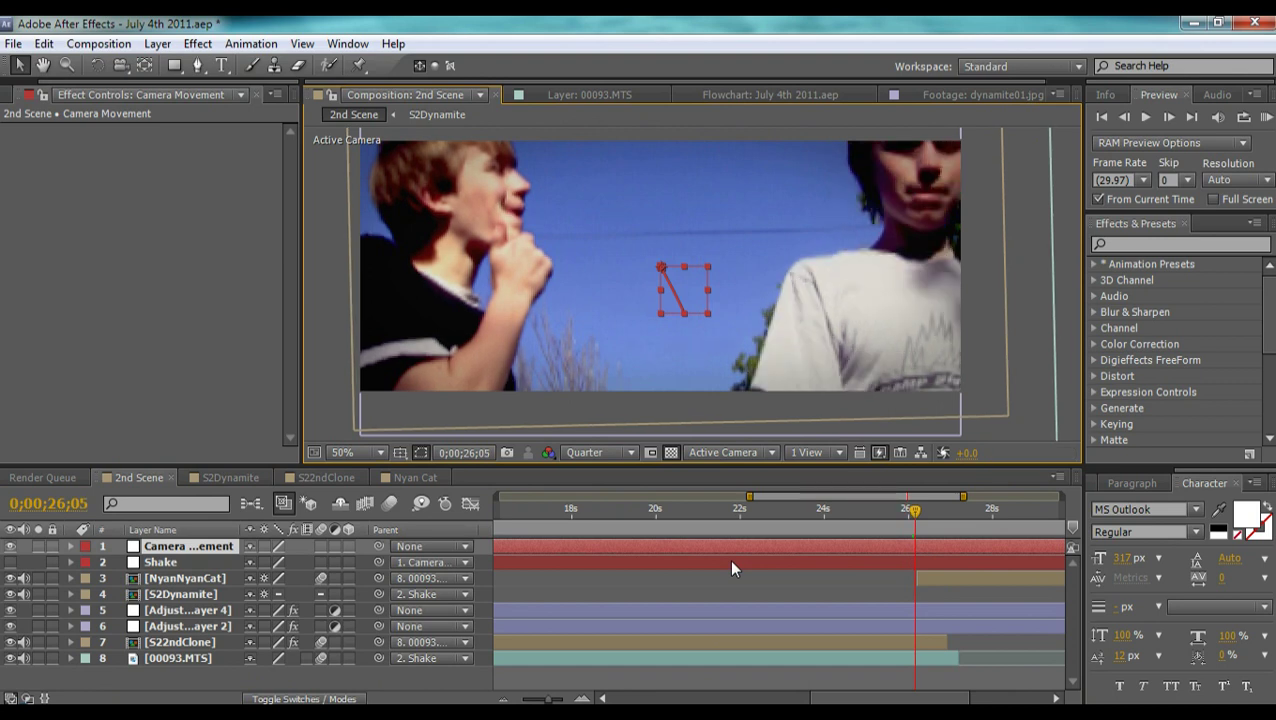
key(Page_Down)
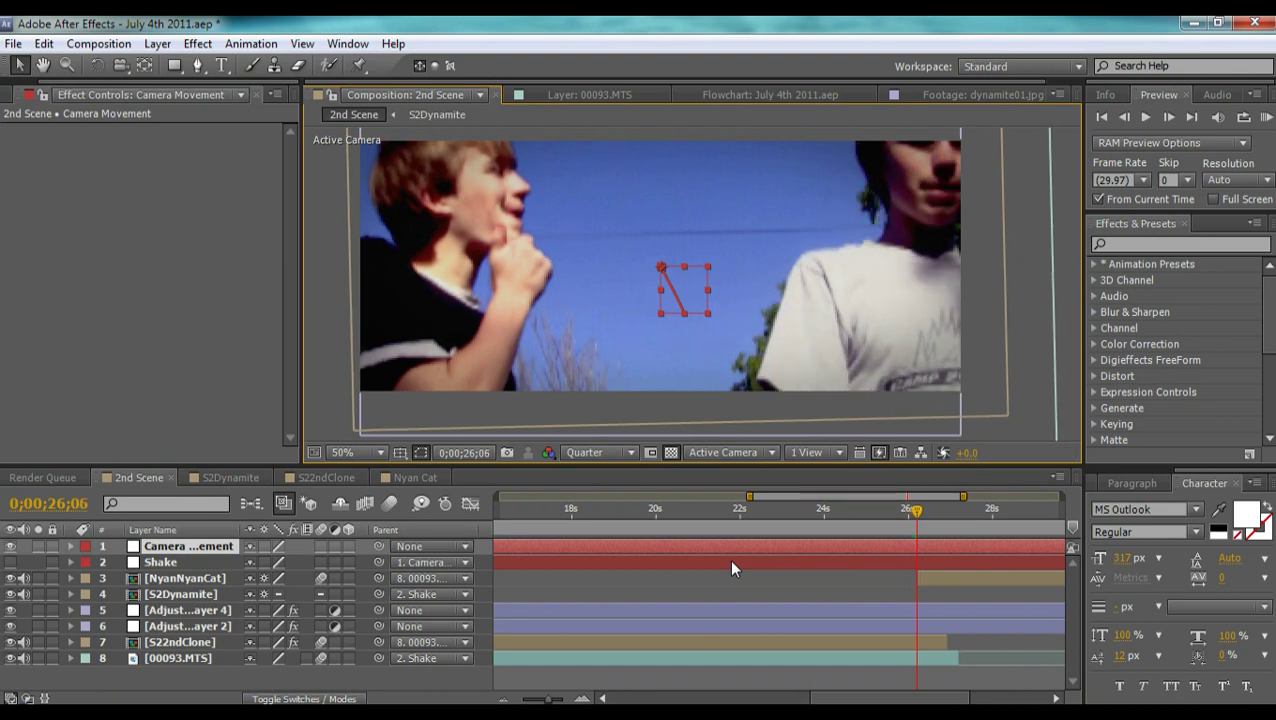
key(Page_Down)
key(Page_Down)
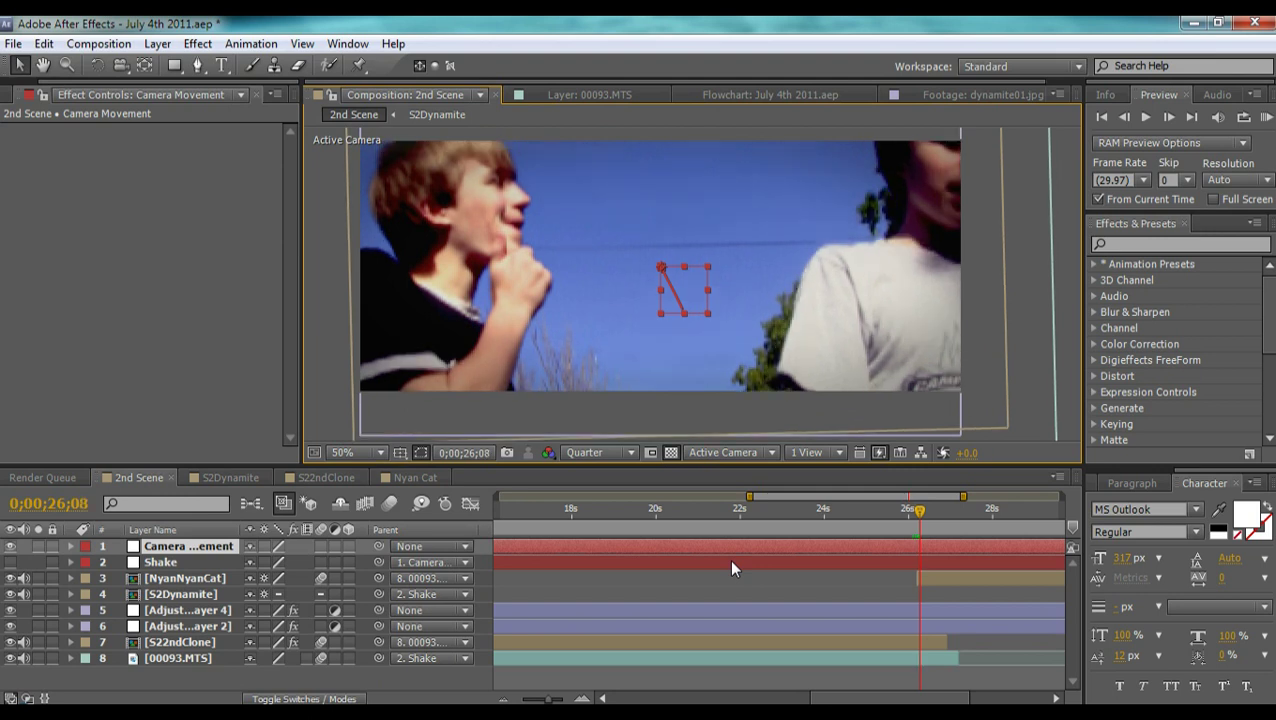
key(Page_Down)
key(Page_Down)
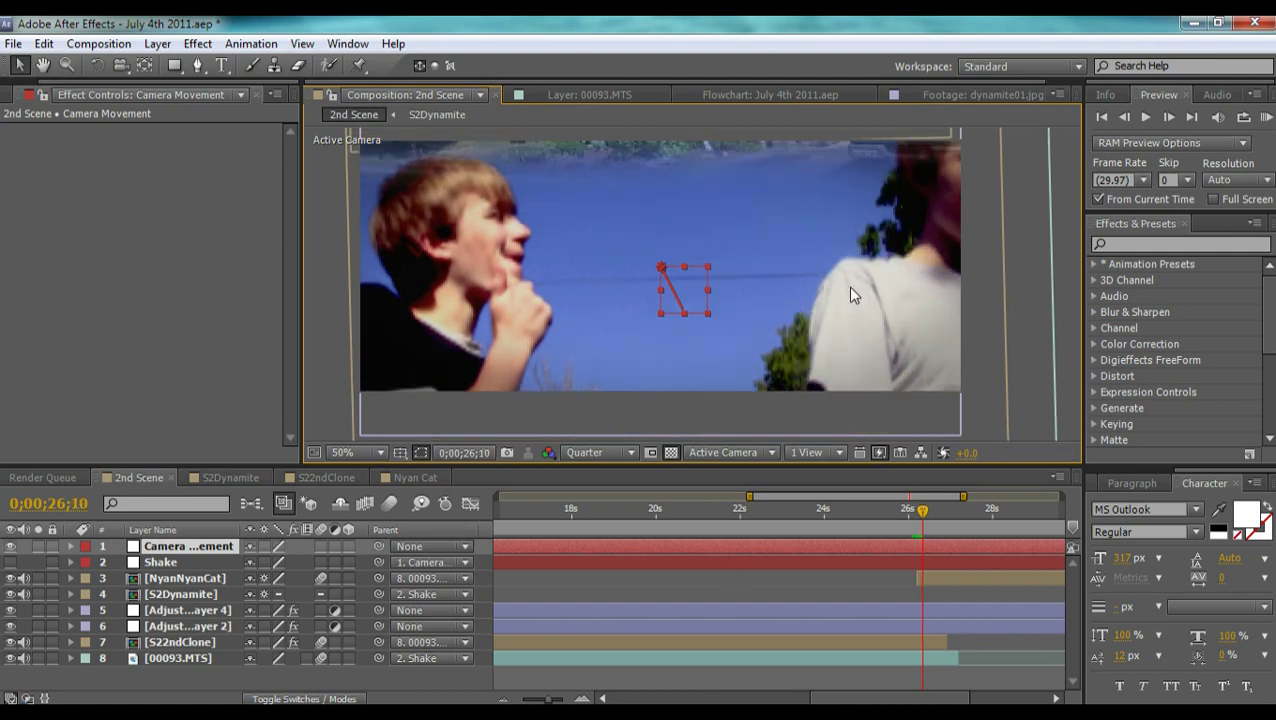
drag(849, 296, 903, 356)
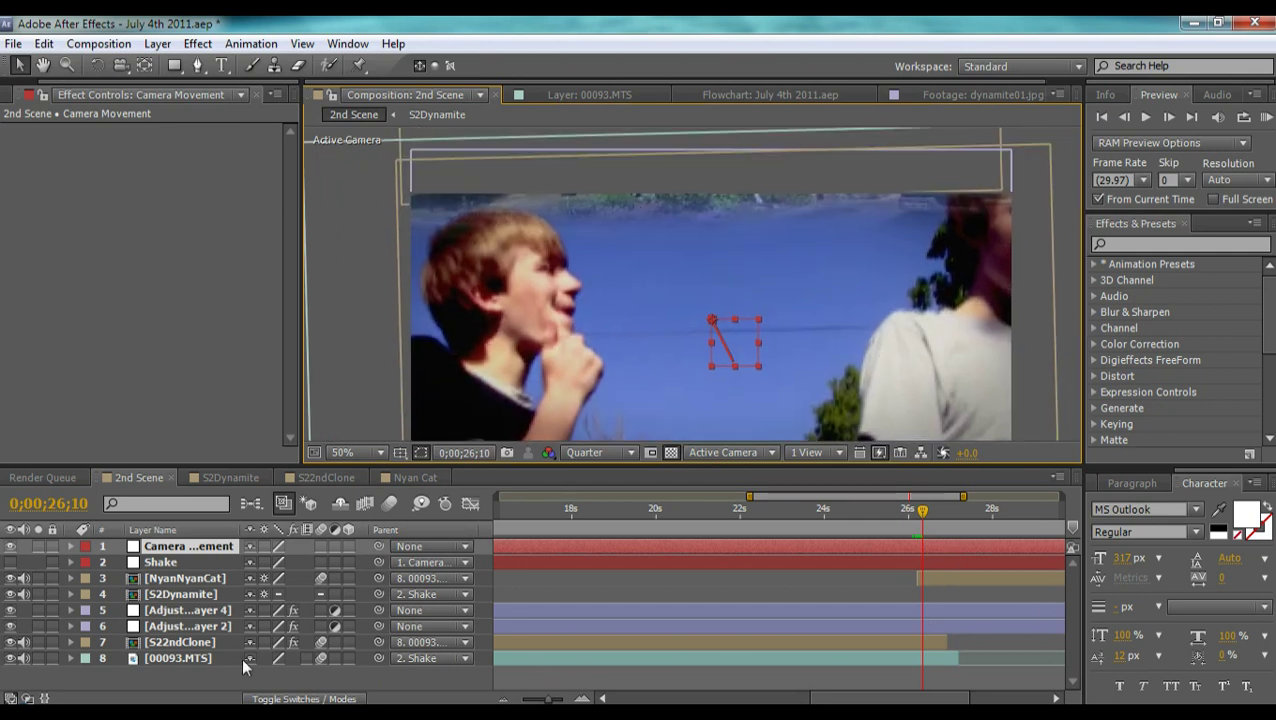
Step: Check NyanNyanCat's Mask 1 feather by raising it, then undo back to 110 pixels
click(975, 581)
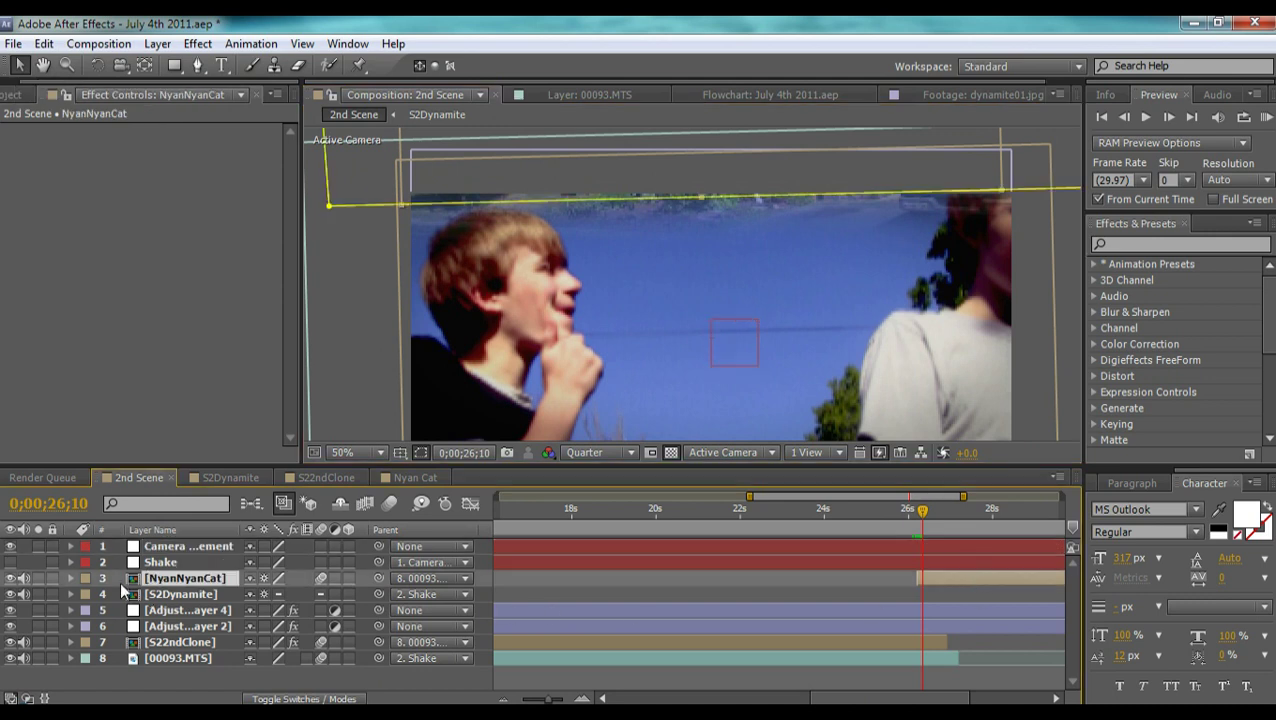
click(71, 578)
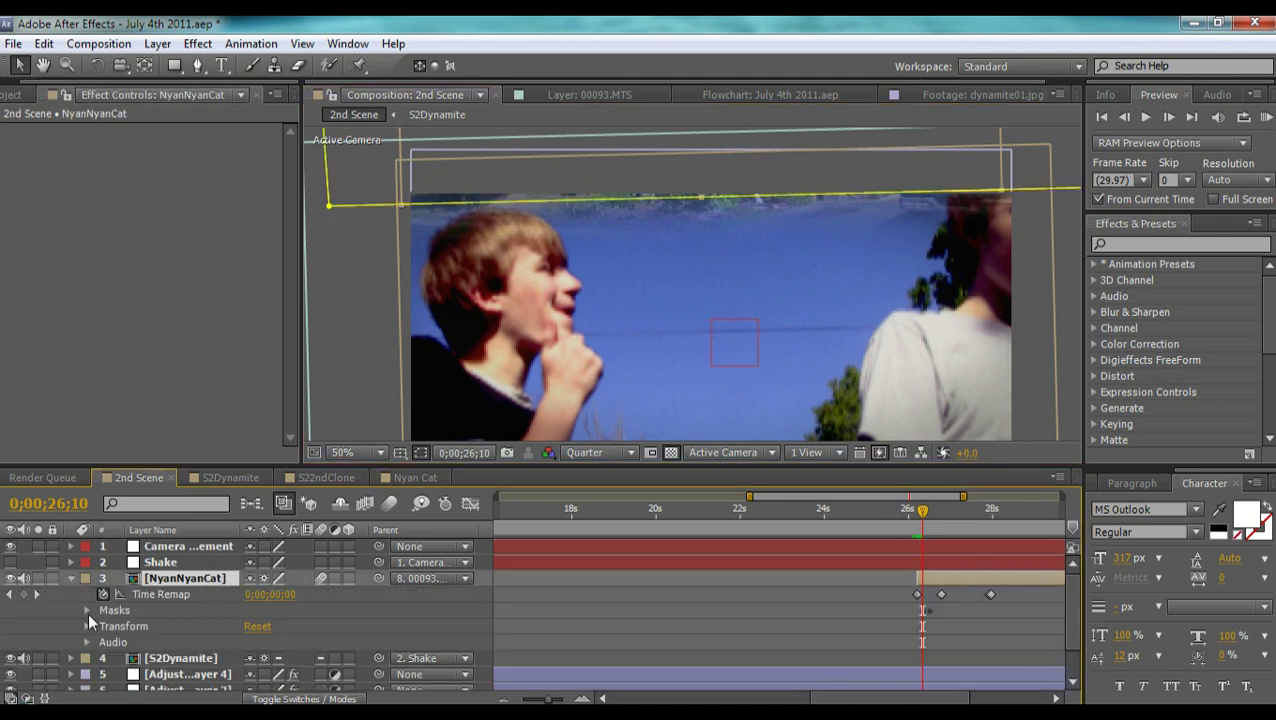
click(87, 610)
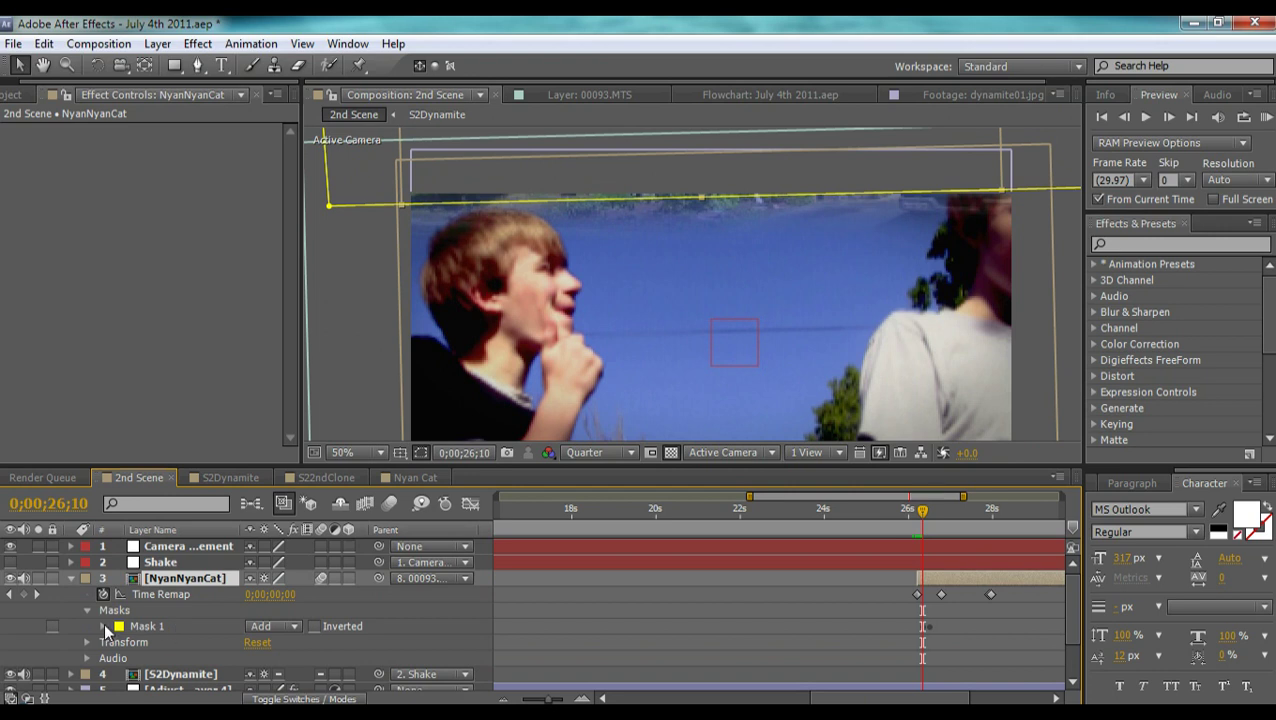
click(103, 626)
drag(312, 650, 700, 610)
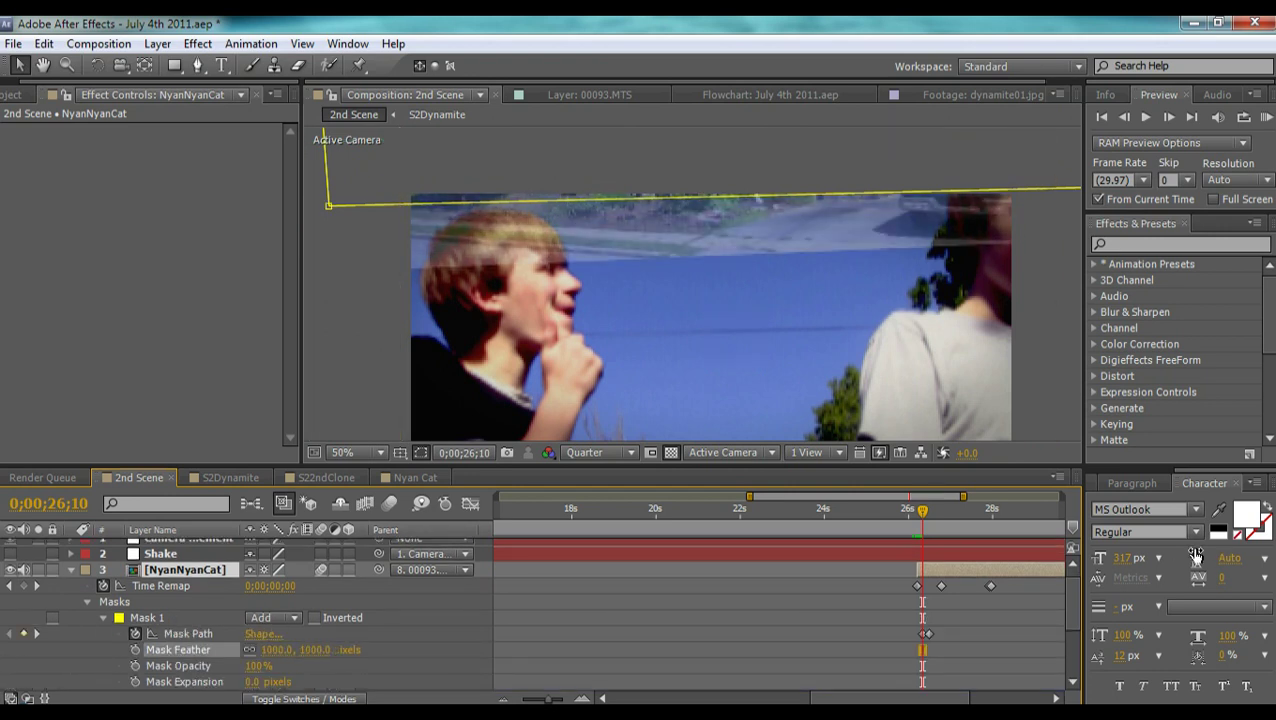
key(ctrl+z)
click(175, 338)
Step: Collapse the NyanNyanCat layer and step frame by frame to the house shot at 0;00;26;18
key(Page_Down)
key(Page_Down)
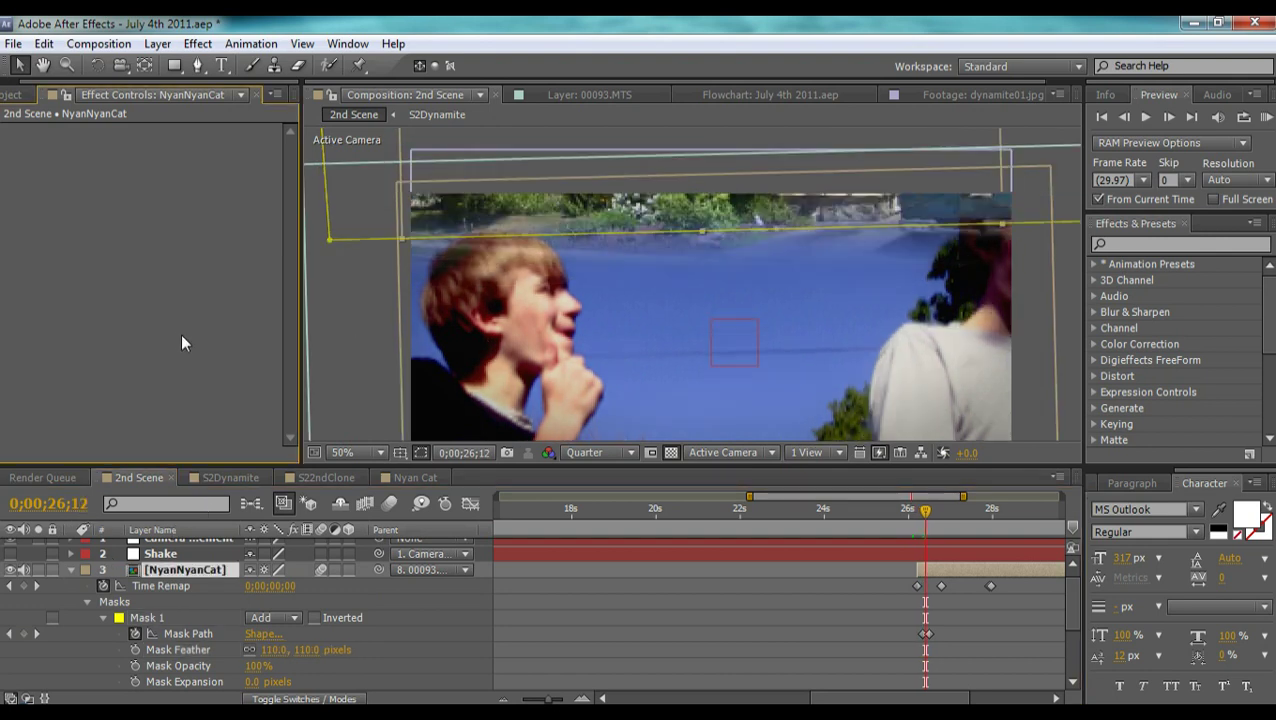
key(Page_Down)
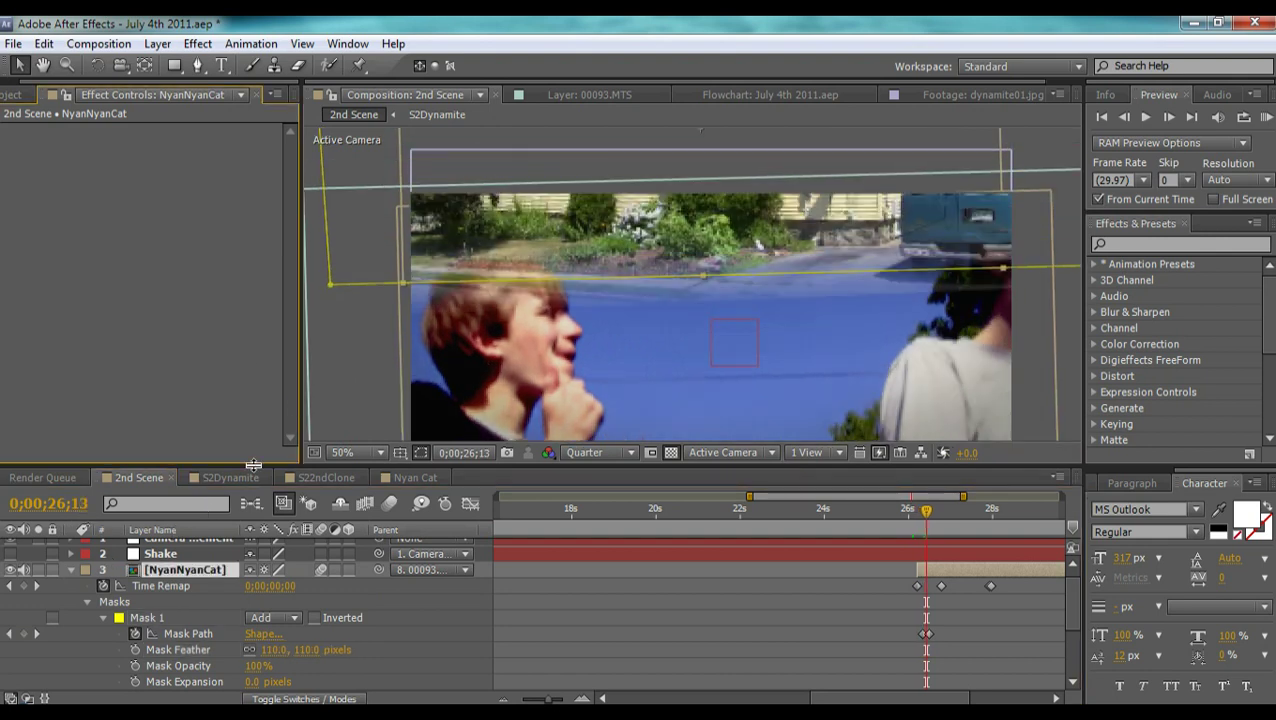
click(71, 571)
key(Page_Down)
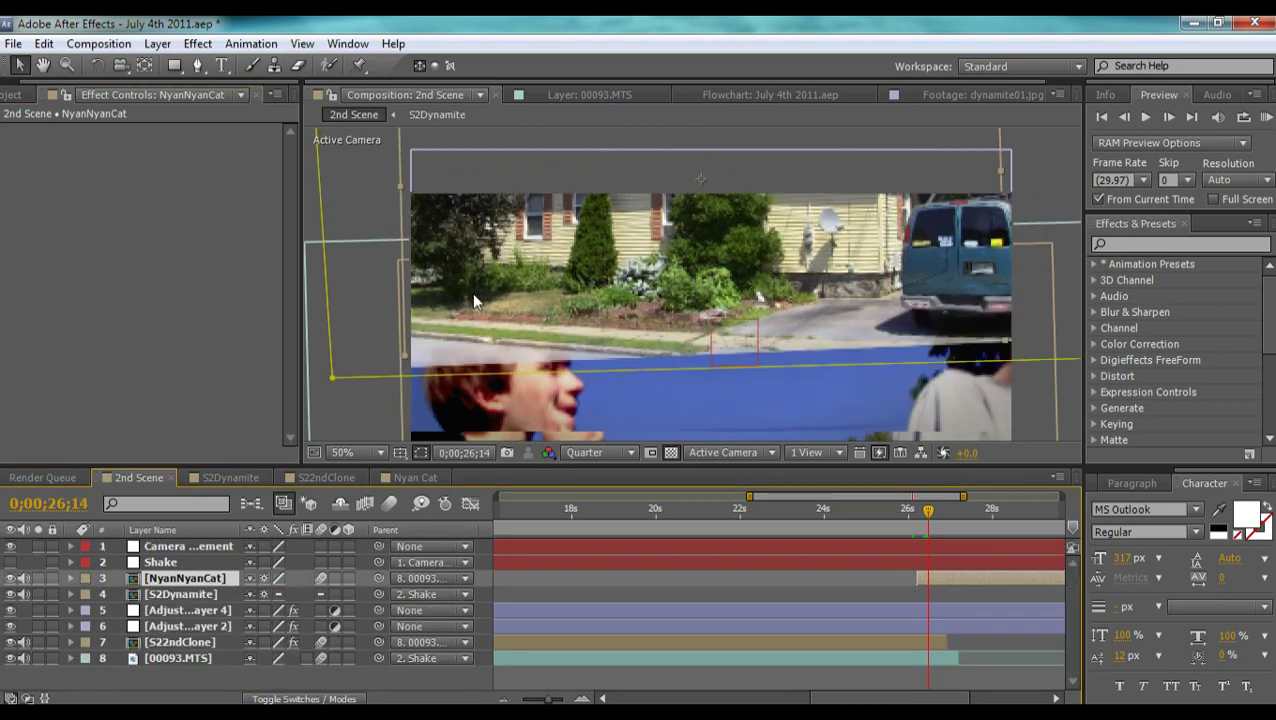
key(Page_Down)
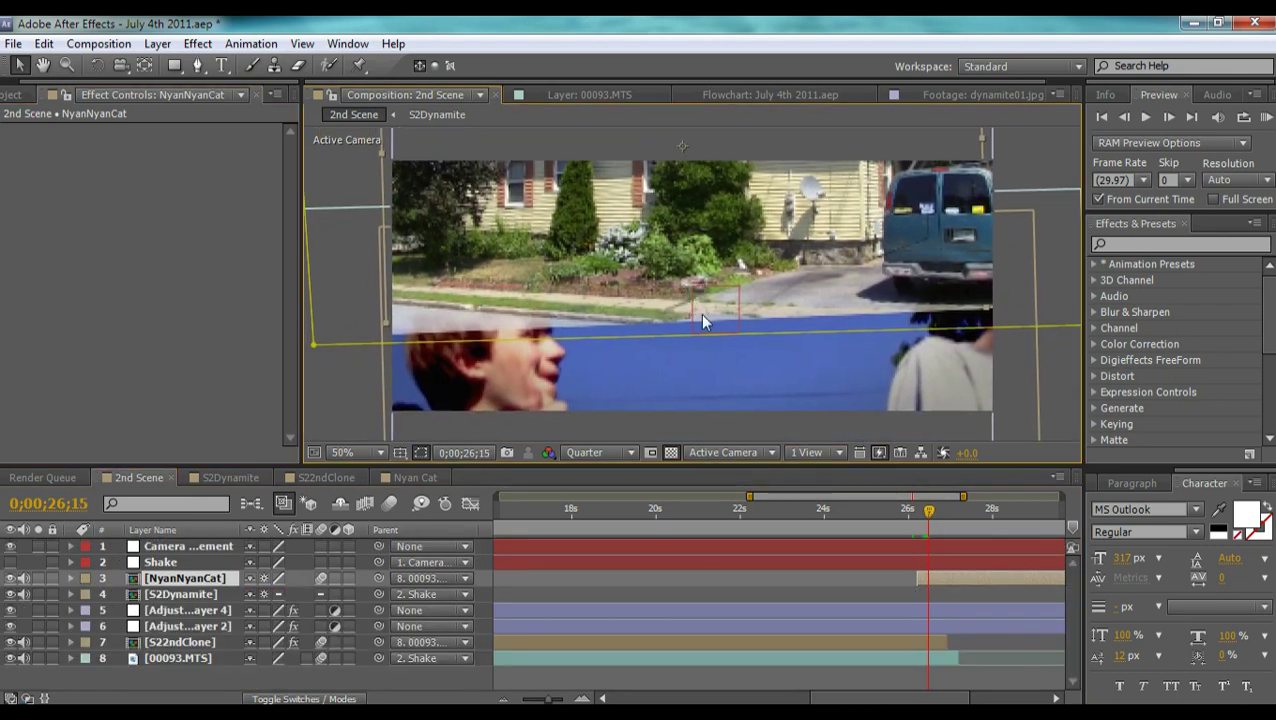
key(Page_Down)
key(Page_Down)
key(Page_Down)
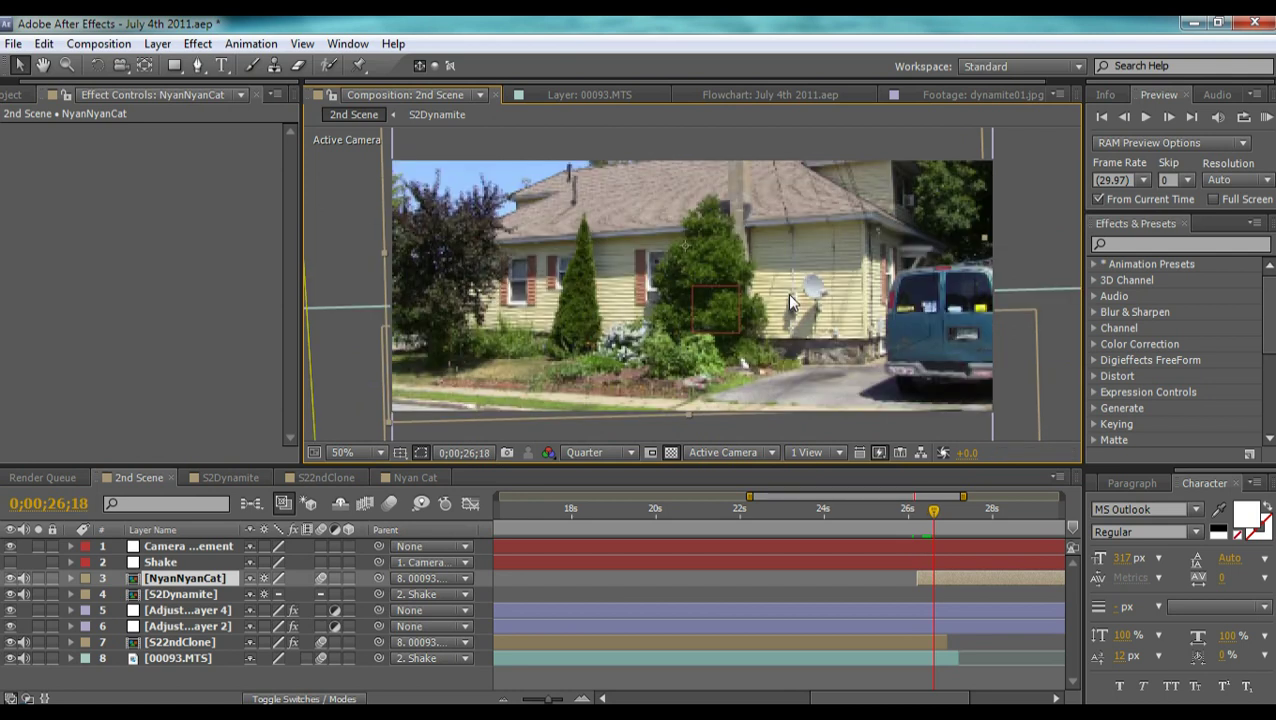
key(Page_Down)
key(Page_Down)
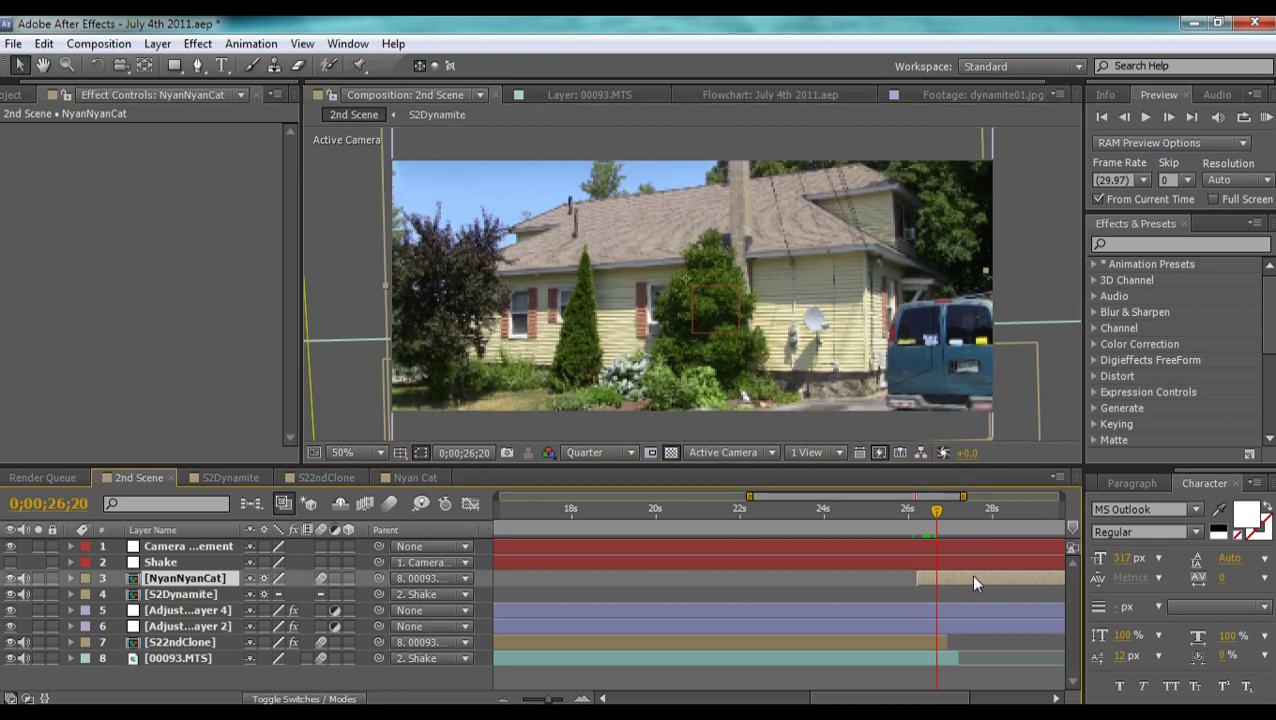
Step: In the NyanNyanCat precomp, scrub Explosion_06.mov in its Layer panel, then return to the composition
double_click(974, 577)
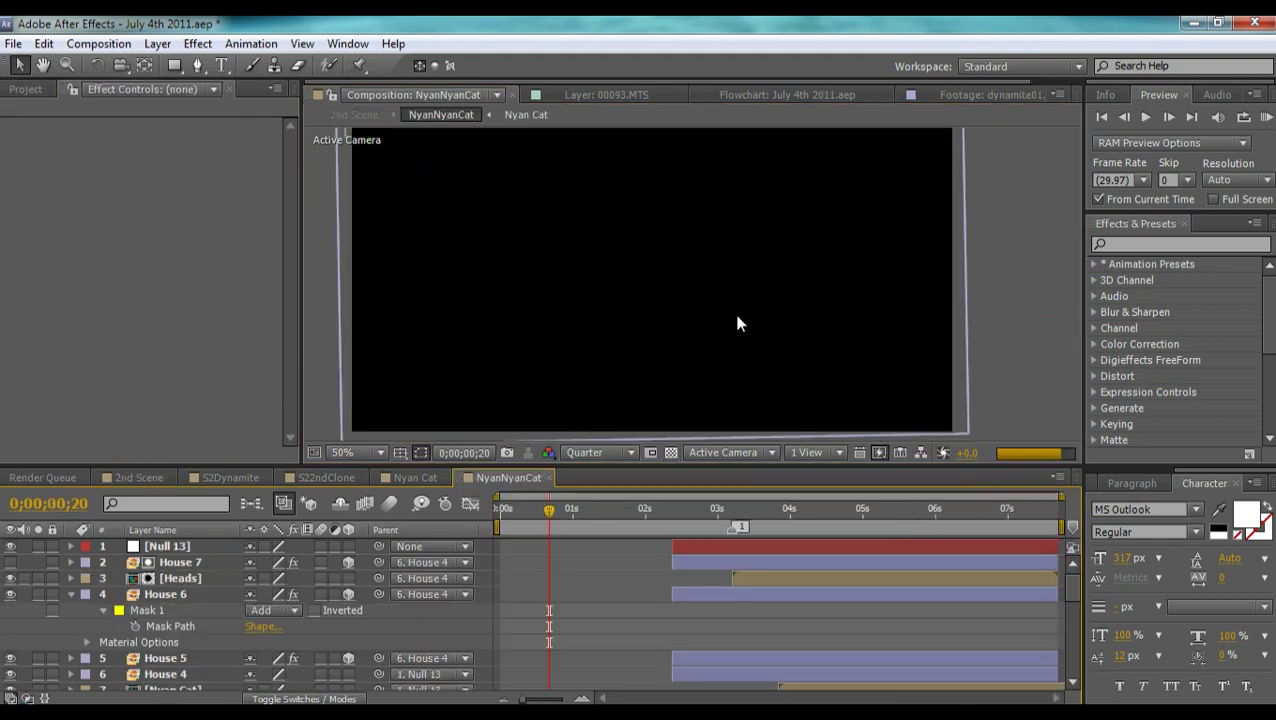
scroll(656, 619, down, 10)
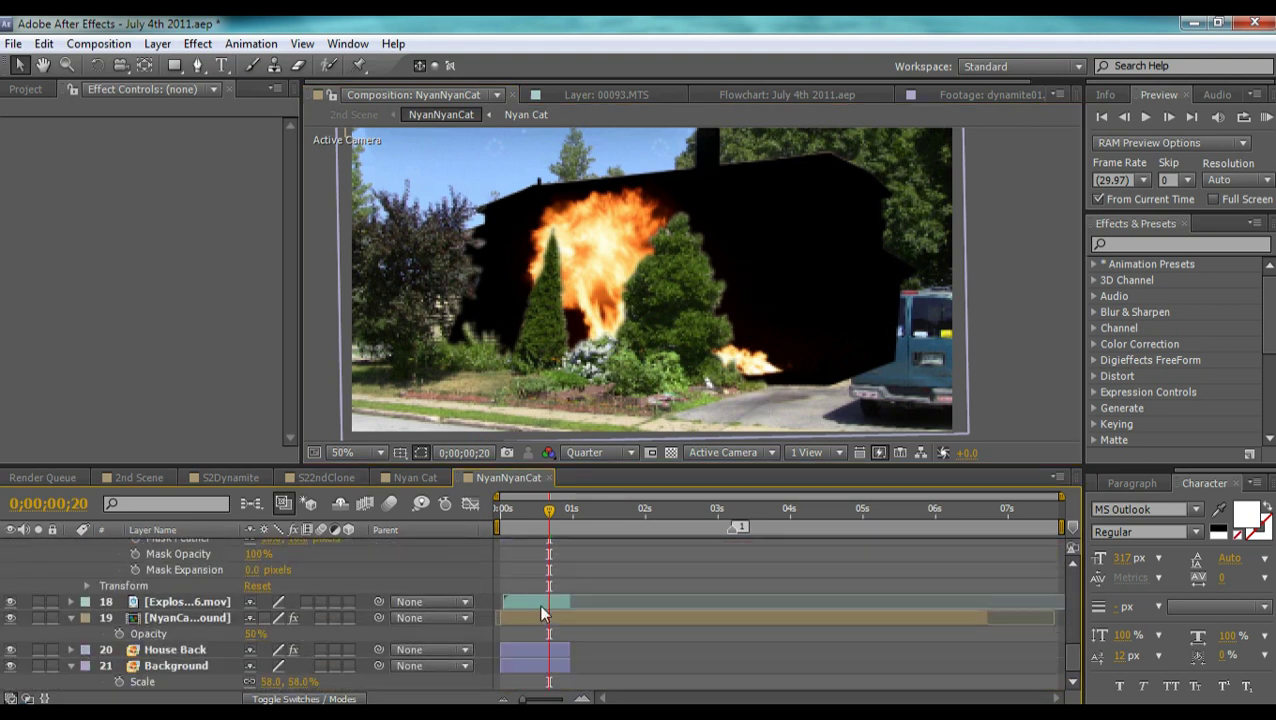
double_click(540, 605)
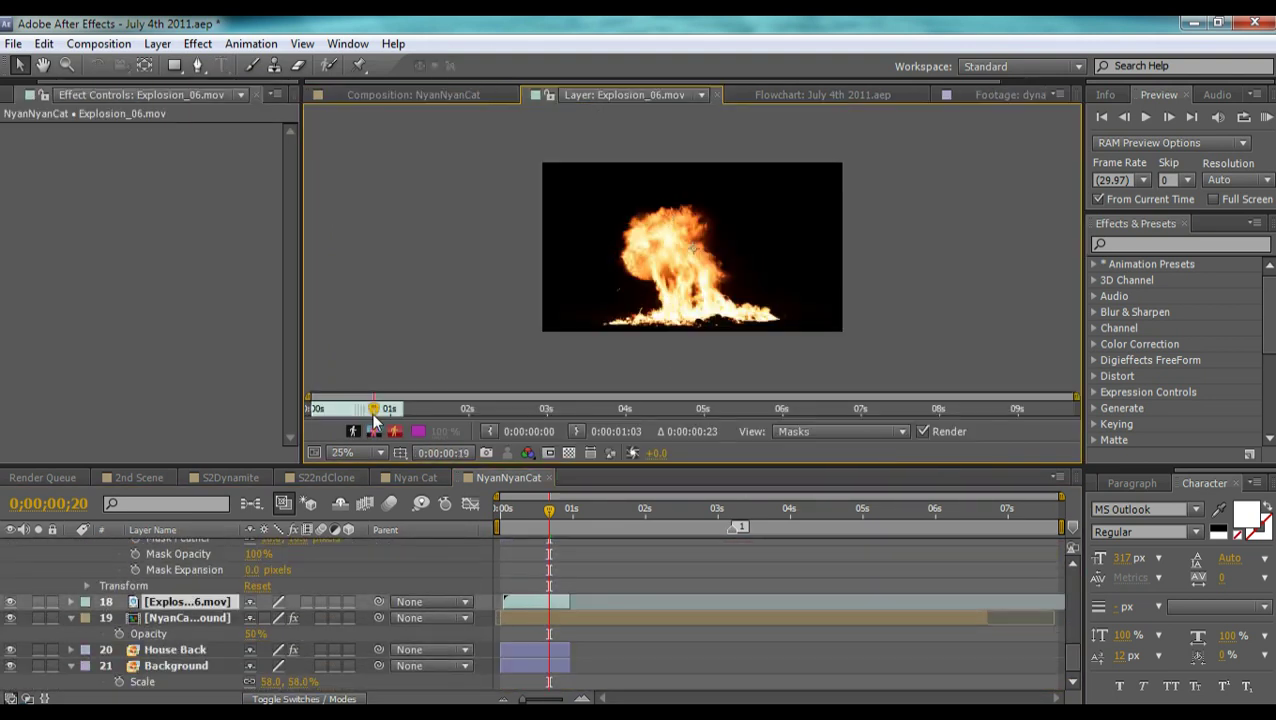
mouse_move(373, 418)
mouse_down()
mouse_move(345, 416)
mouse_move(373, 416)
mouse_up()
click(409, 93)
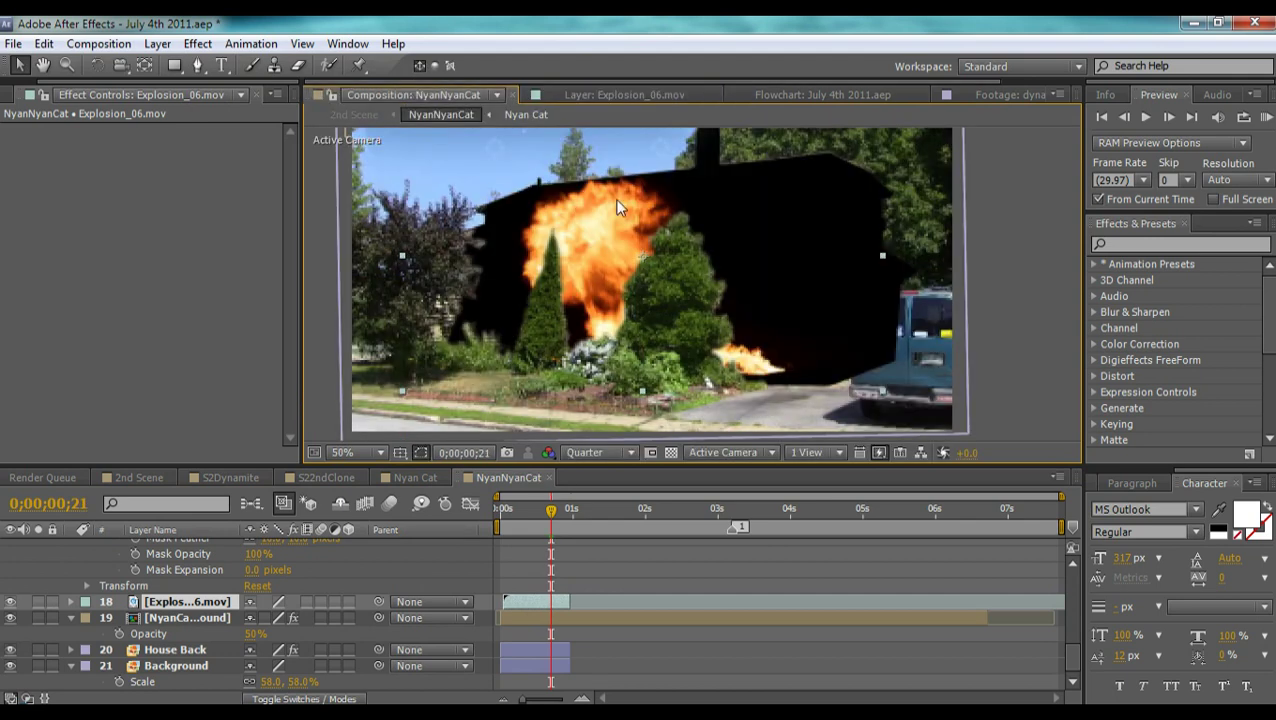
scroll(617, 207, up, 3)
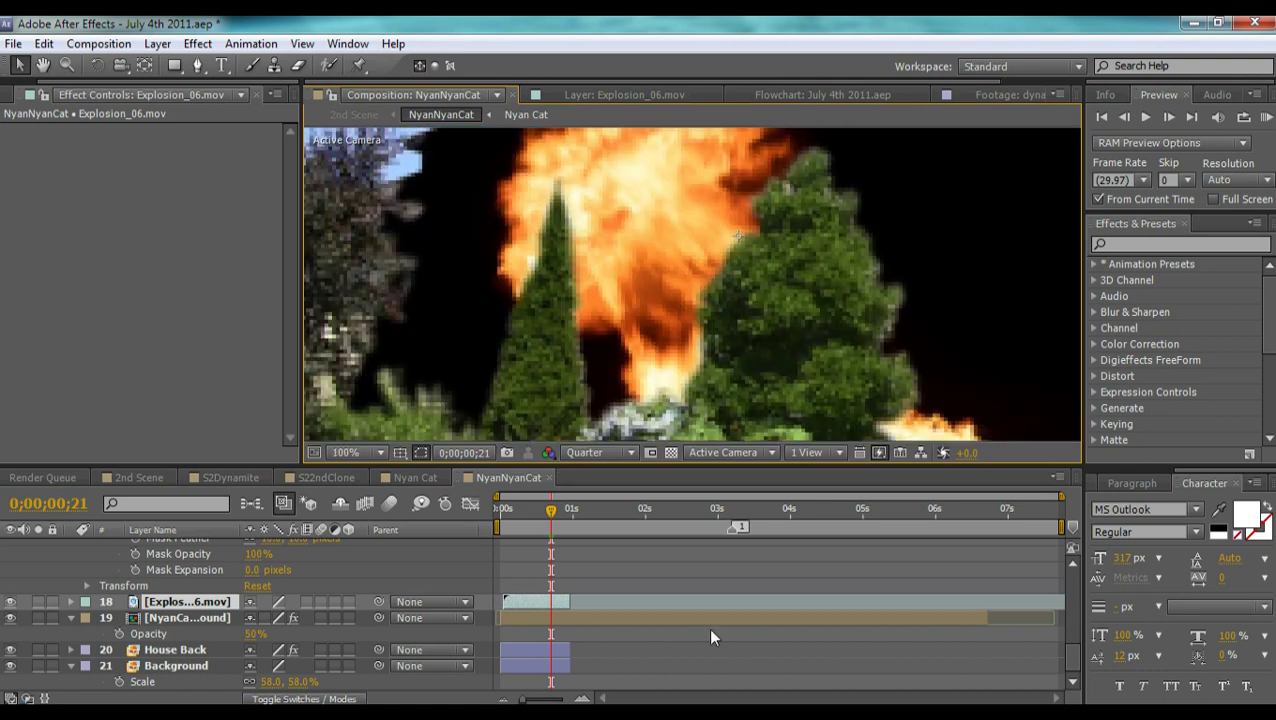
Step: Solo the House Back and Background layers, alone and together, then restore the full composite
click(546, 652)
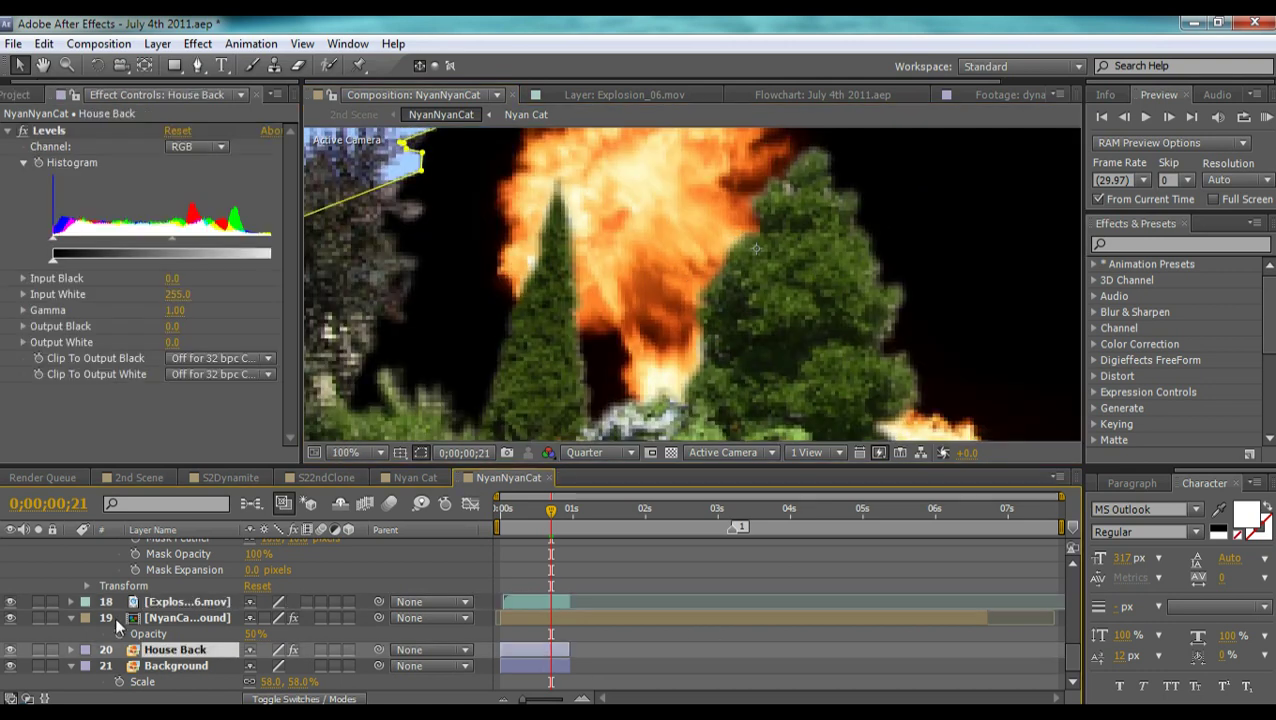
click(38, 650)
click(38, 650)
scroll(810, 270, down, 2)
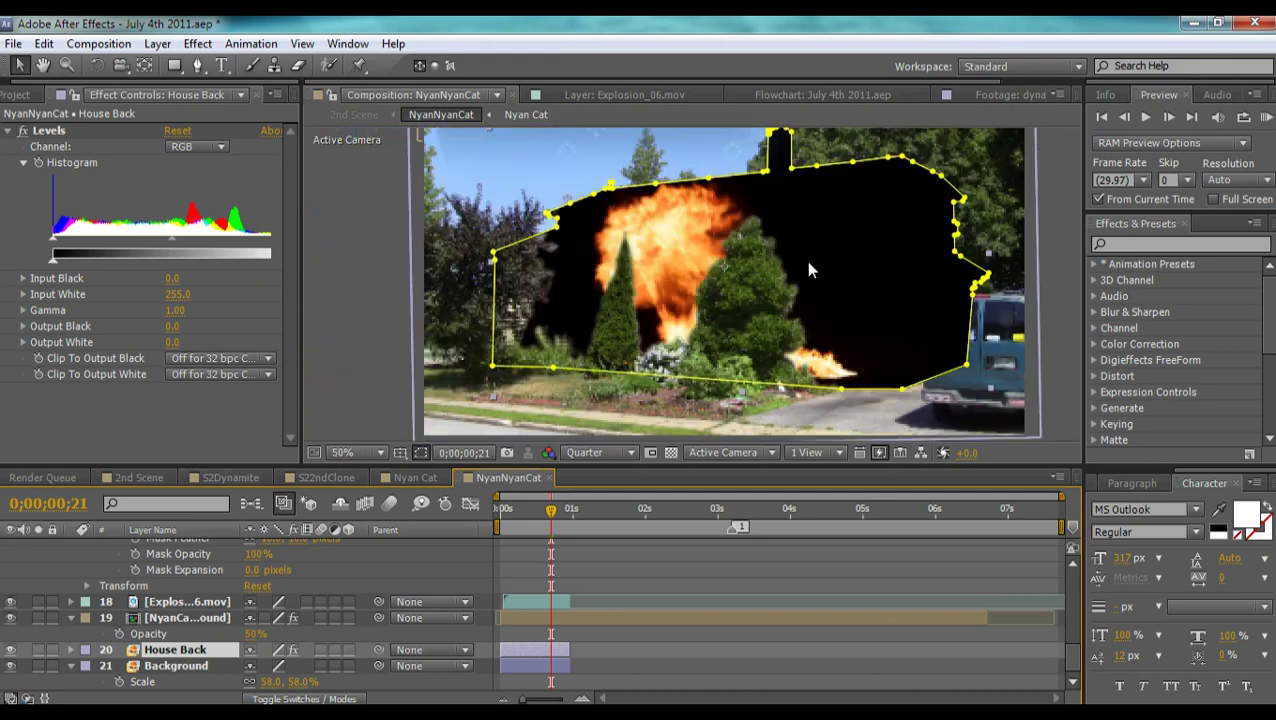
click(175, 666)
click(38, 666)
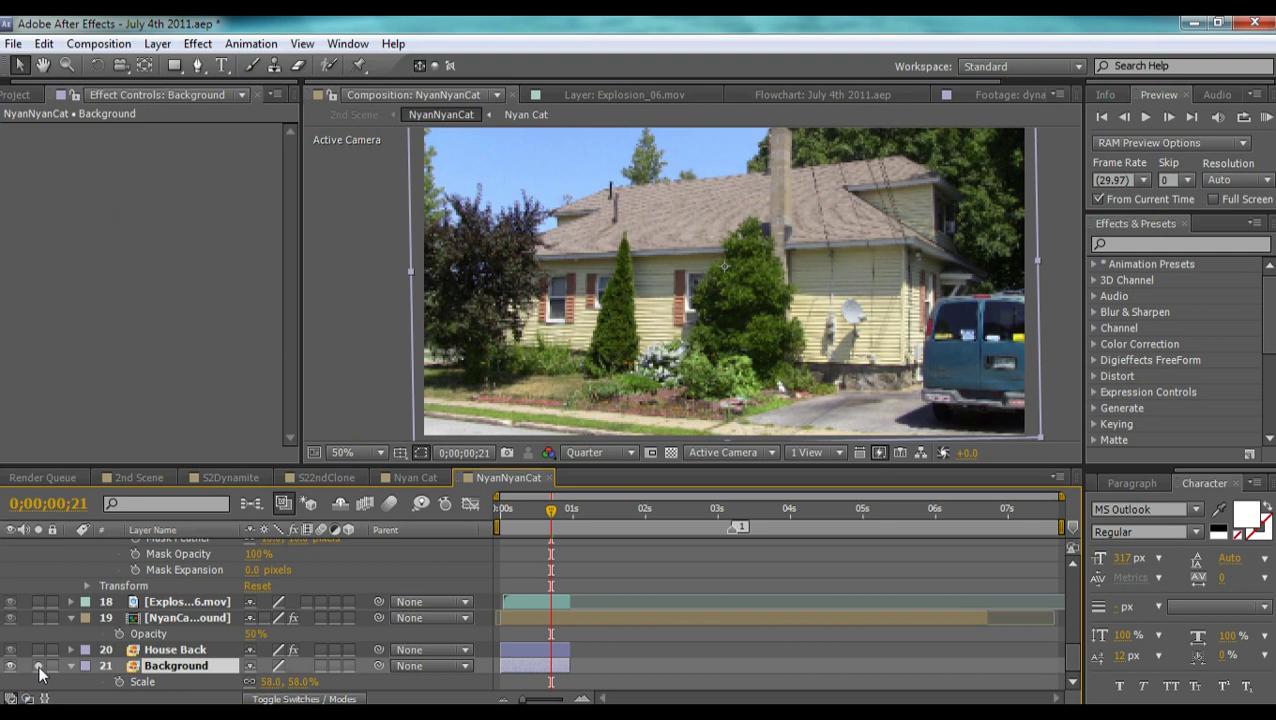
click(38, 666)
click(38, 650)
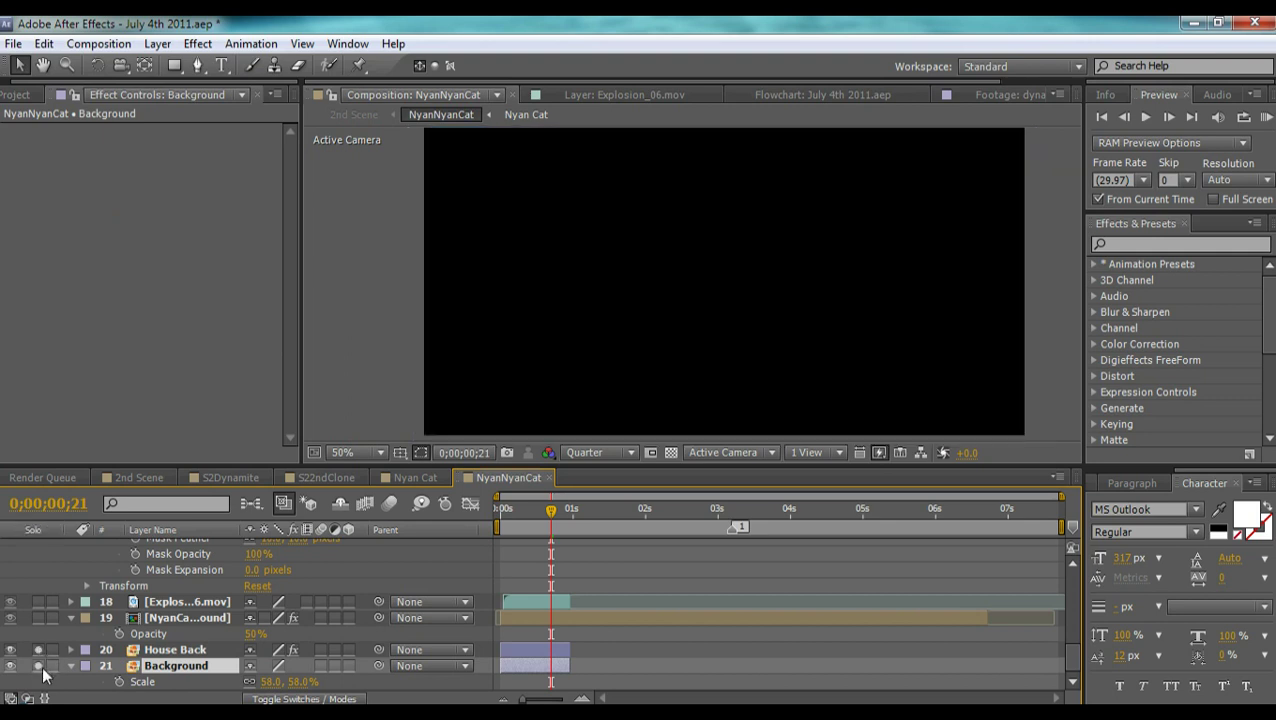
click(38, 666)
click(38, 666)
click(38, 650)
scroll(180, 630, up, 1)
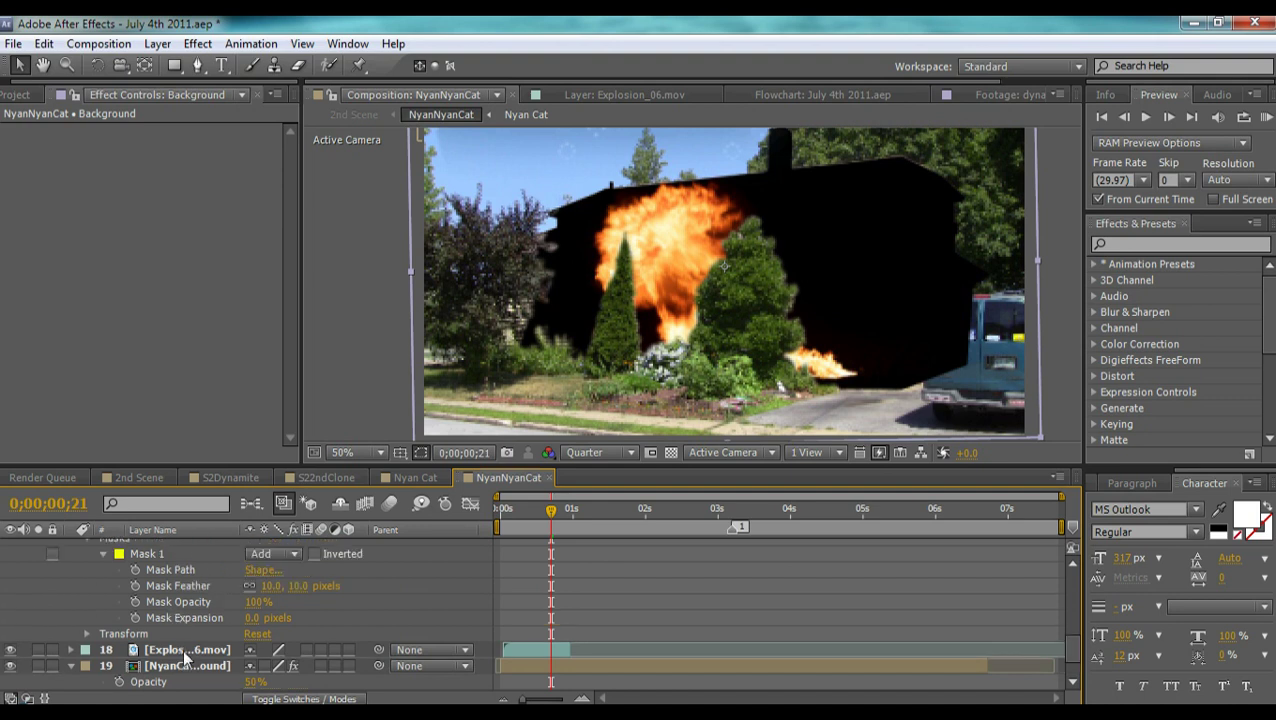
scroll(182, 649, up, 2)
Step: Solo Background 2 to see its tree mask, then jump to the explosion frame 0;00;00;17
click(190, 618)
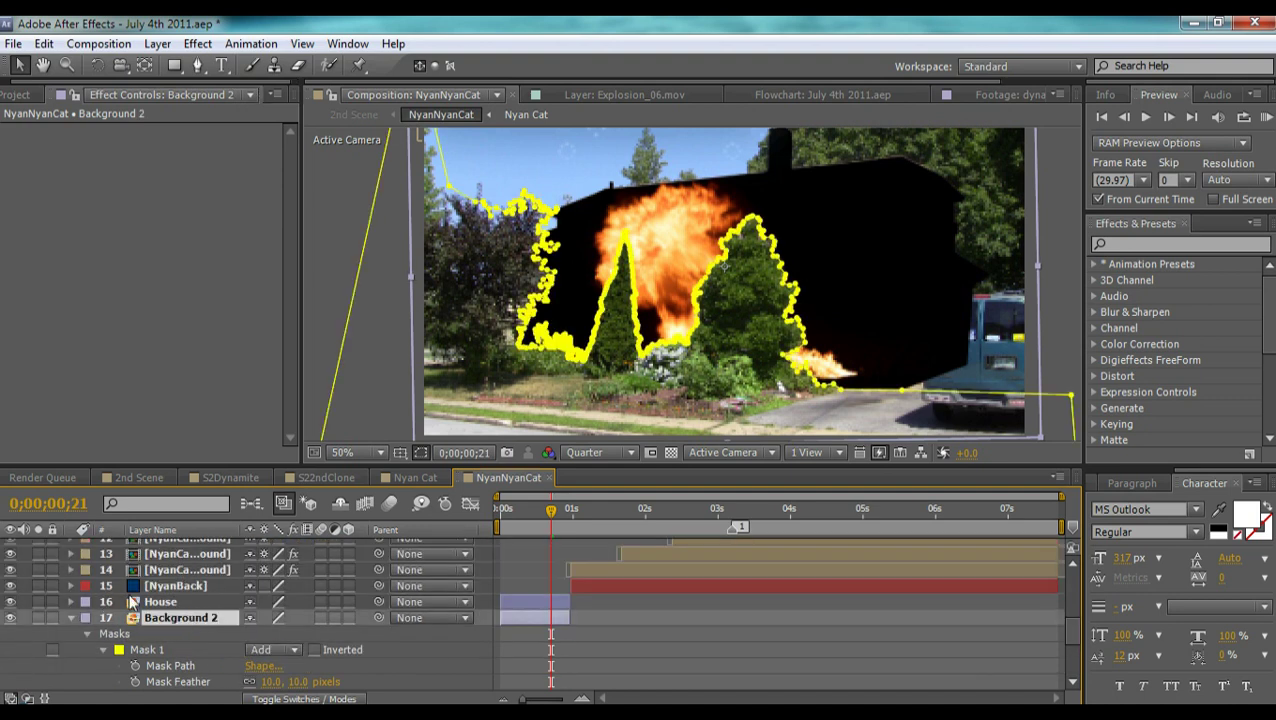
click(41, 617)
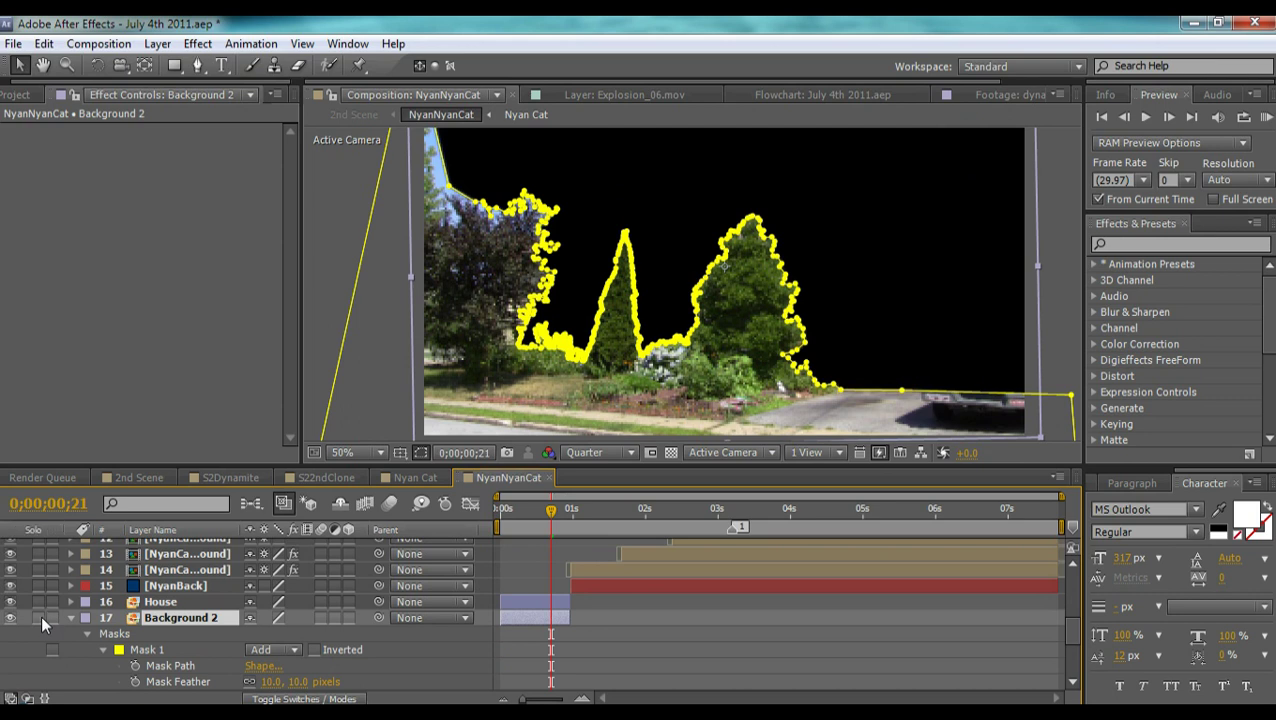
click(41, 616)
click(190, 605)
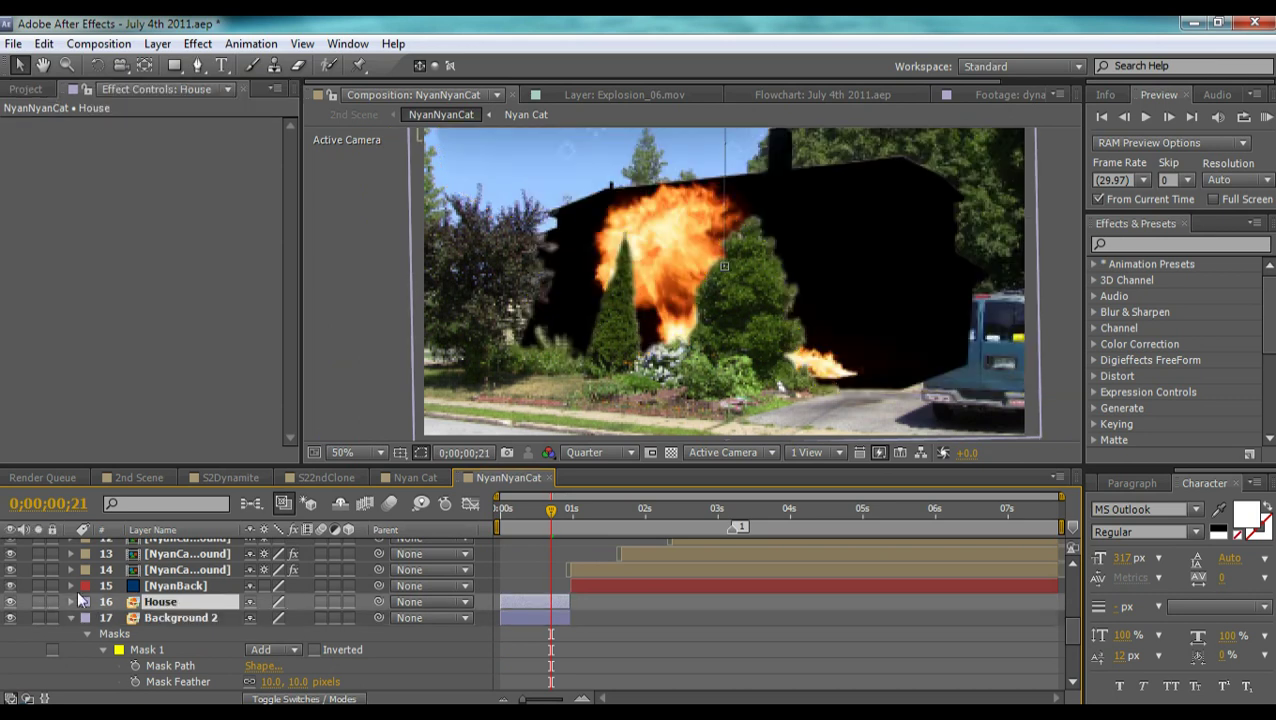
click(508, 510)
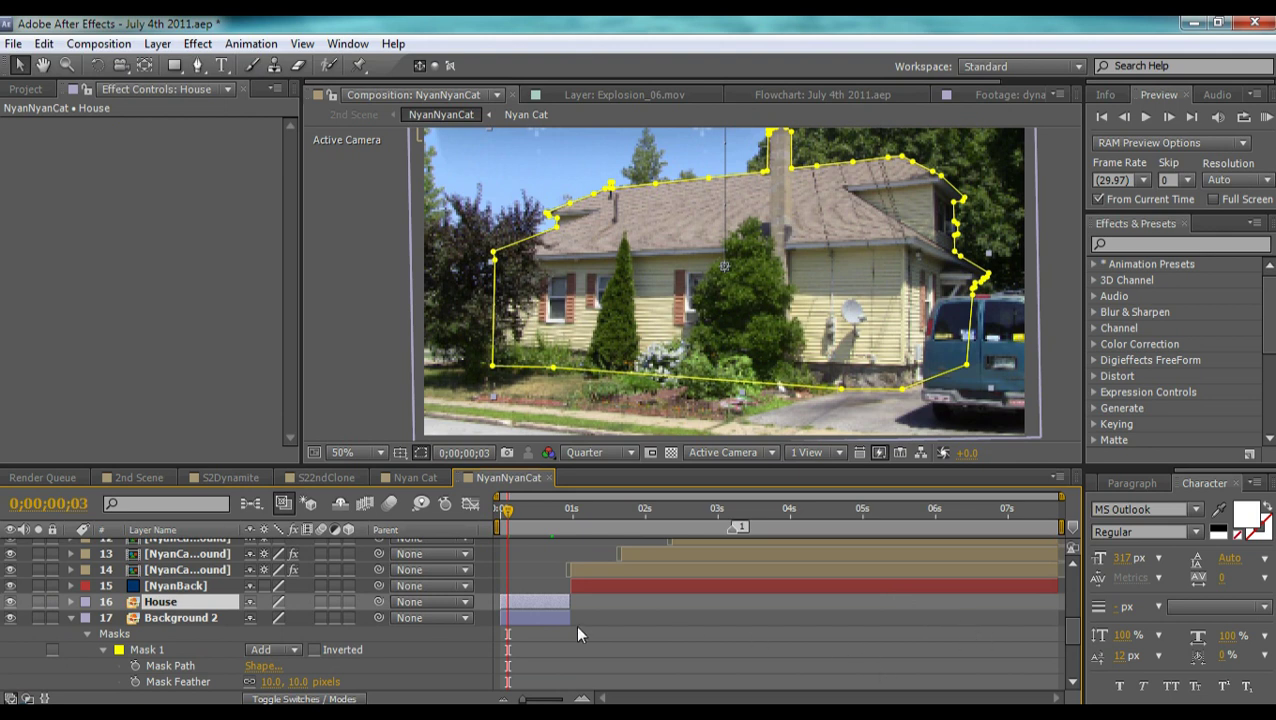
click(187, 619)
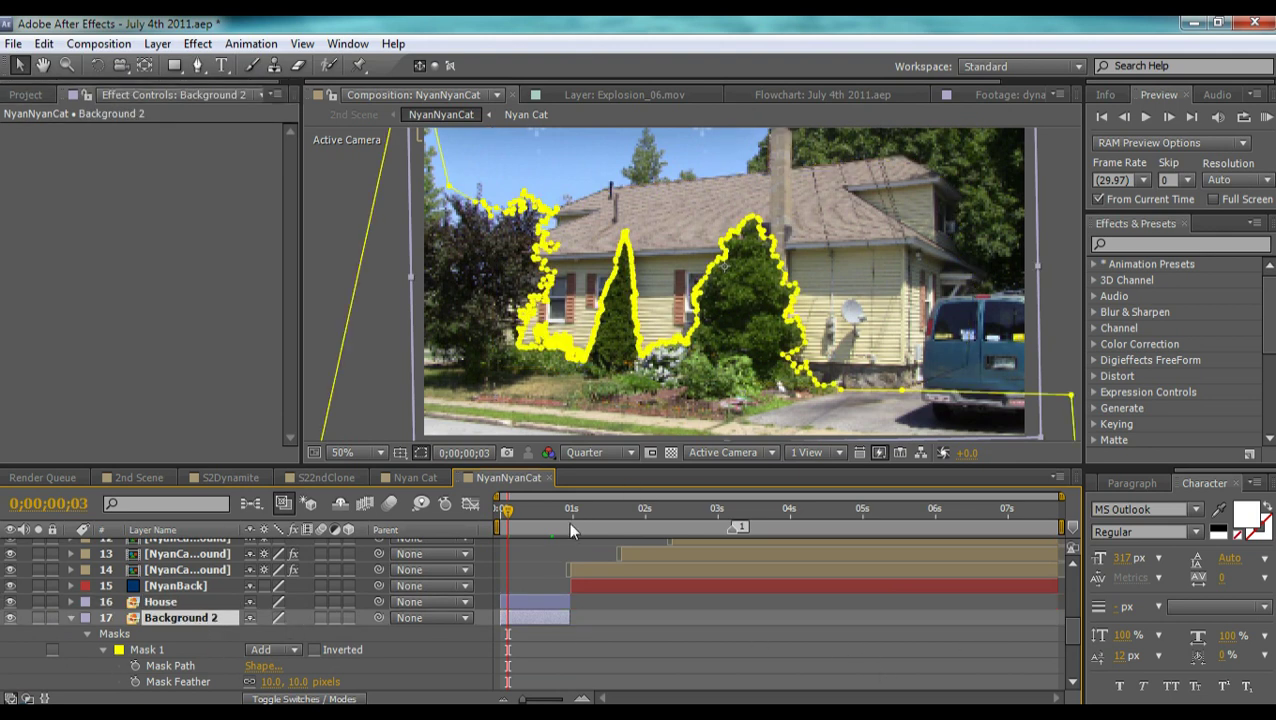
click(541, 509)
scroll(760, 330, up, 4)
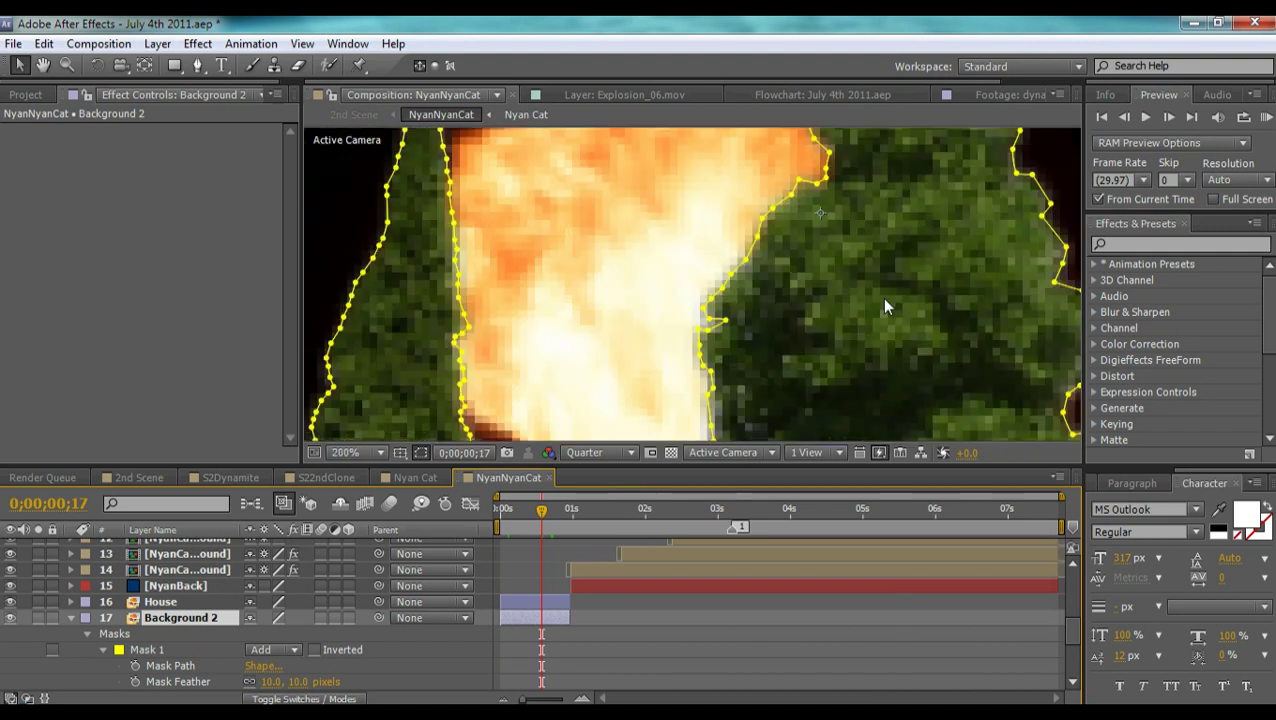
drag(881, 297, 613, 445)
Step: Inspect the tree mask edge and fire at Full resolution, then zoom out and set Quarter resolution
click(598, 452)
click(601, 510)
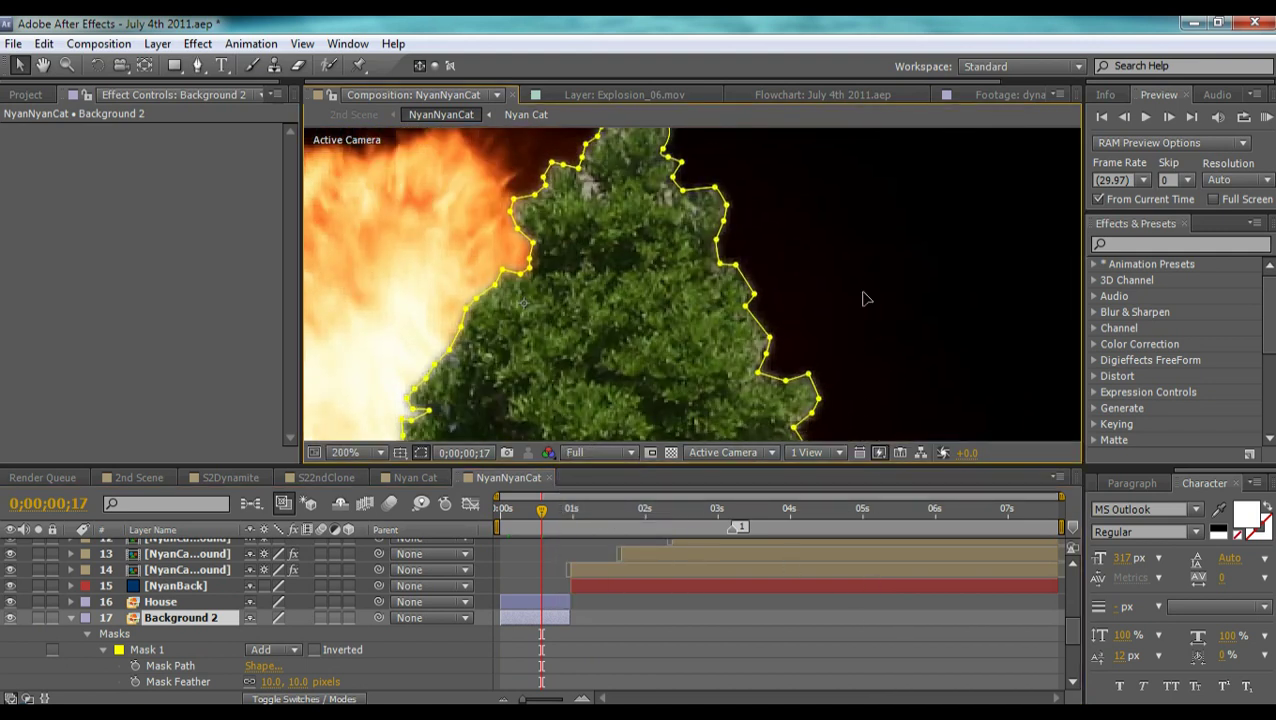
click(856, 643)
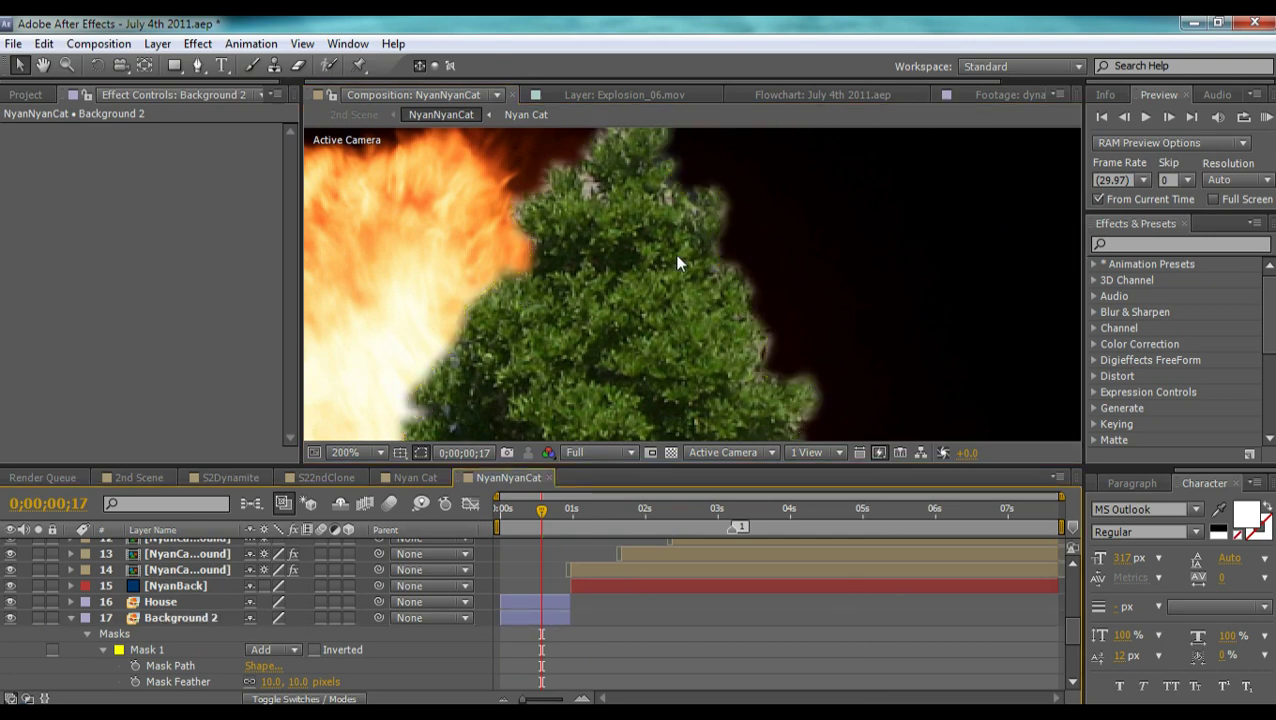
drag(677, 263, 883, 385)
mouse_move(681, 248)
mouse_down()
mouse_move(900, 300)
mouse_move(880, 330)
mouse_move(669, 258)
mouse_up()
scroll(676, 245, down, 4)
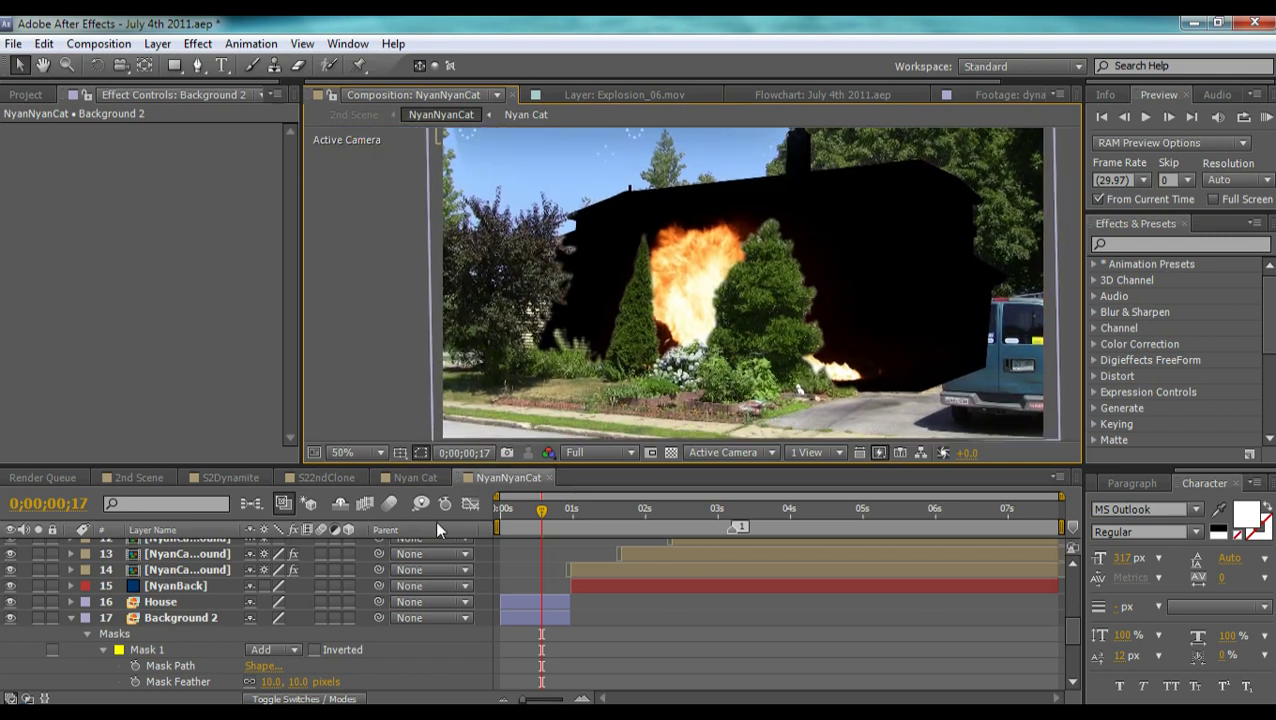
click(600, 453)
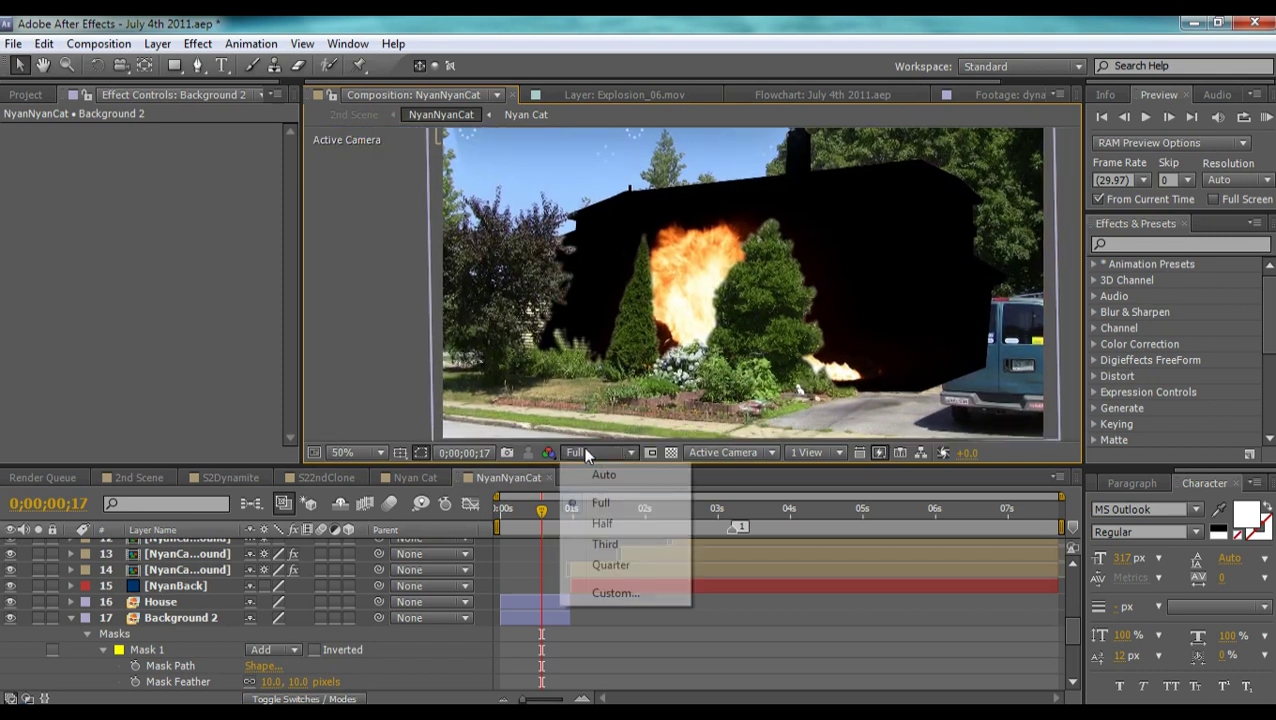
click(611, 565)
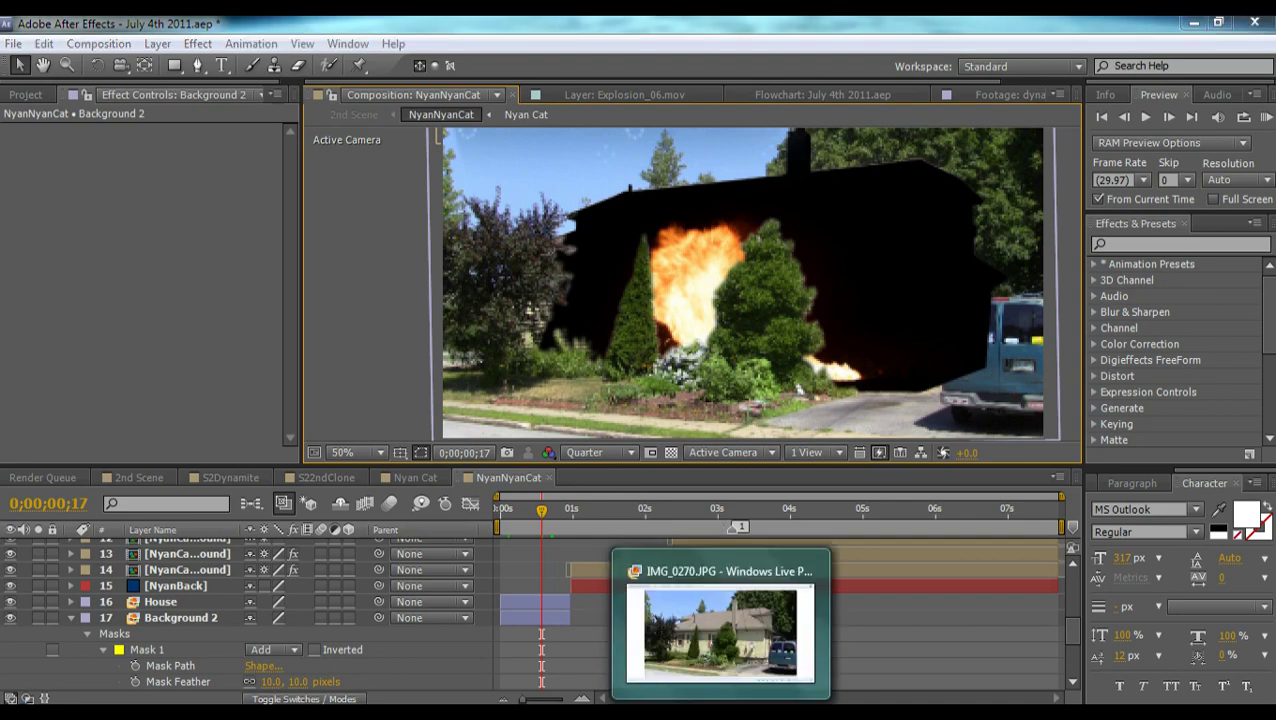
Step: Flip between IMG_0270.JPG and IMG_0270 - Copy.JPG, zooming into the siding, then minimize the gallery
click(728, 640)
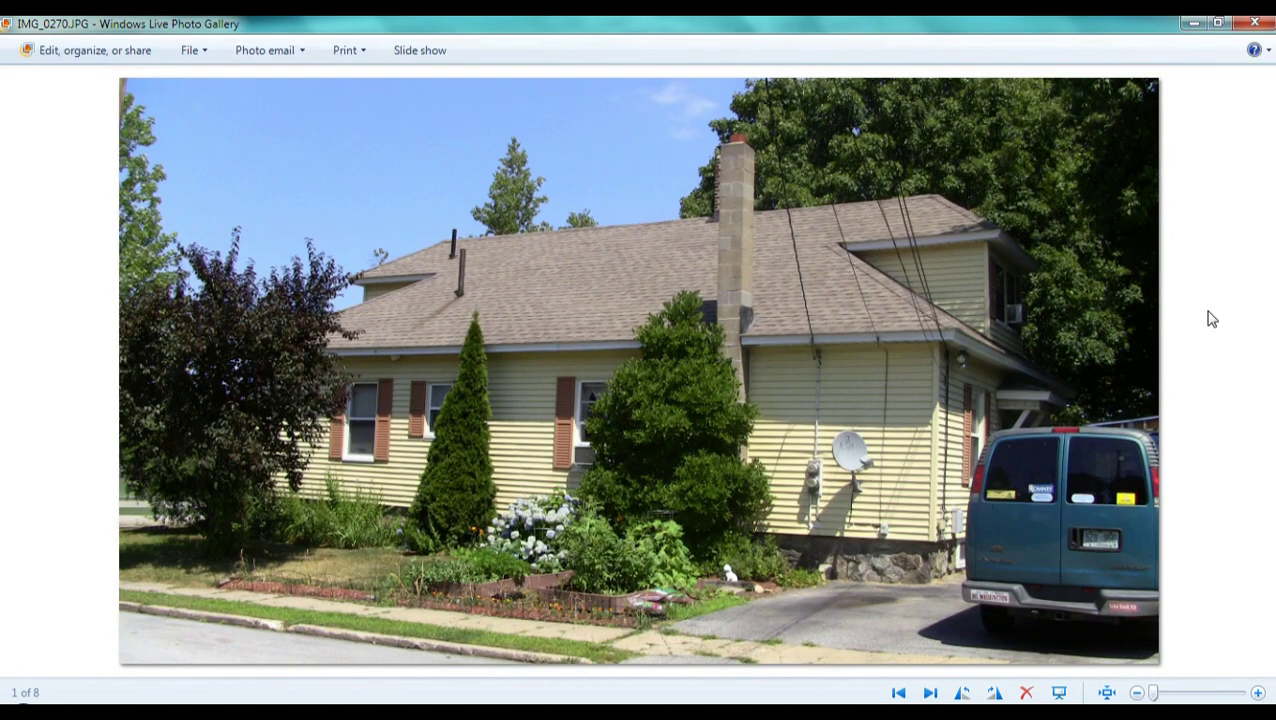
scroll(1211, 318, up, 2)
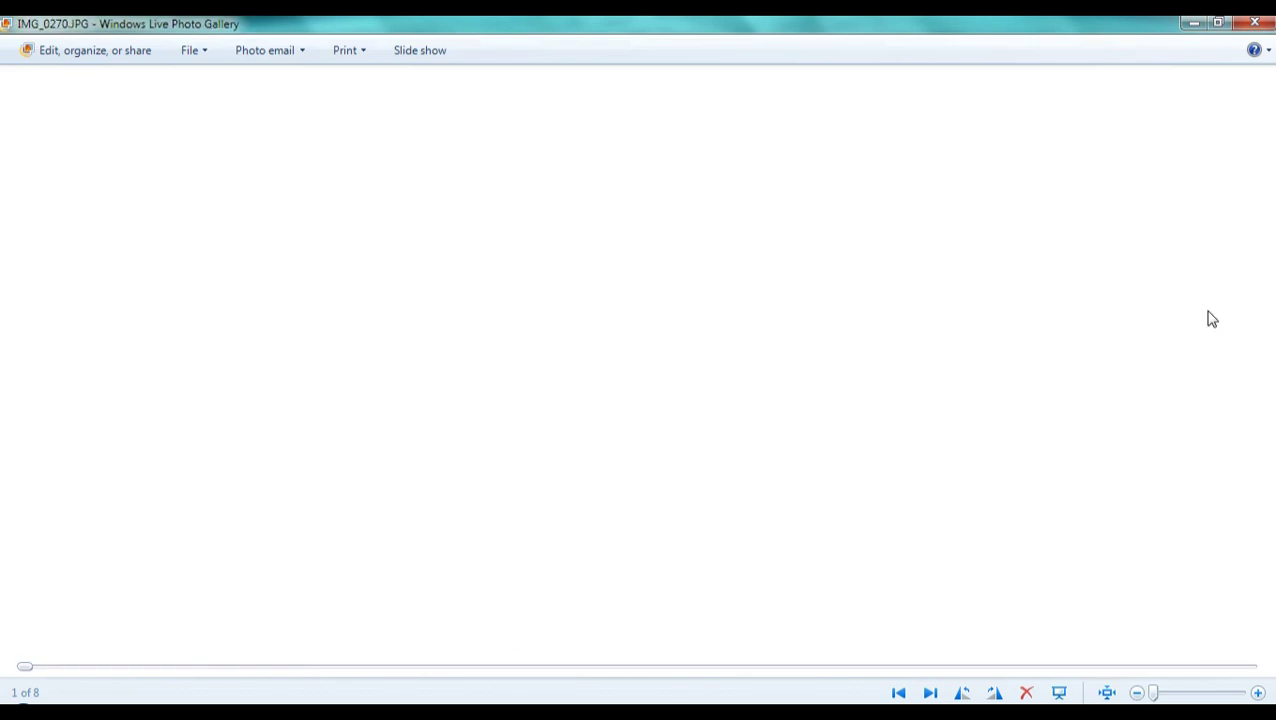
key(Left)
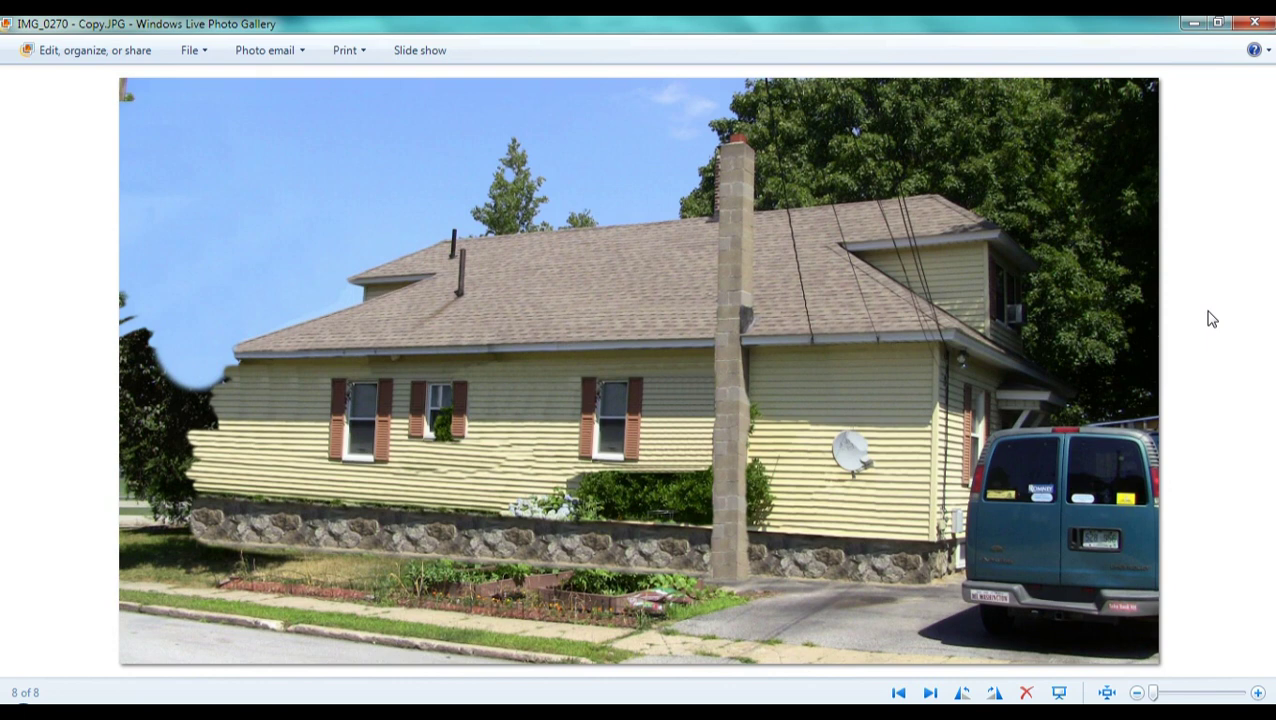
key(Right)
key(Left)
scroll(598, 370, up, 5)
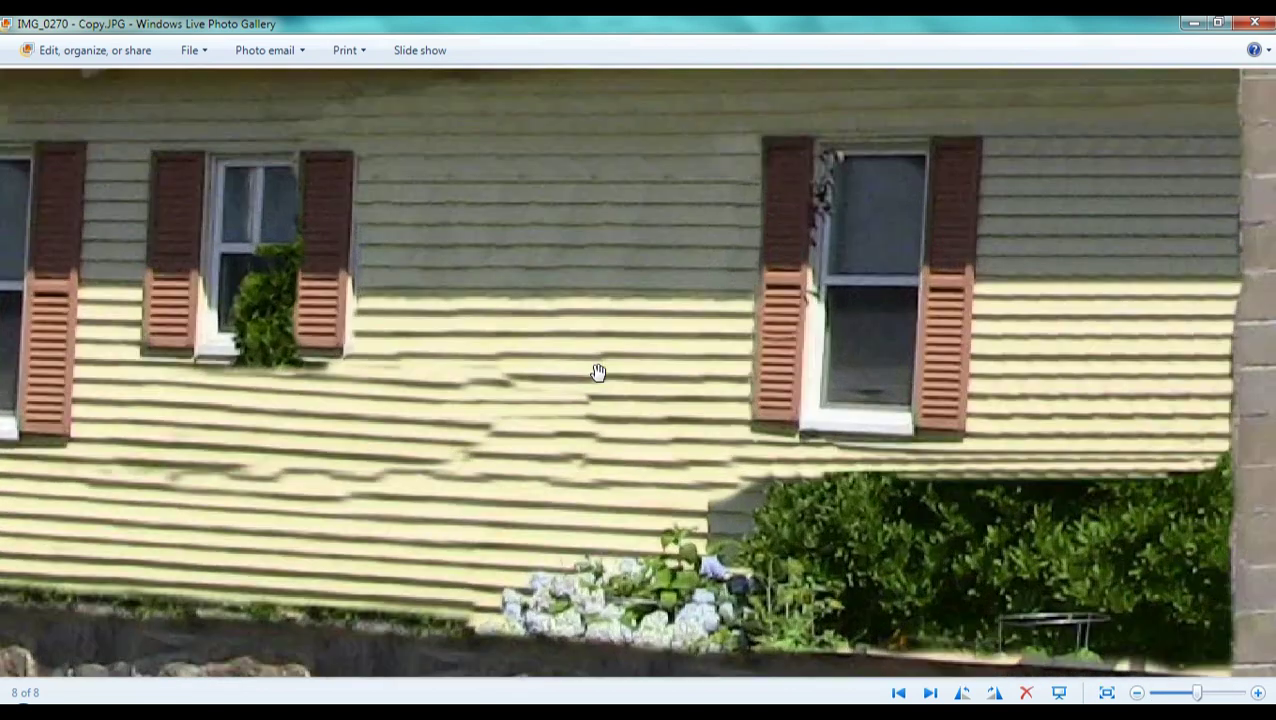
scroll(476, 444, down, 5)
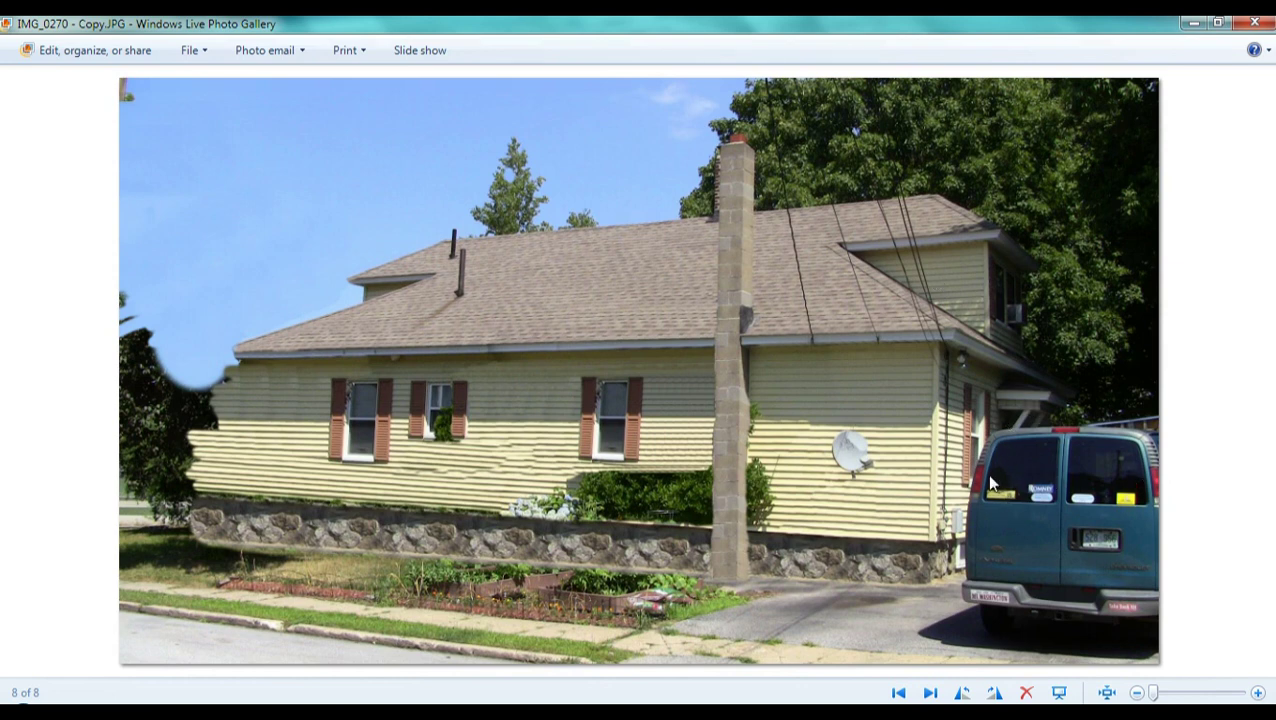
click(1193, 23)
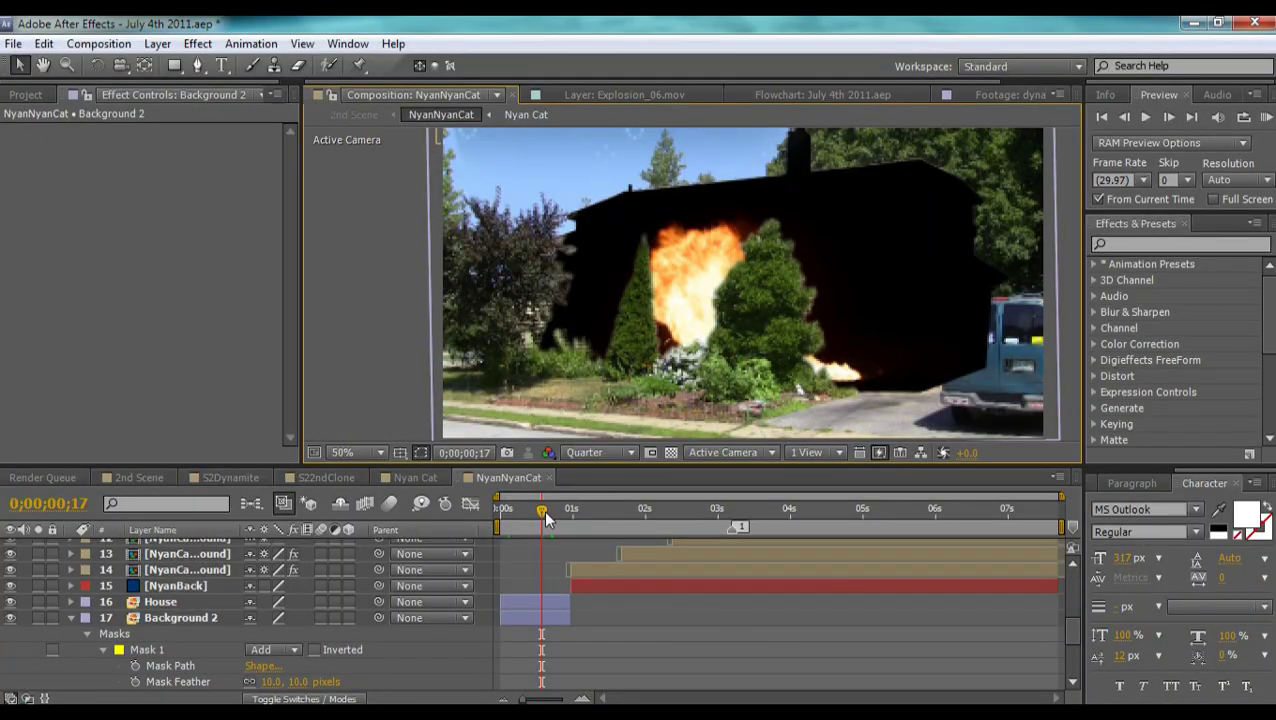
Step: Scrub to the blue Nyan Cat background and open the NyanCat Background precomp
drag(544, 509, 585, 513)
click(669, 572)
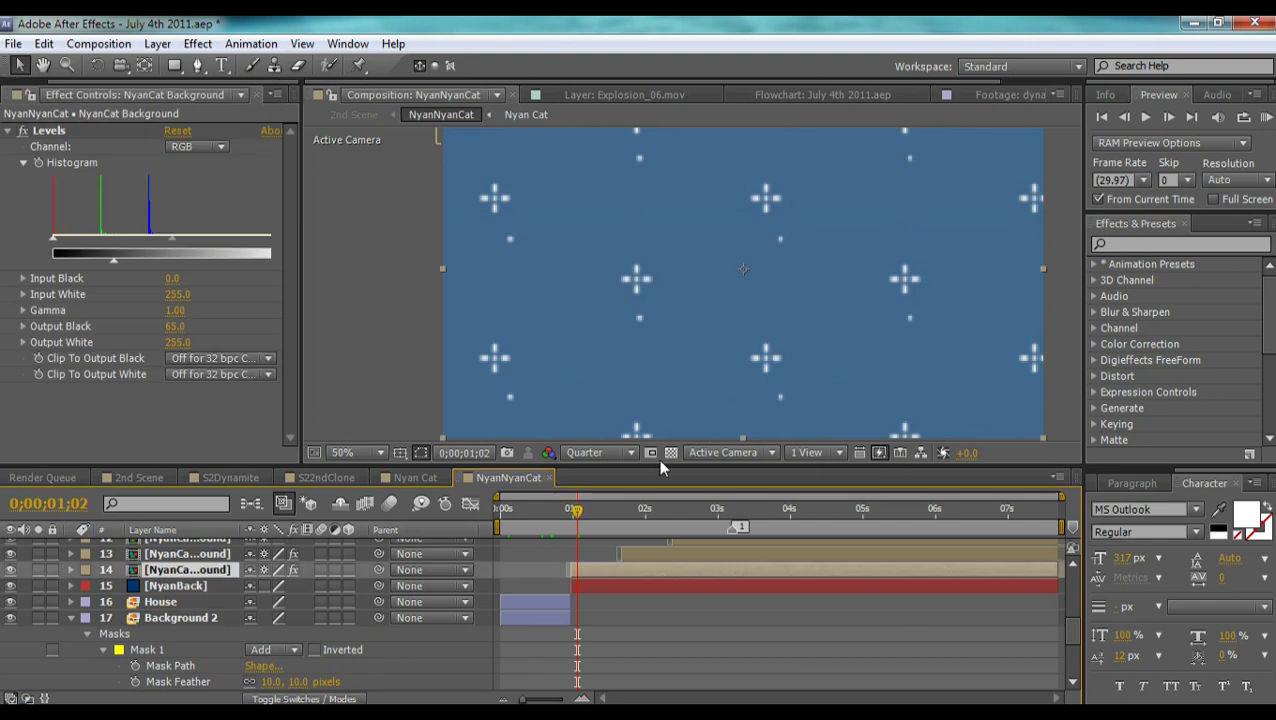
double_click(615, 582)
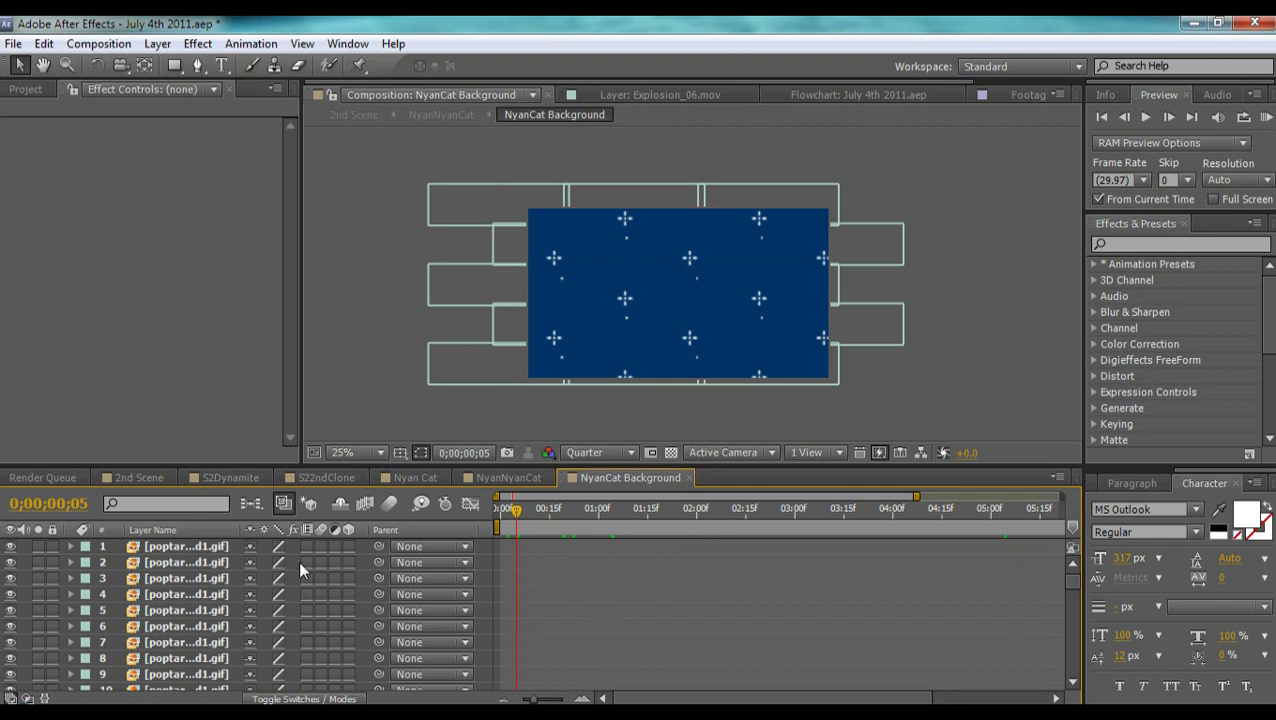
Step: Preview the first poptart1red1.gif layer in its Layer panel with View set to None, then restore the mask view
double_click(185, 548)
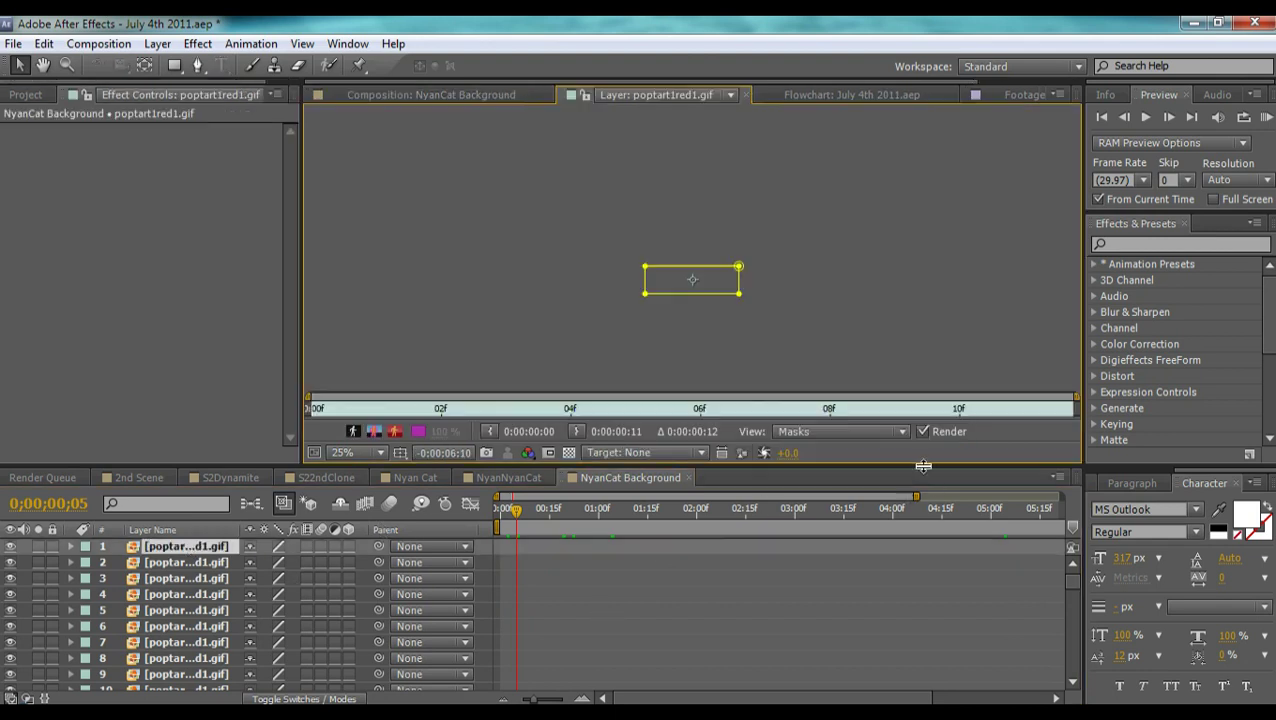
click(866, 434)
click(855, 453)
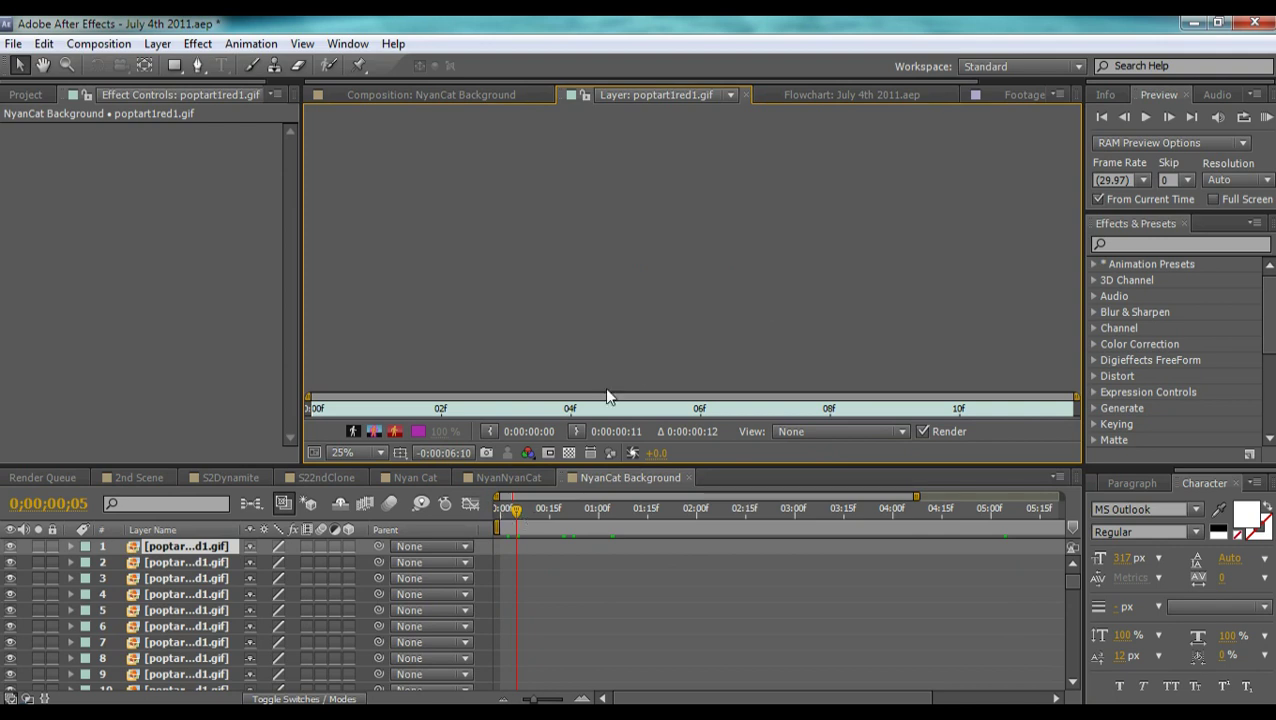
drag(338, 410, 644, 409)
key(space)
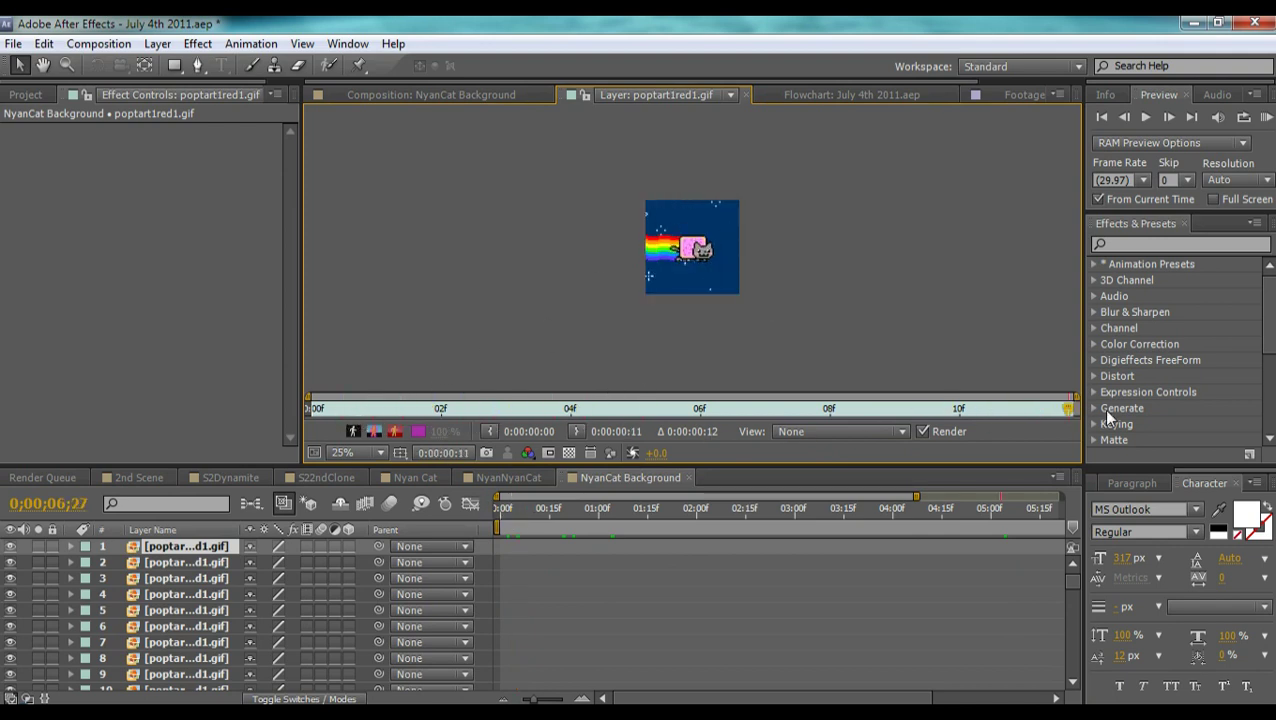
click(318, 404)
scroll(725, 298, up, 2)
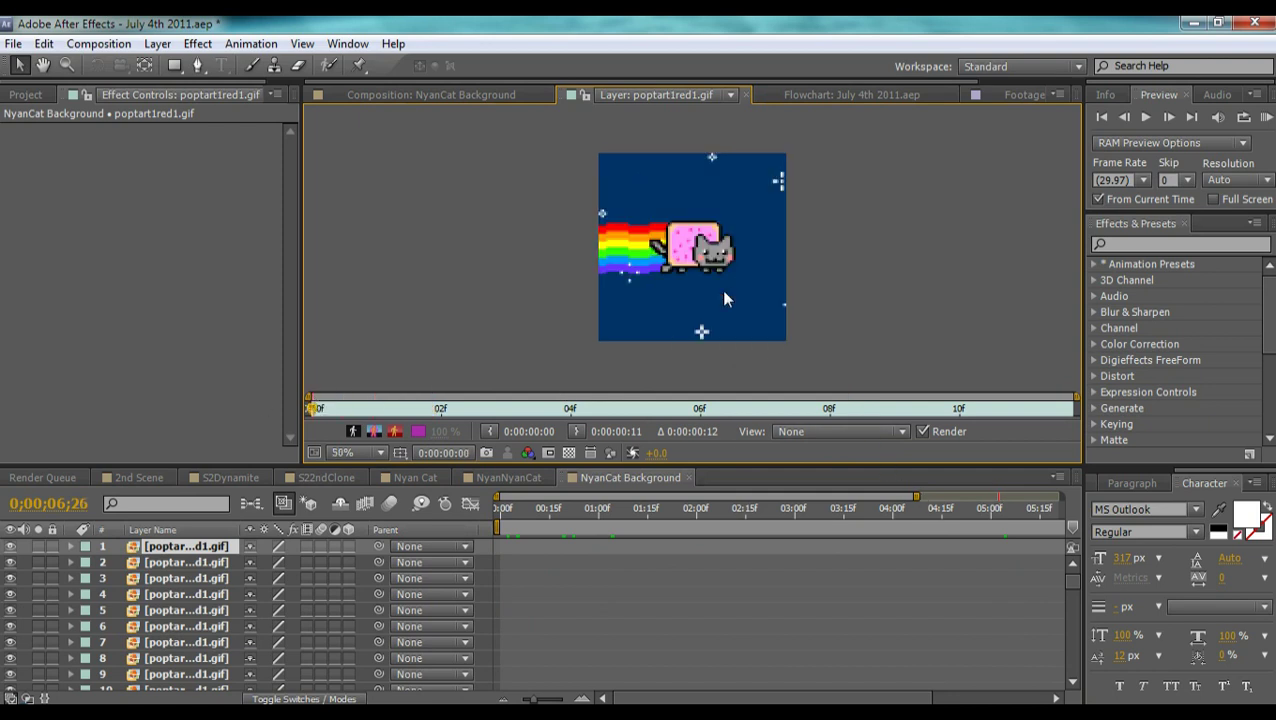
click(850, 432)
click(816, 509)
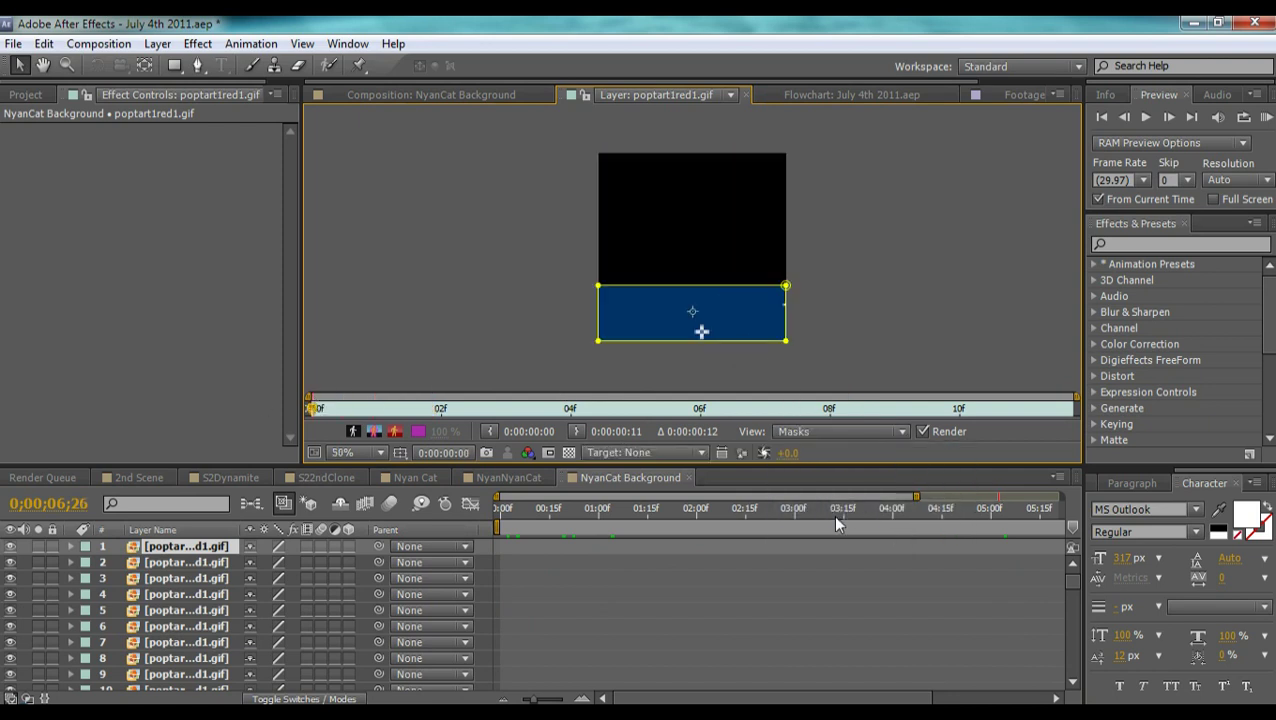
Step: Return to the NyanCat Background composition, scroll its 135 GIF layers, and scrub to an early frame
click(483, 96)
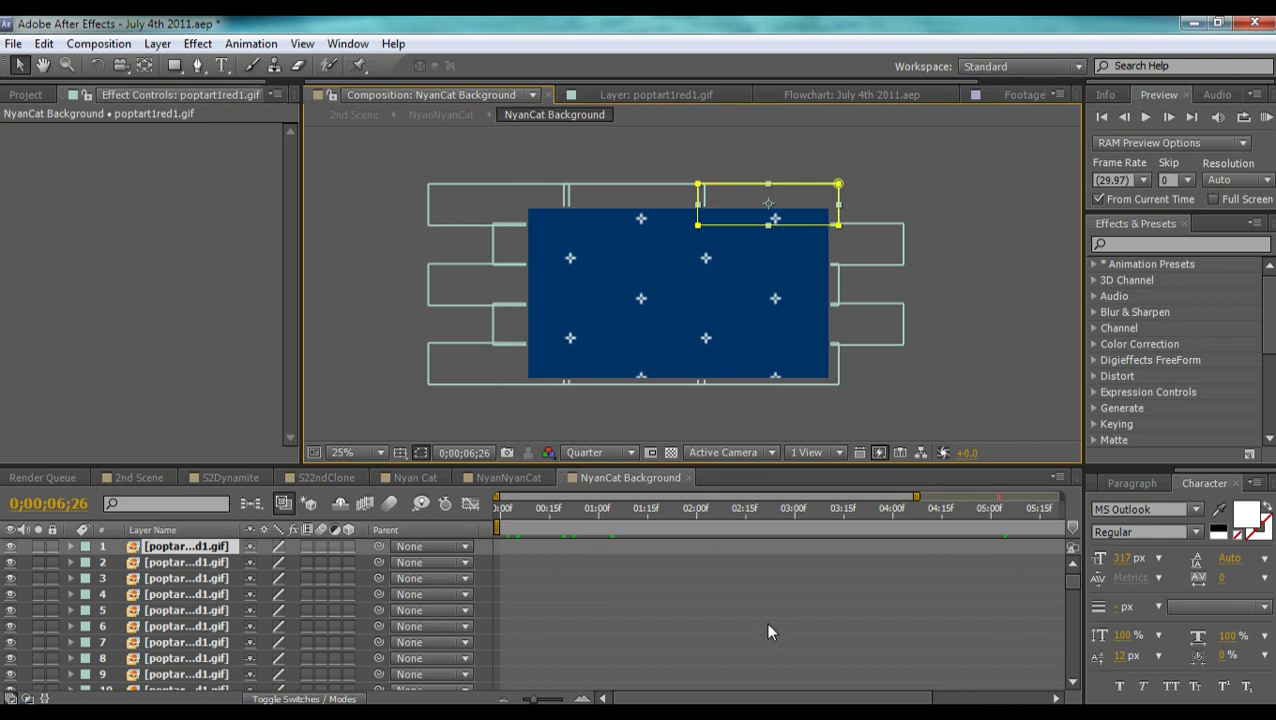
scroll(773, 621, down, 5)
scroll(980, 665, down, 20)
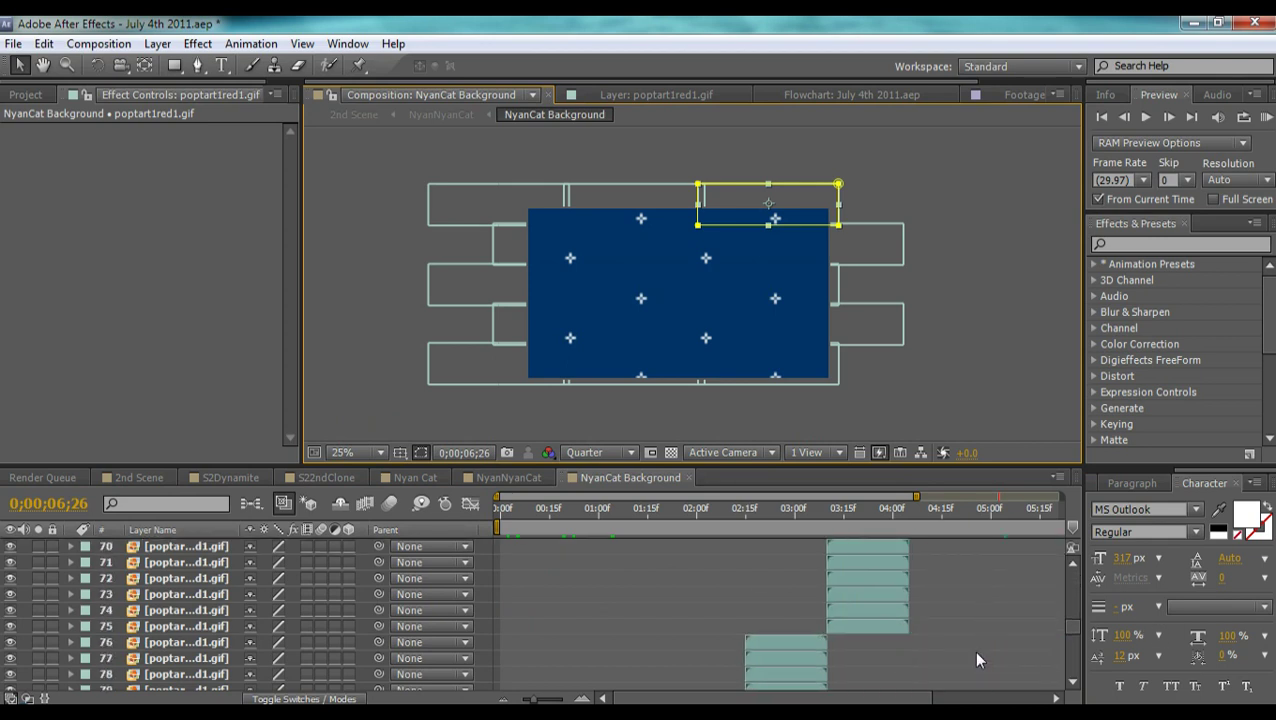
scroll(800, 610, down, 8)
drag(520, 508, 556, 529)
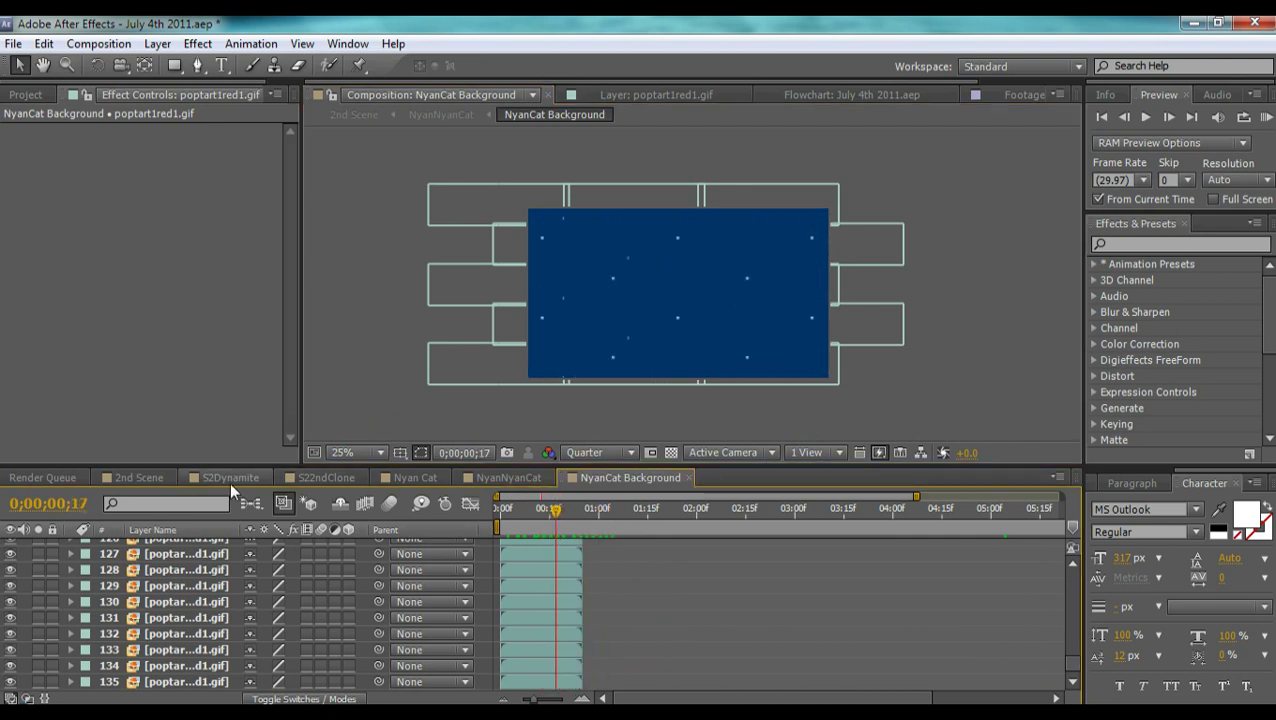
Step: Return to the NyanNyanCat composition and scrub through the space transition
click(421, 477)
click(508, 477)
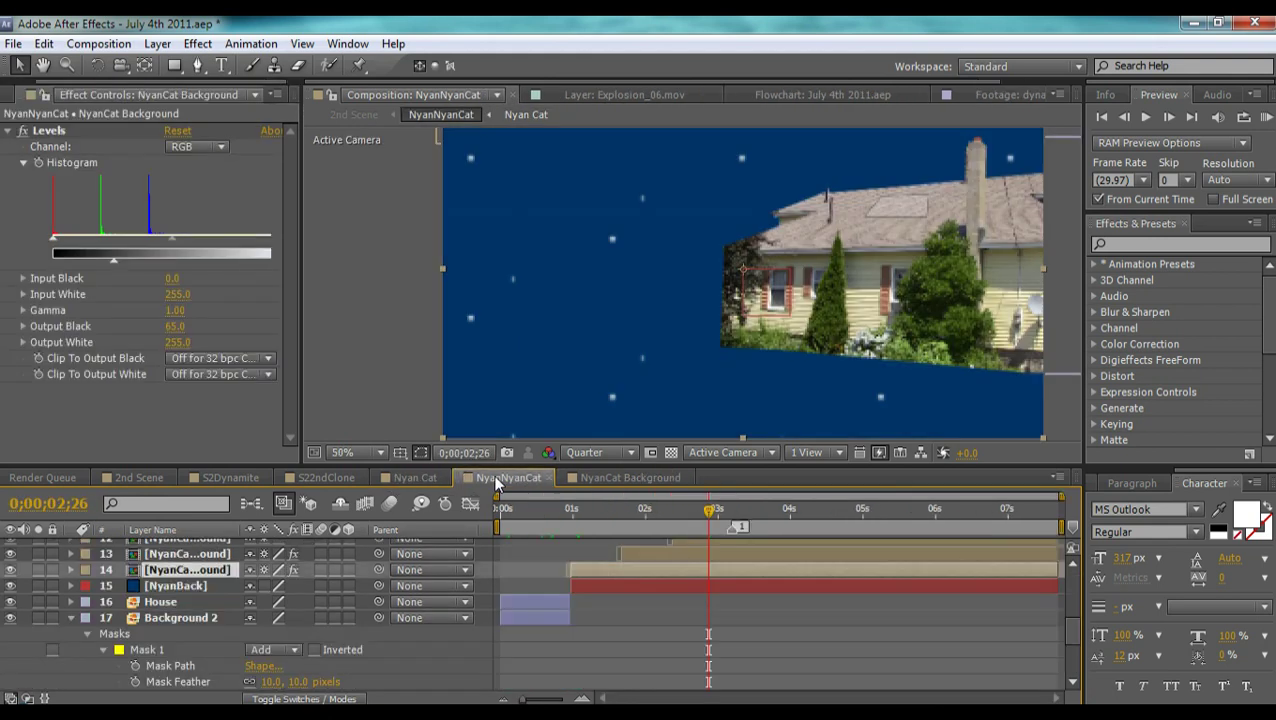
drag(706, 510, 633, 514)
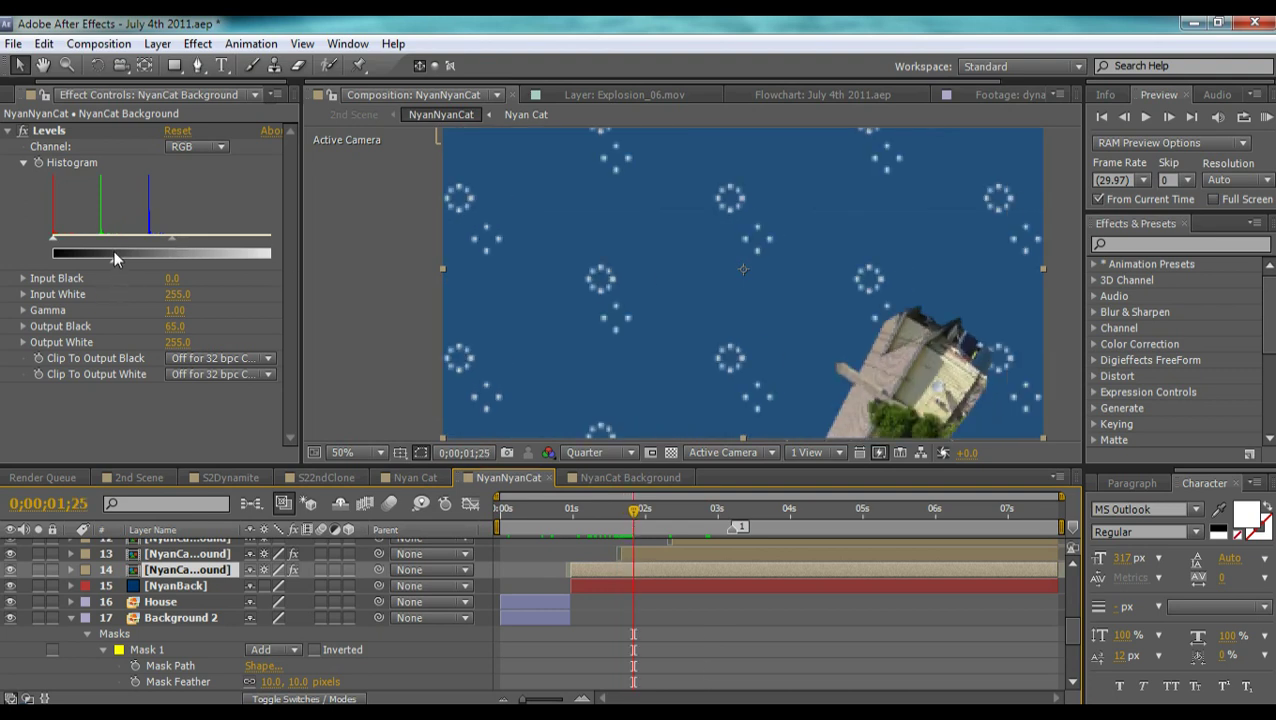
Step: Try Levels Output Black and Gamma on both NyanCat Background layers, then scrub forward to the house flying in
drag(115, 263, 55, 265)
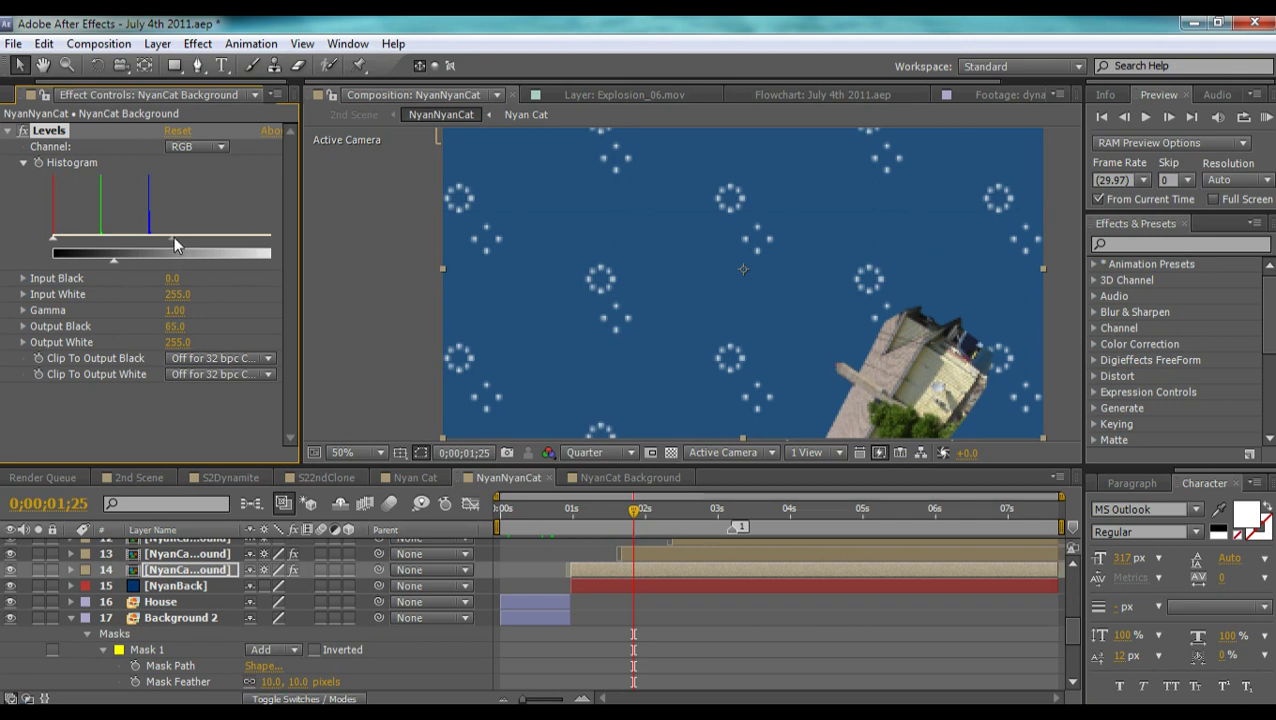
drag(175, 245, 201, 245)
click(643, 553)
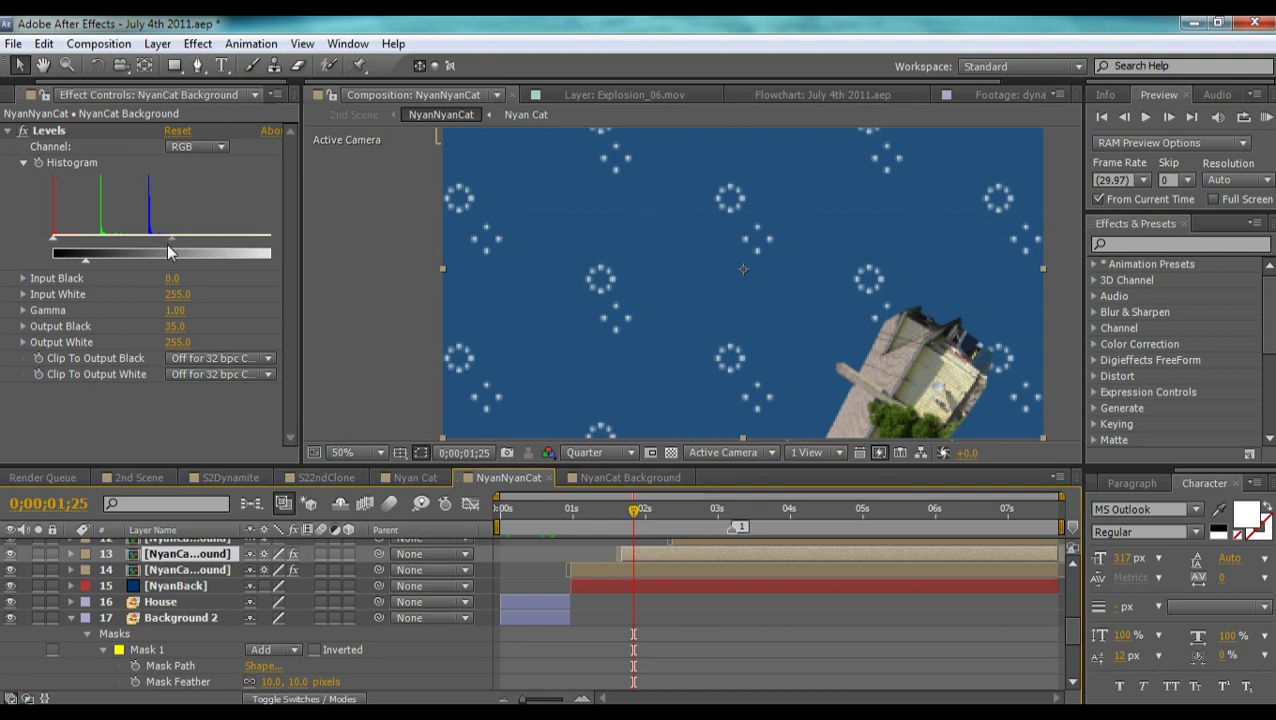
mouse_move(172, 240)
mouse_down()
mouse_move(236, 245)
mouse_move(160, 245)
mouse_up()
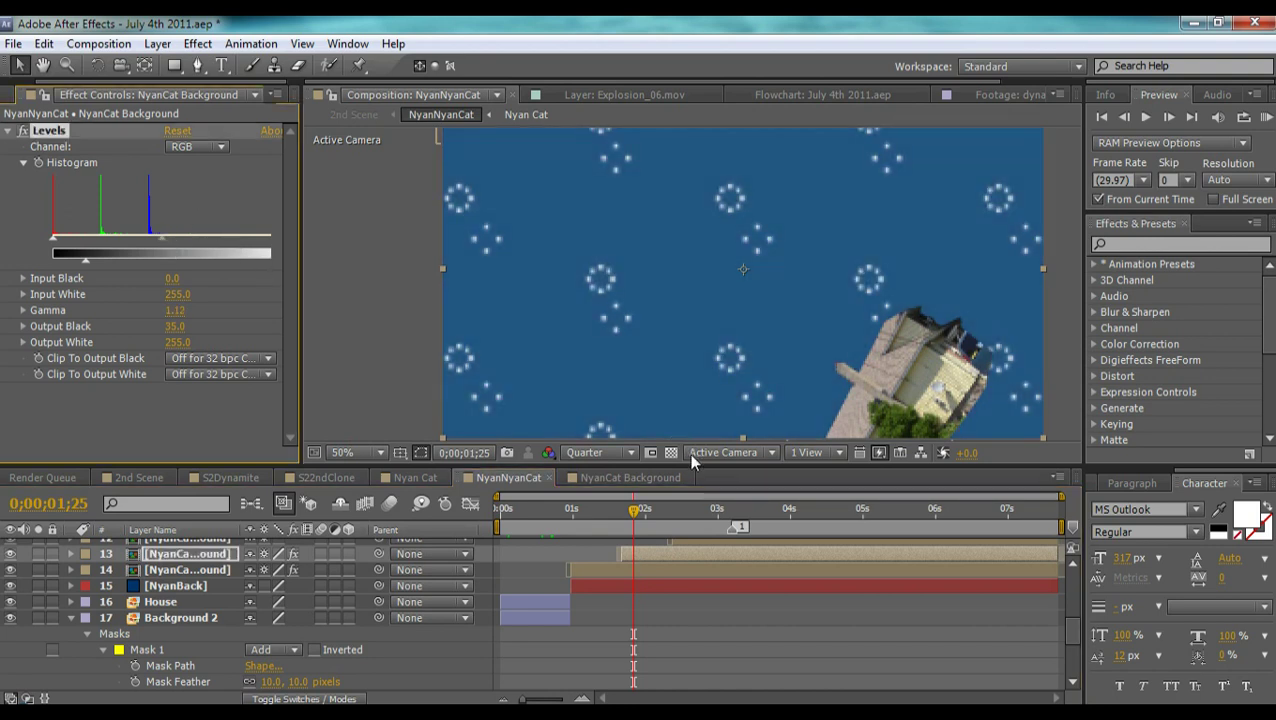
drag(634, 510, 722, 527)
scroll(758, 195, up, 2)
scroll(738, 220, down, 2)
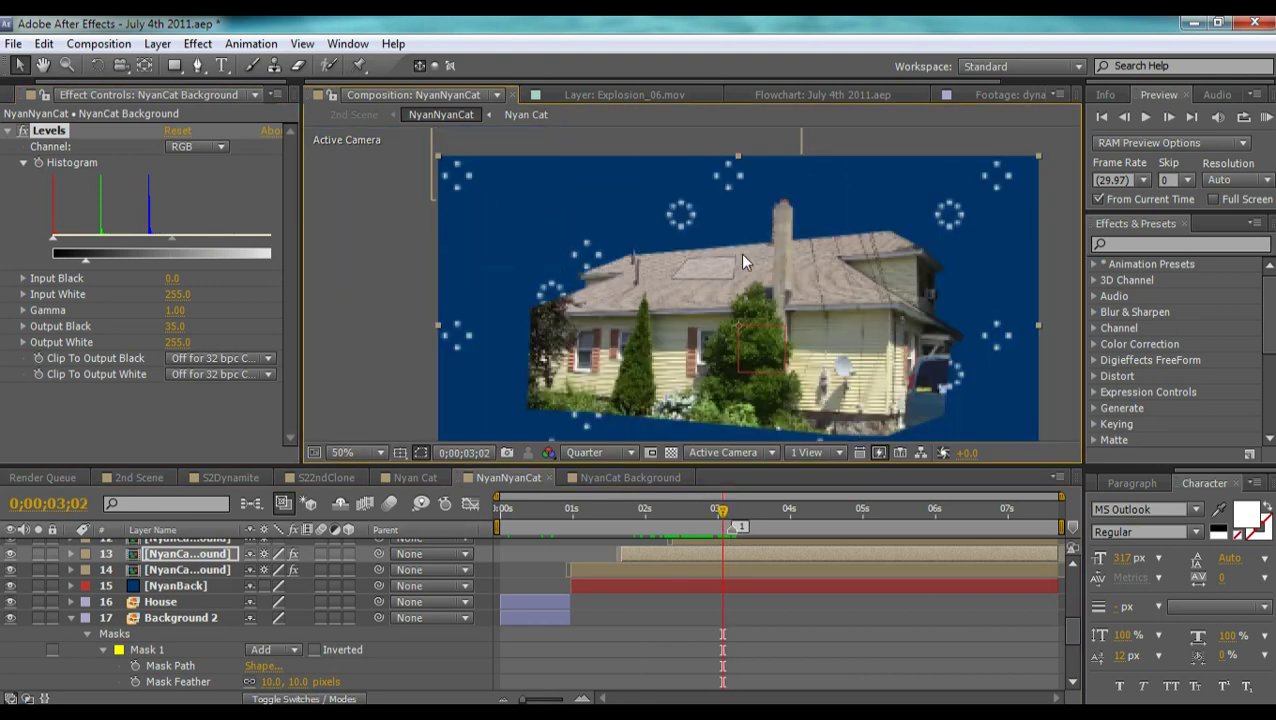
scroll(815, 658, up, 8)
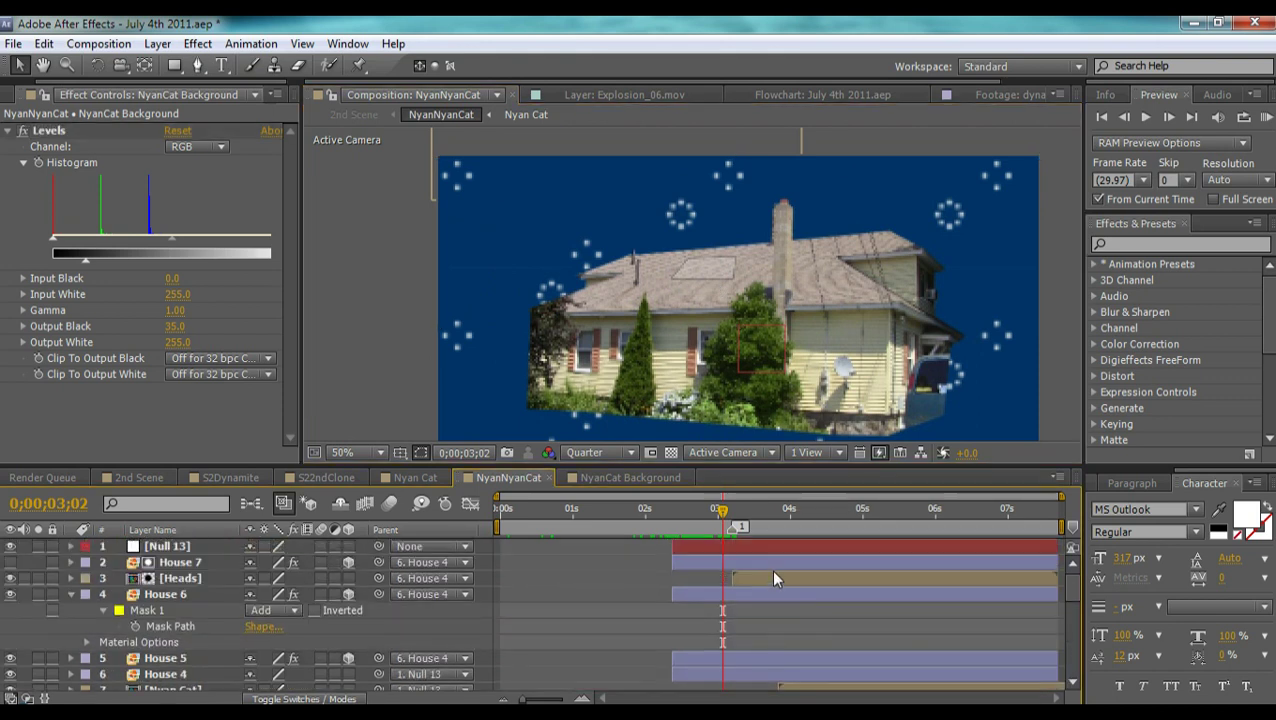
click(761, 561)
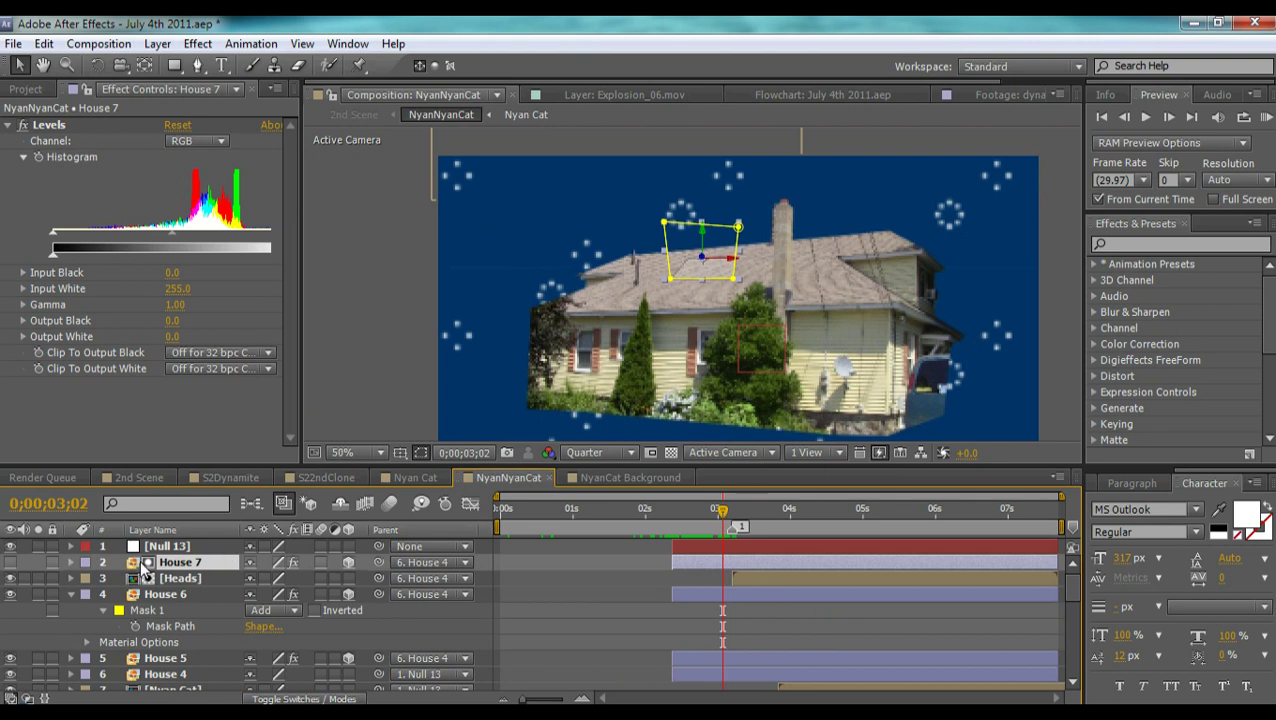
drag(723, 268, 758, 226)
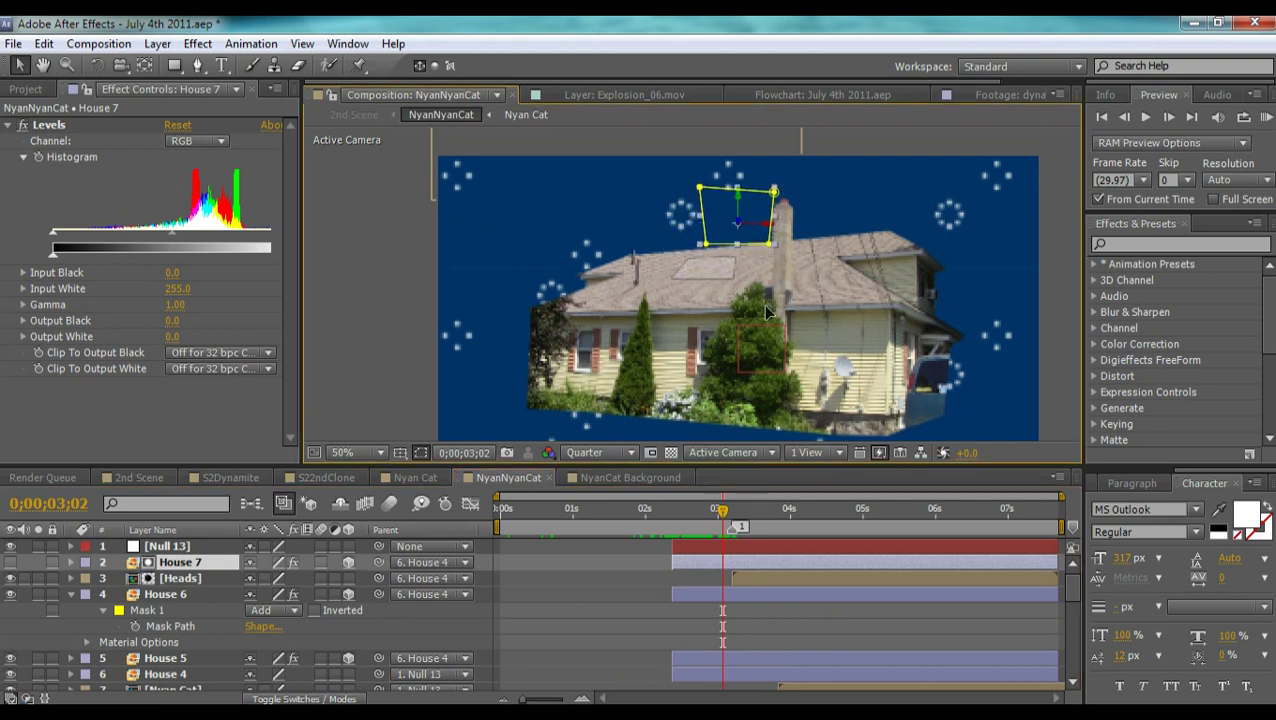
click(735, 594)
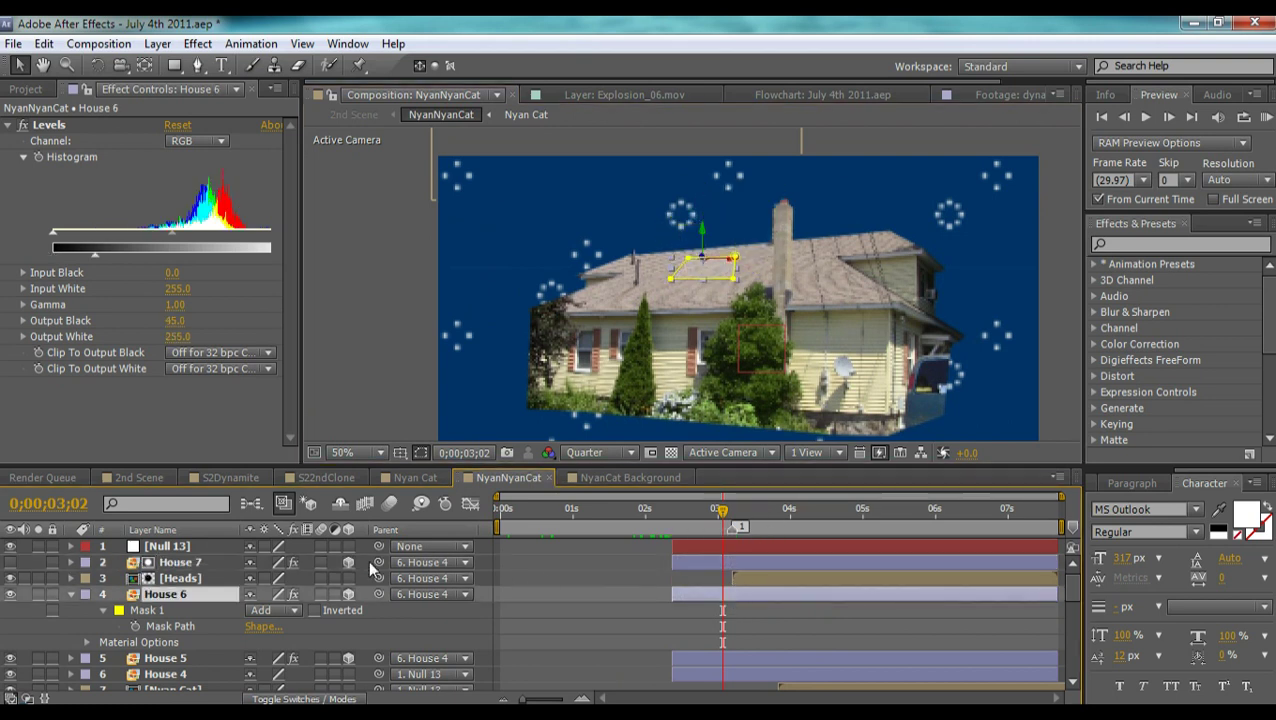
drag(703, 240, 717, 100)
key(ctrl+z)
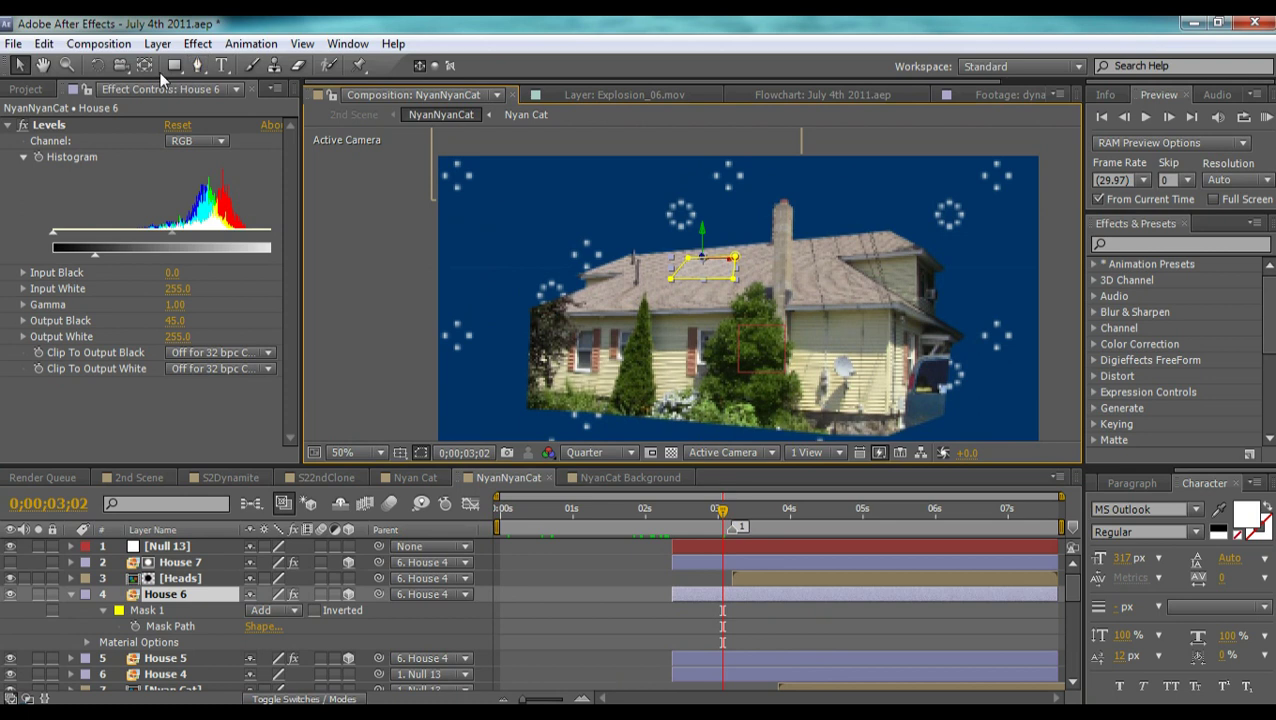
key(r)
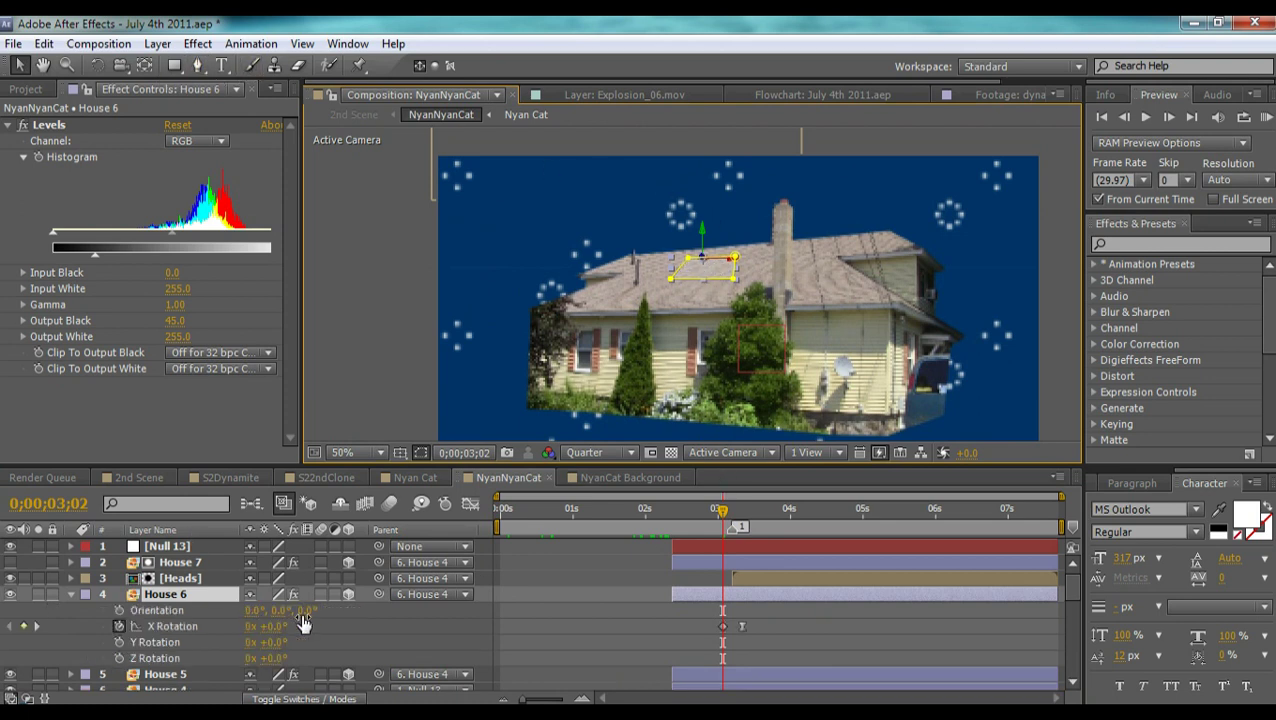
click(97, 65)
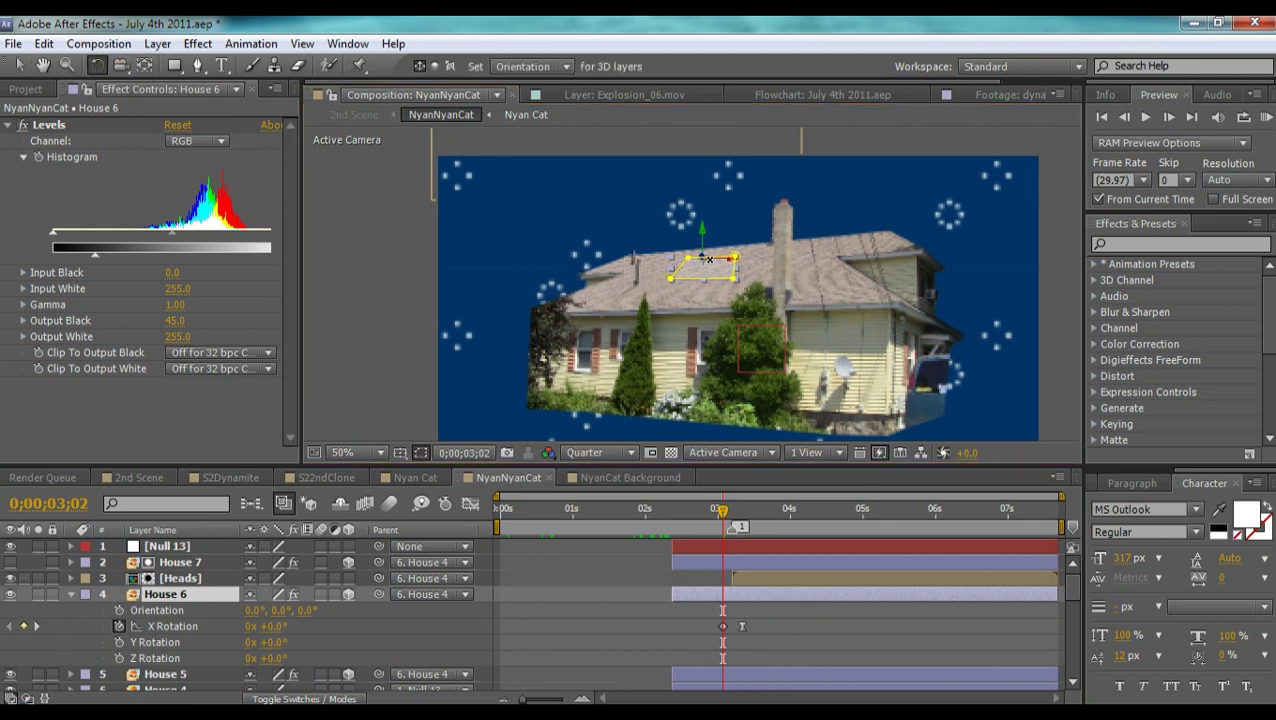
drag(713, 271, 707, 245)
key(ctrl+z)
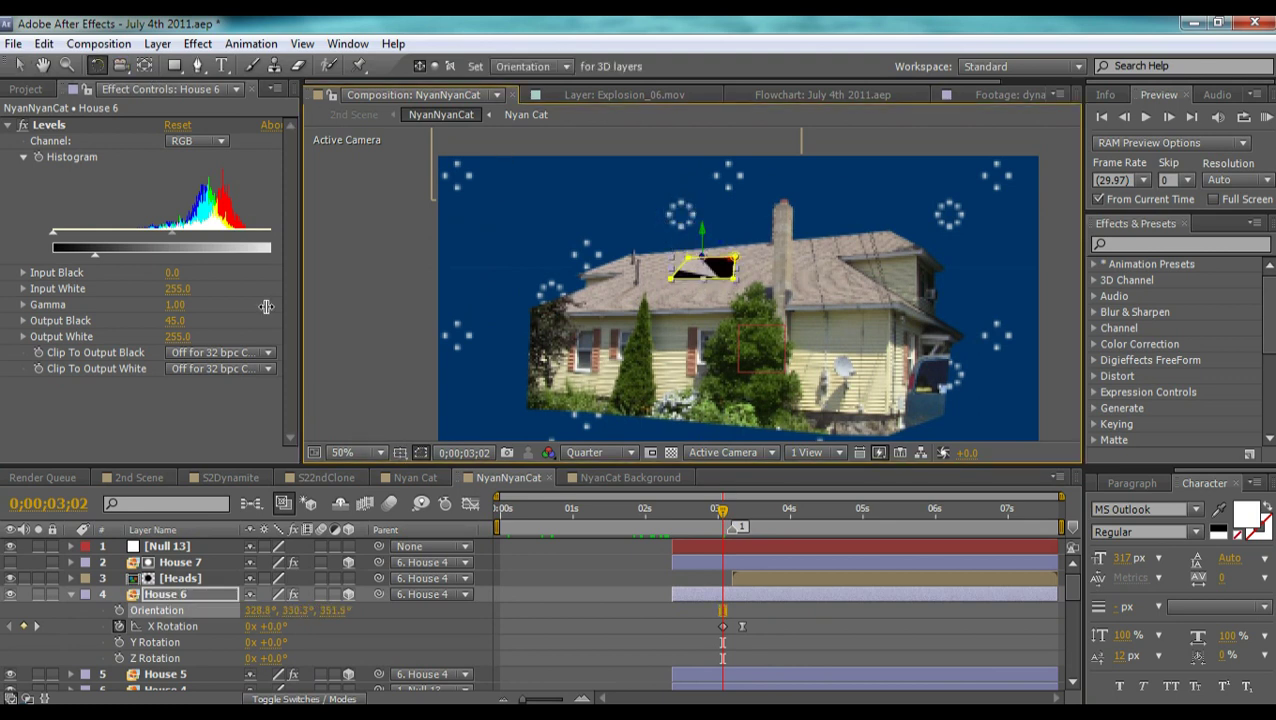
Step: Collapse House 6, solo and unsolo House 5, then move forward to about 0;00;03;14
click(70, 594)
click(213, 608)
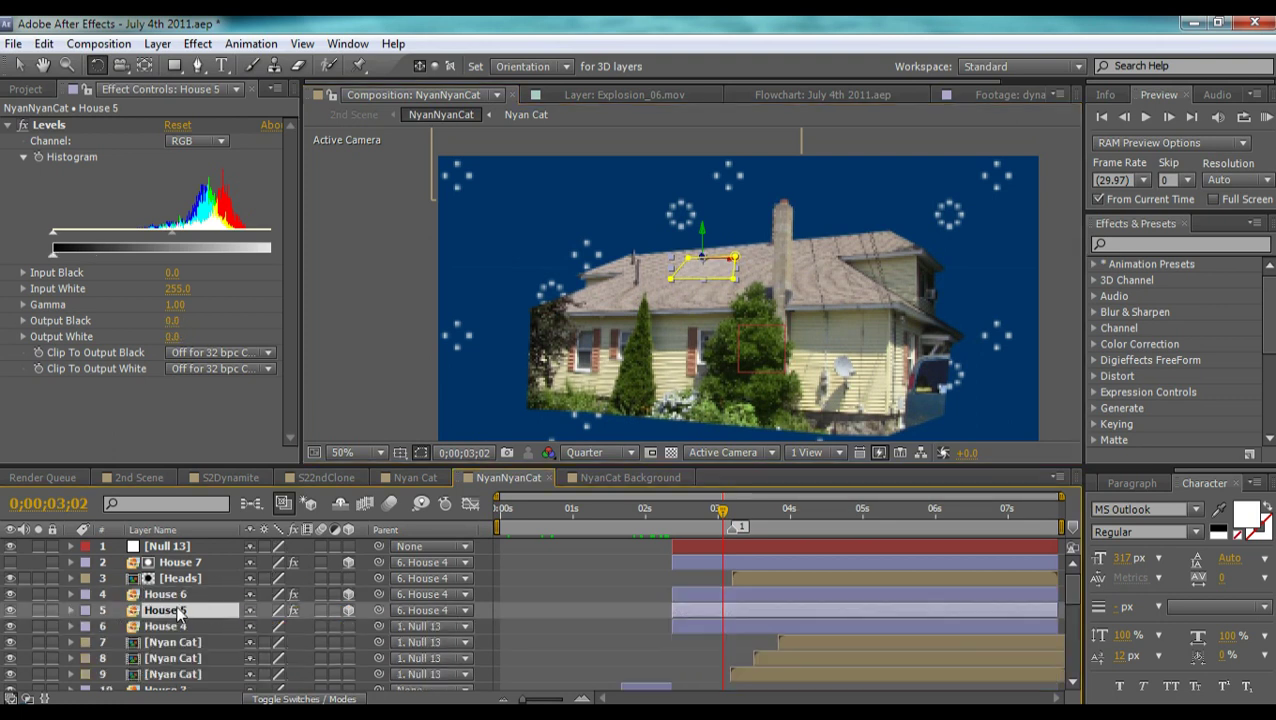
click(192, 627)
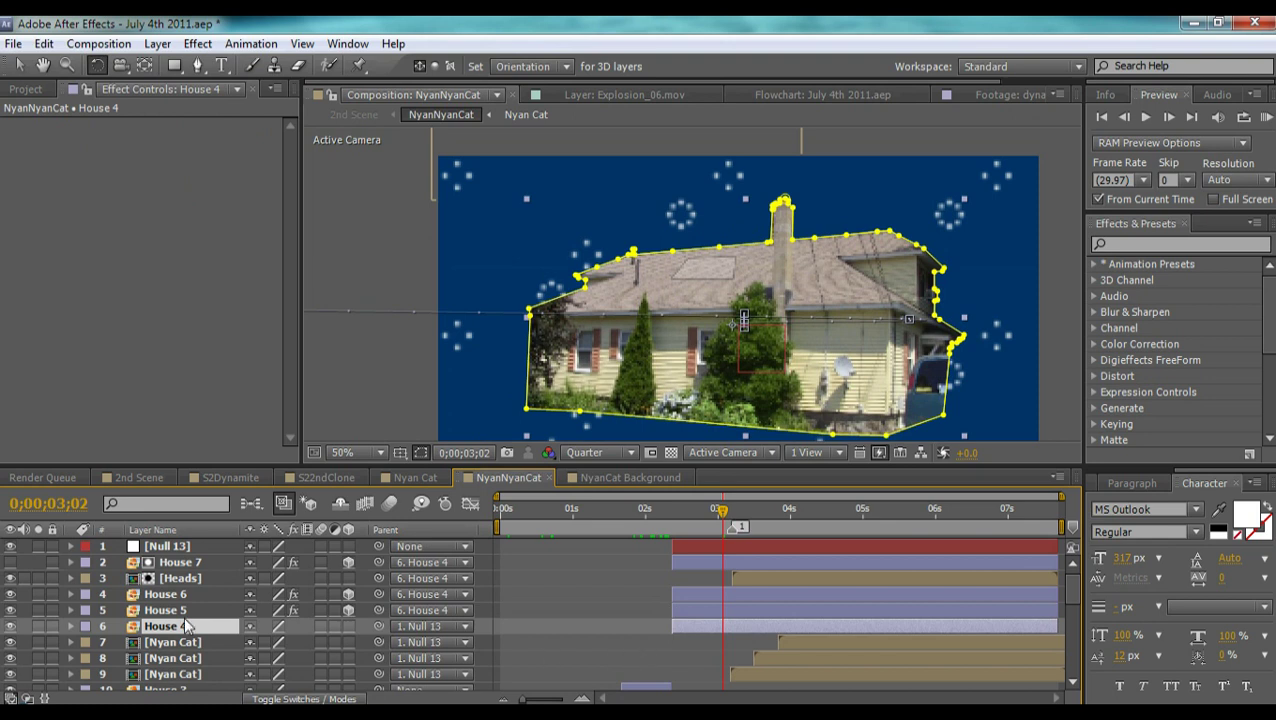
key(ctrl+Up)
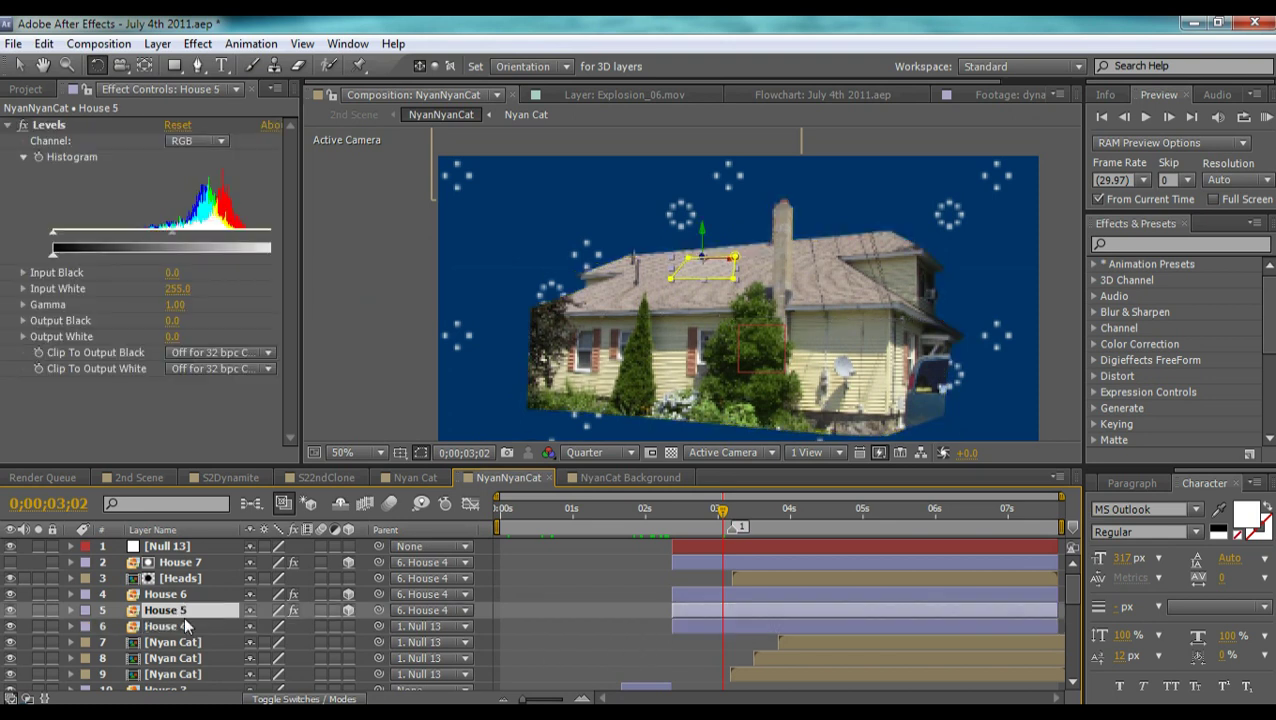
click(37, 609)
click(37, 609)
click(643, 548)
drag(724, 514, 768, 522)
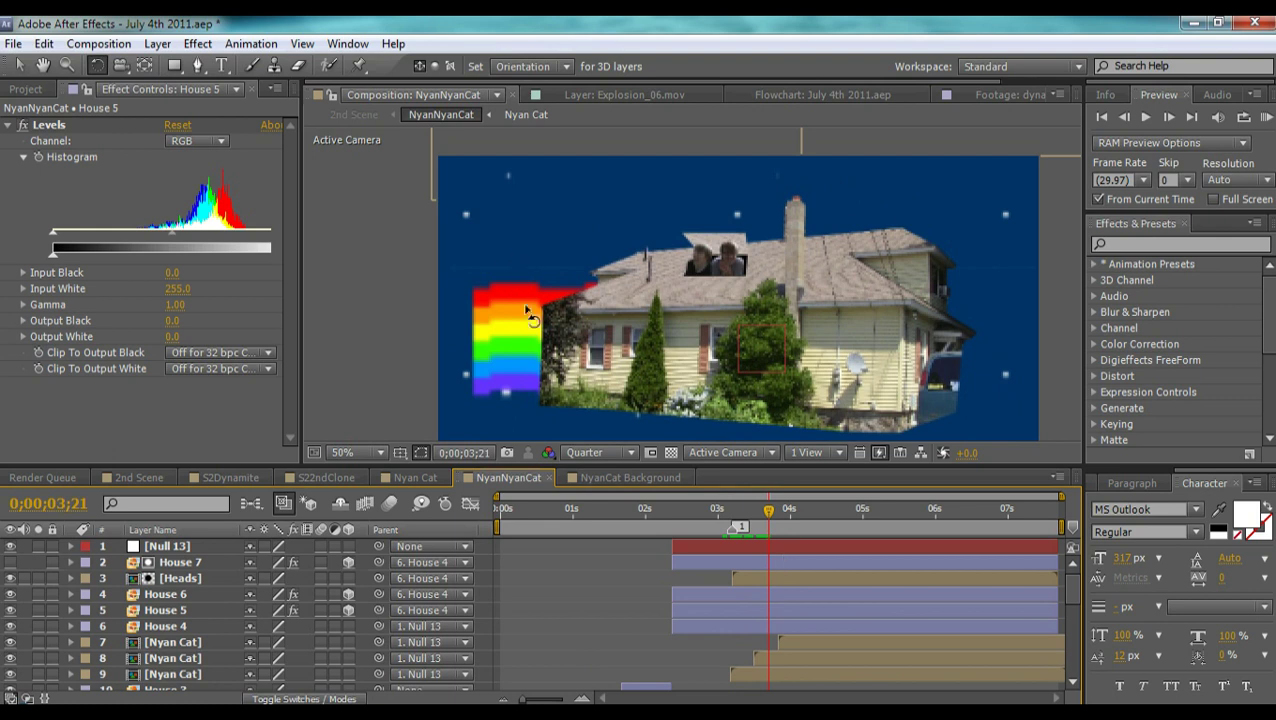
Step: Look at the Explosion_06.mov, dynamite footage and flowchart views, then return to NyanNyanCat
click(615, 97)
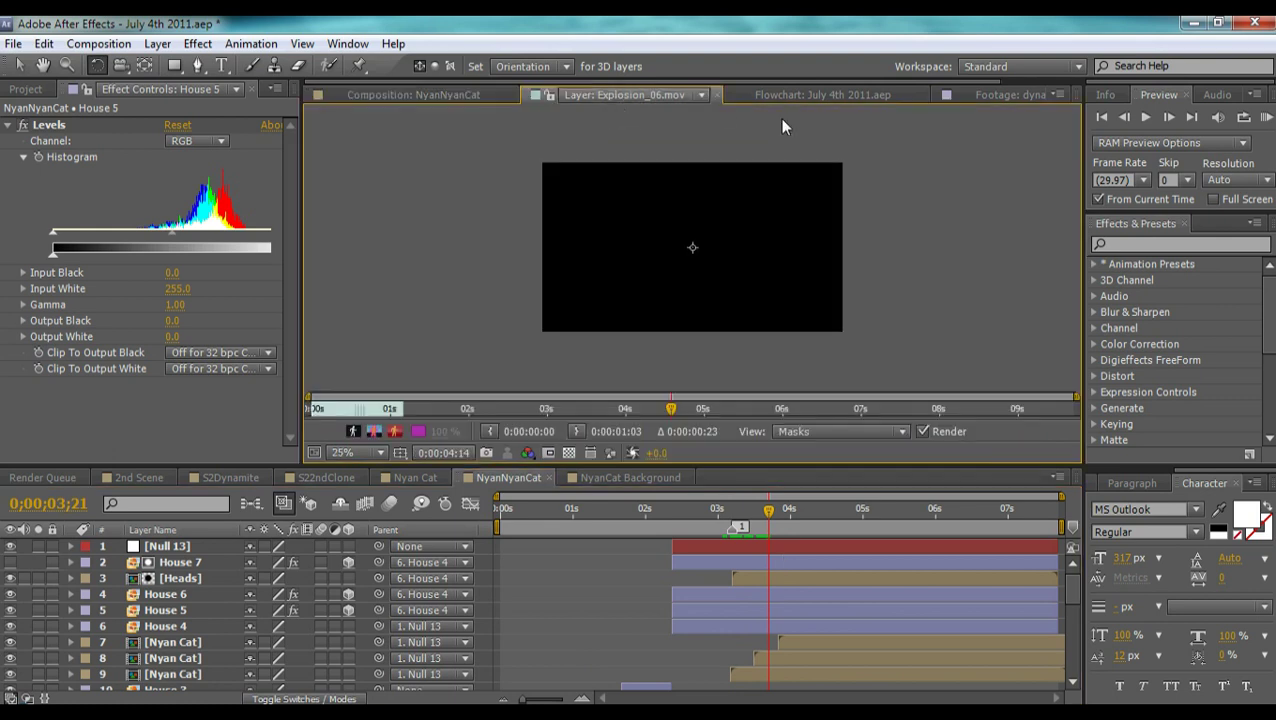
click(993, 93)
click(713, 92)
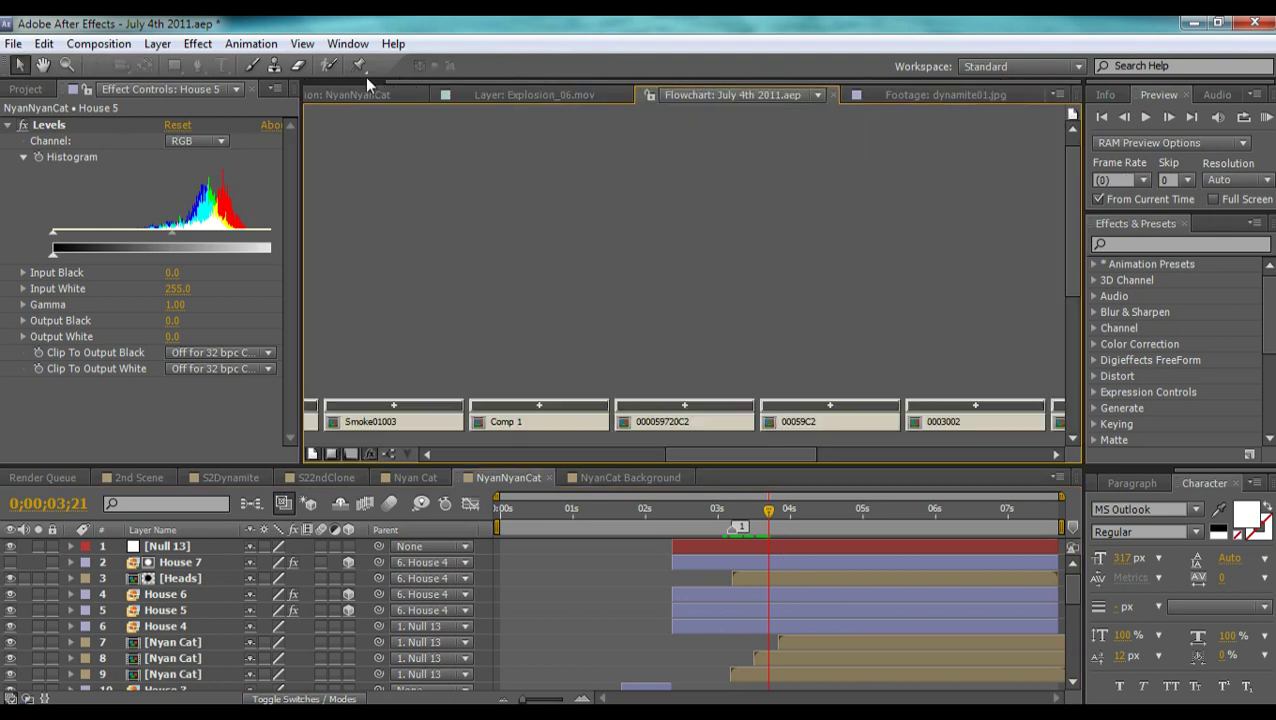
click(398, 95)
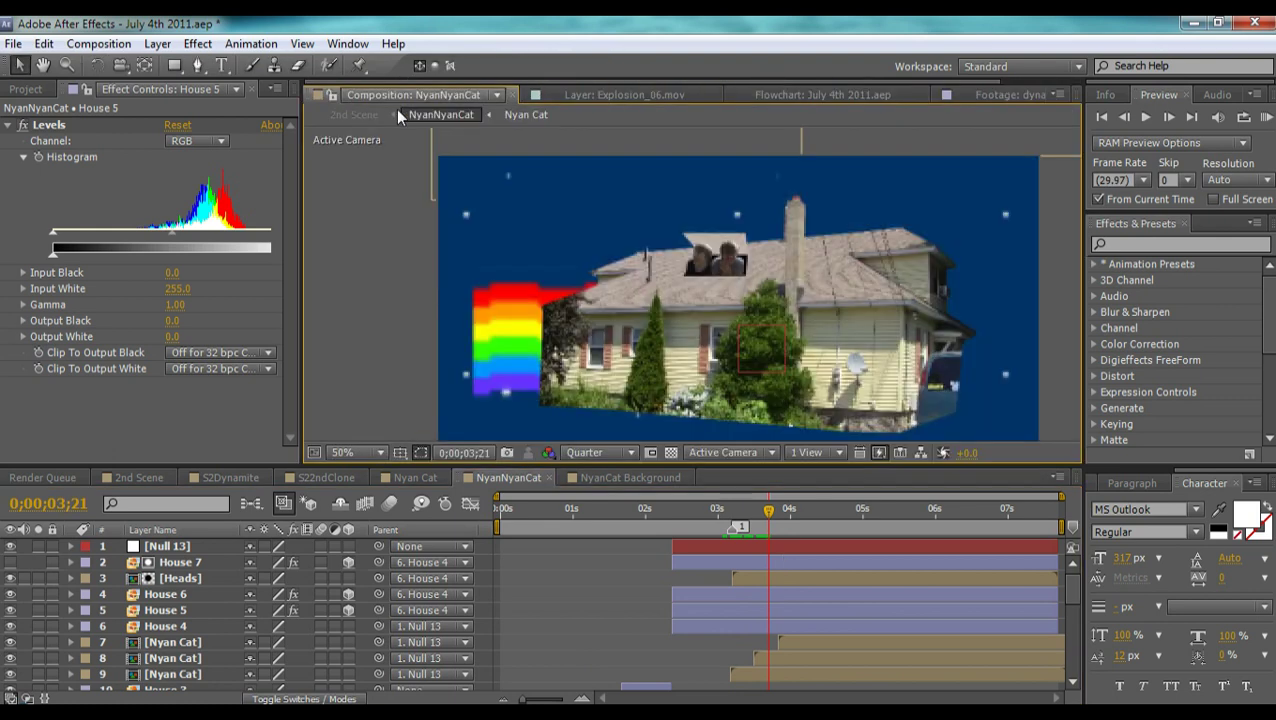
Step: Step through frames 0;00;03;09–0;00;03;25 to the rainbow trail, then open NyanCat Background
click(775, 511)
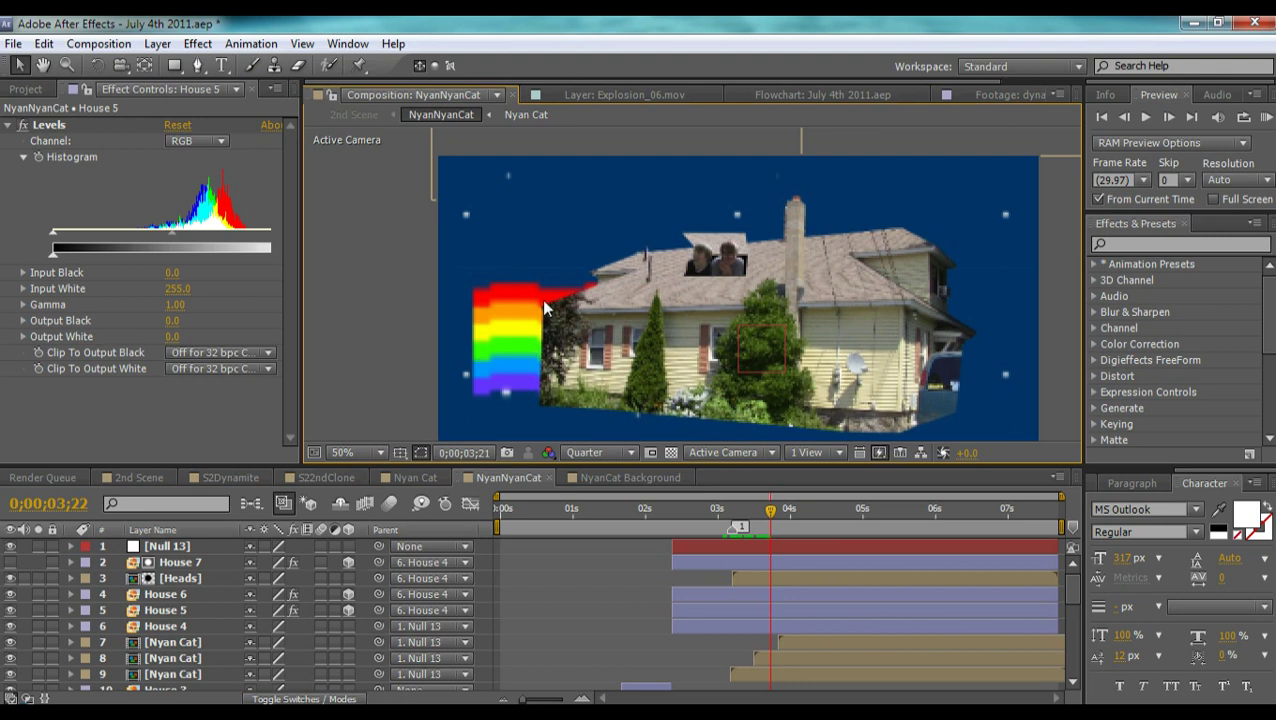
key(Page_Down)
key(Page_Down)
key(Page_Down)
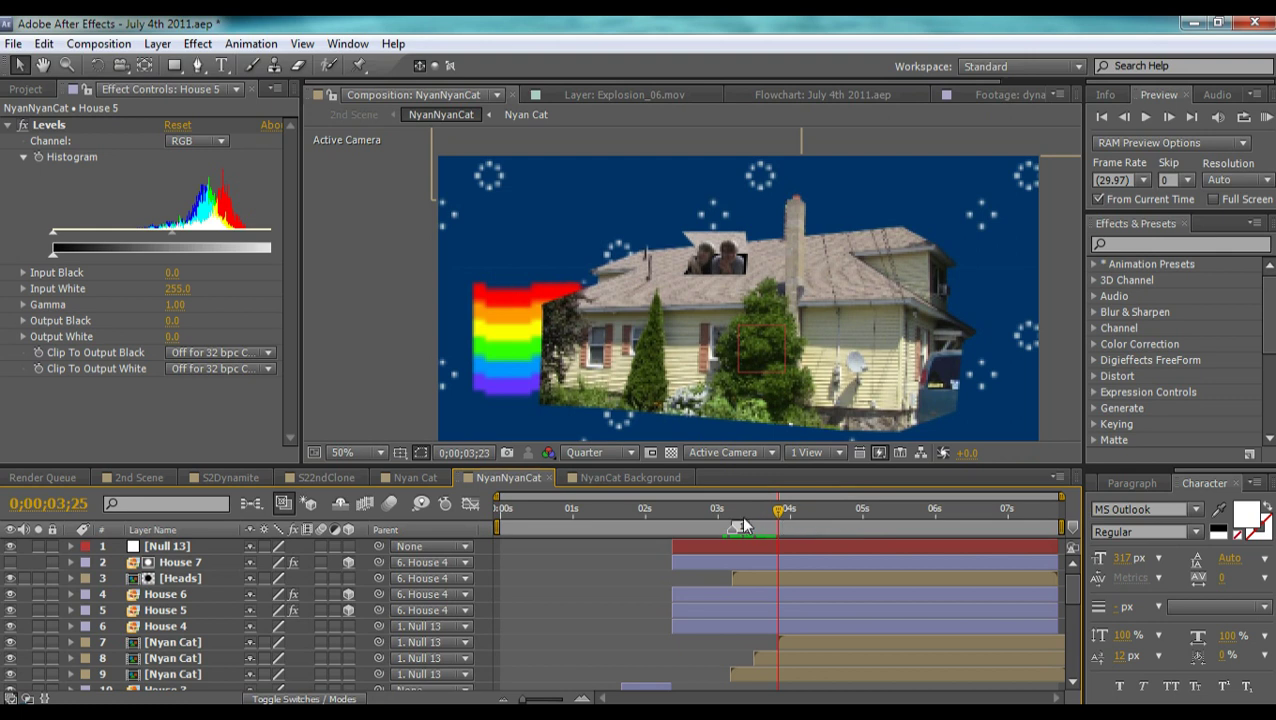
mouse_move(752, 515)
mouse_down()
mouse_move(736, 518)
mouse_move(778, 509)
mouse_move(744, 517)
mouse_up()
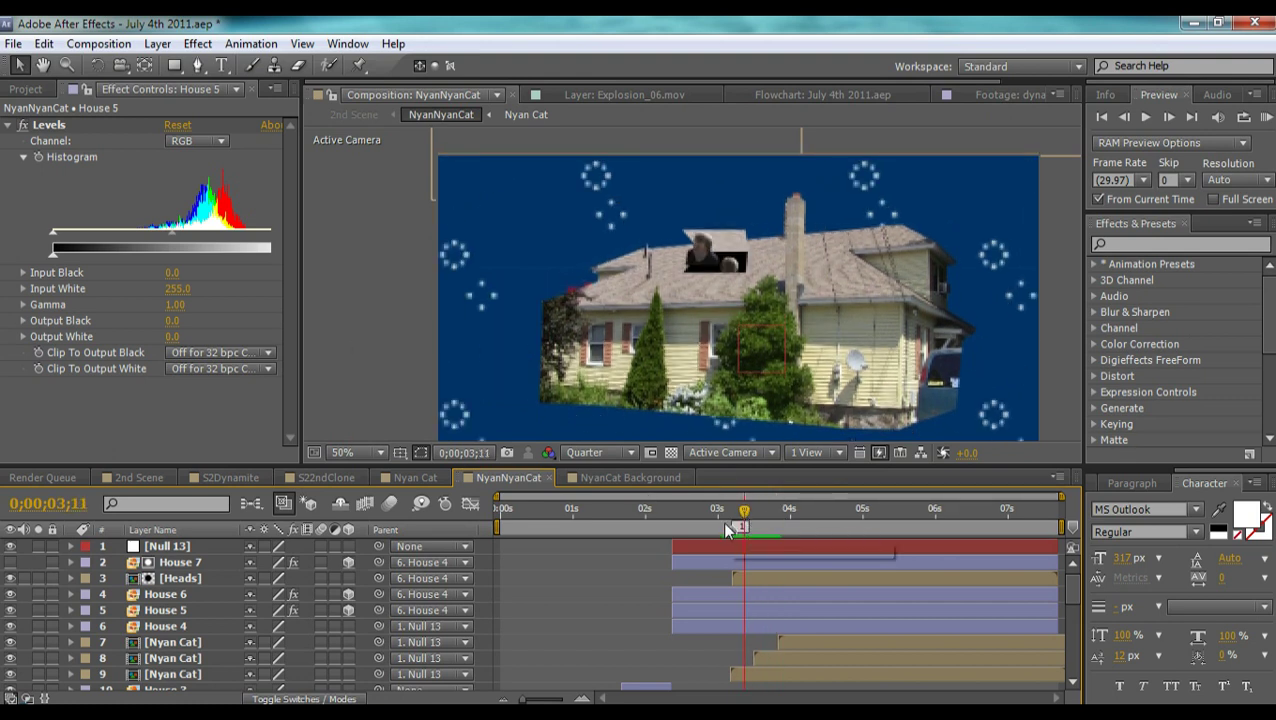
mouse_move(746, 518)
mouse_down()
mouse_move(757, 518)
mouse_move(739, 526)
mouse_move(757, 535)
mouse_up()
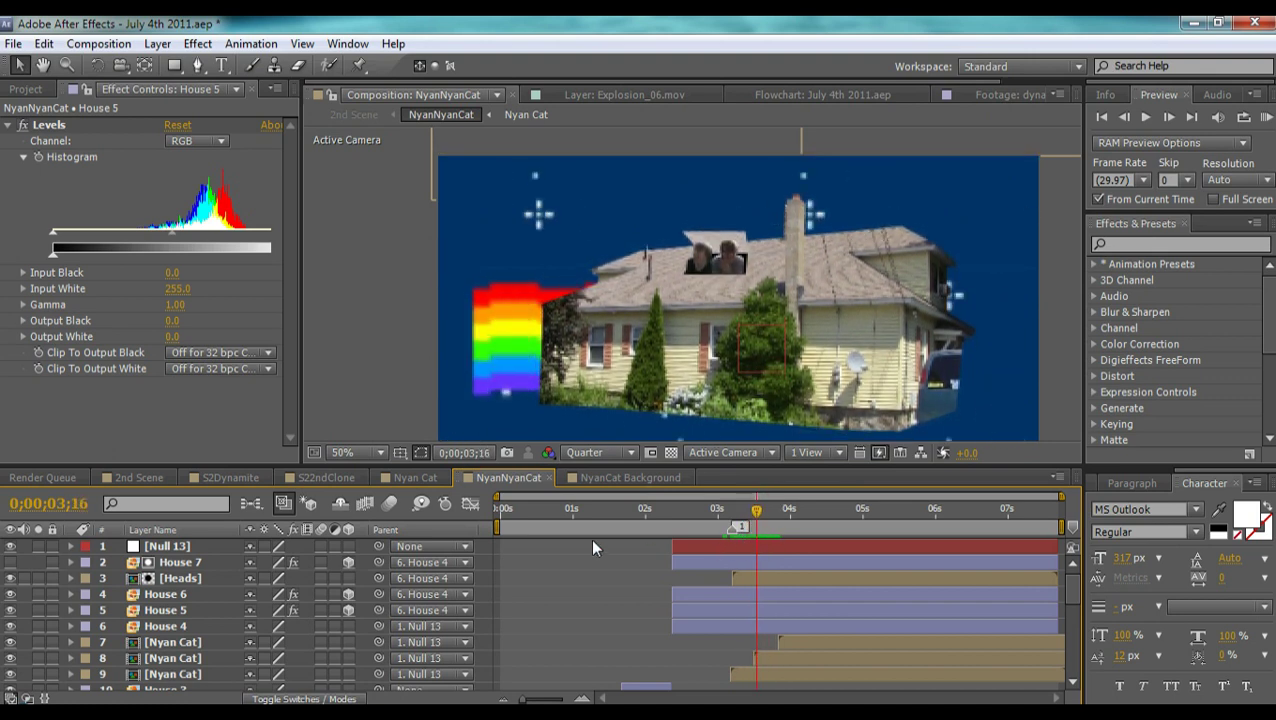
click(630, 477)
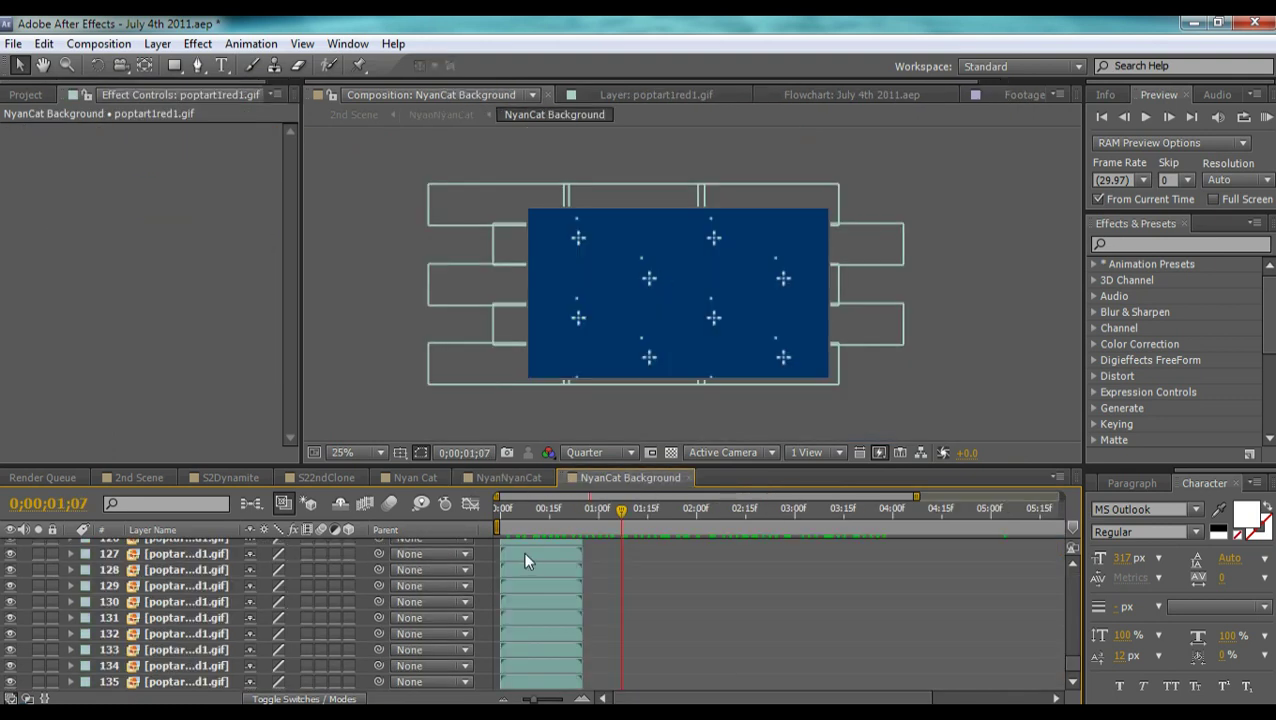
Step: Open poptart1red1.gif in the Layer panel, hide its mask overlay, and go to frame 0;00;00;11
double_click(525, 555)
click(846, 431)
click(820, 448)
click(536, 521)
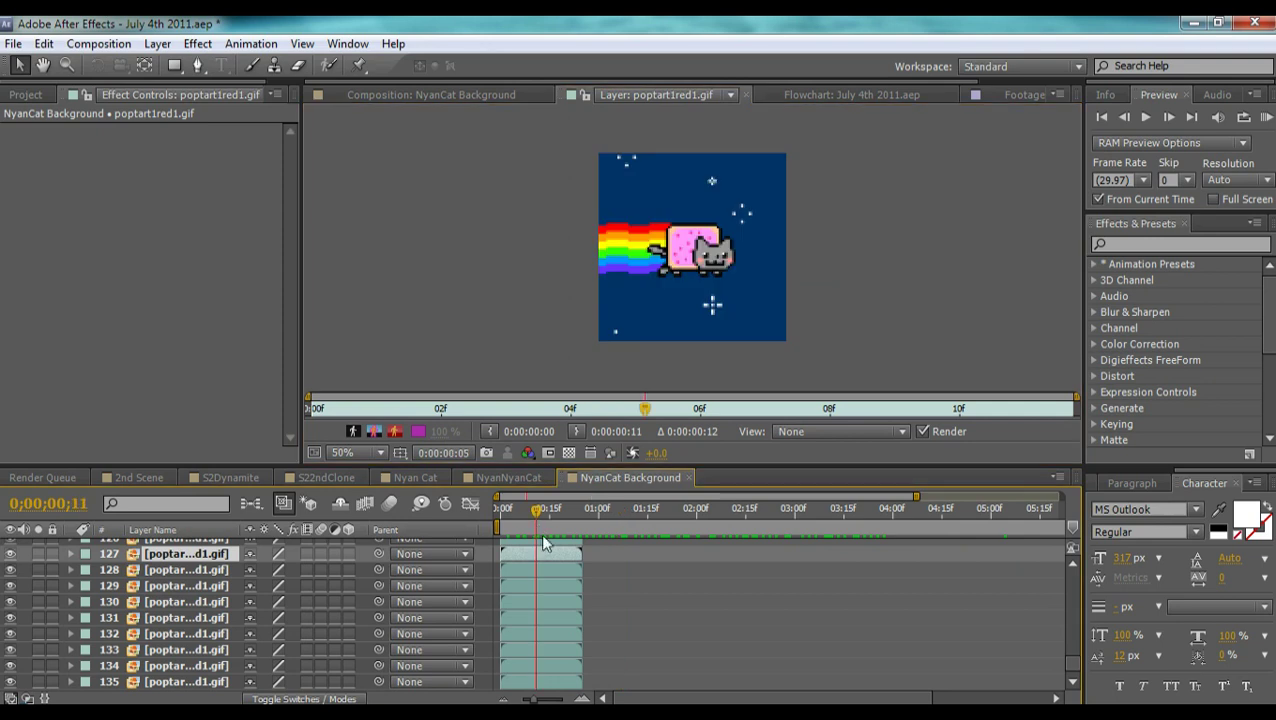
Step: Track the poptart layer's motion with Track Point 1 just below the cat, analysed forward
click(495, 95)
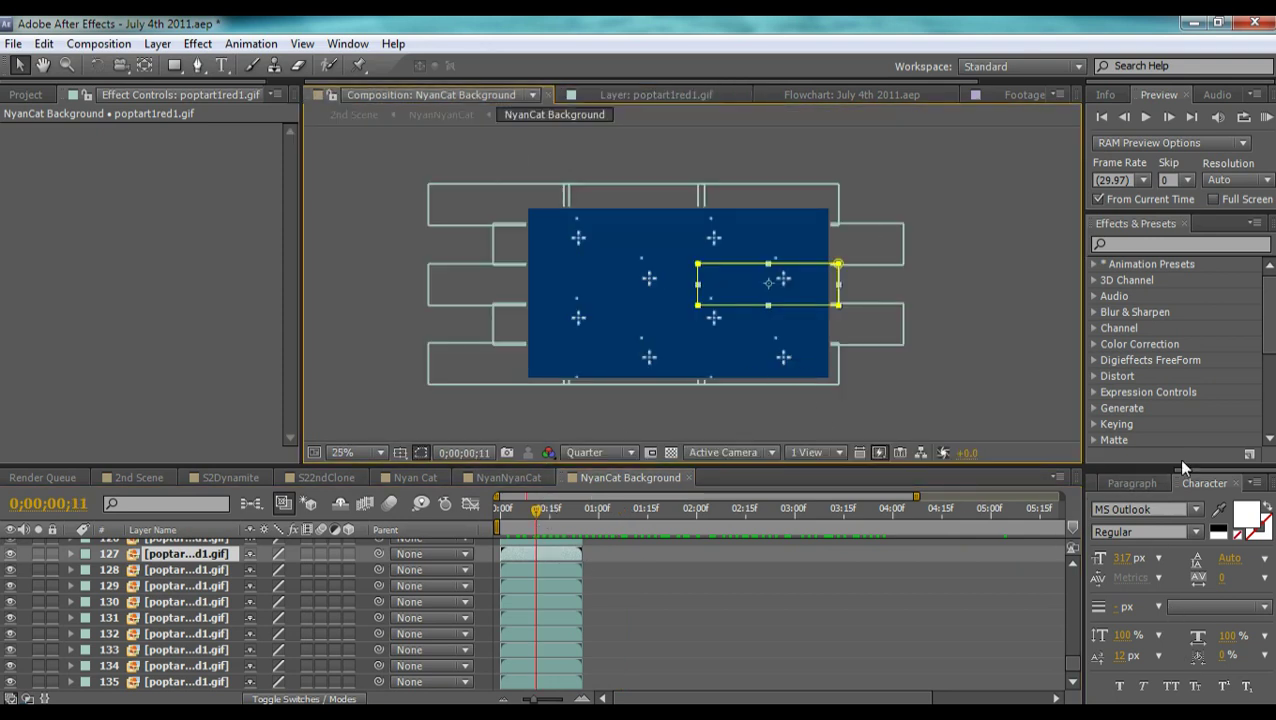
drag(1183, 466, 1189, 471)
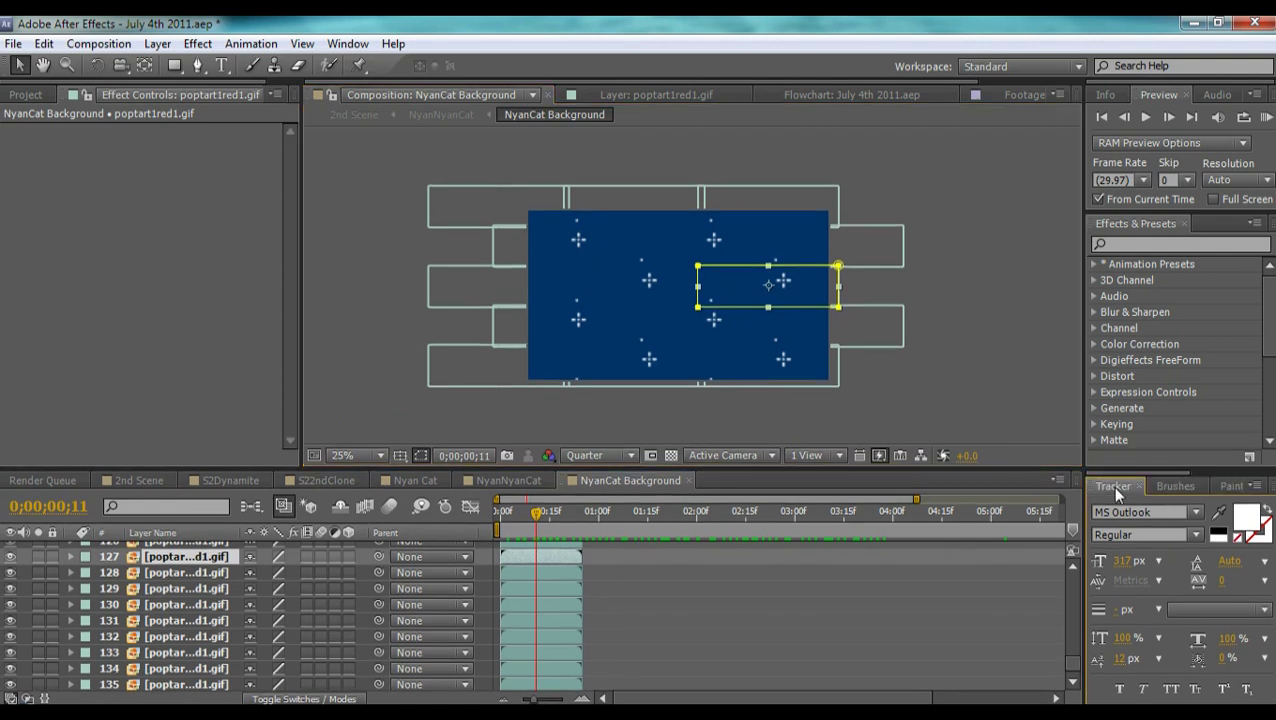
click(1115, 487)
click(1130, 512)
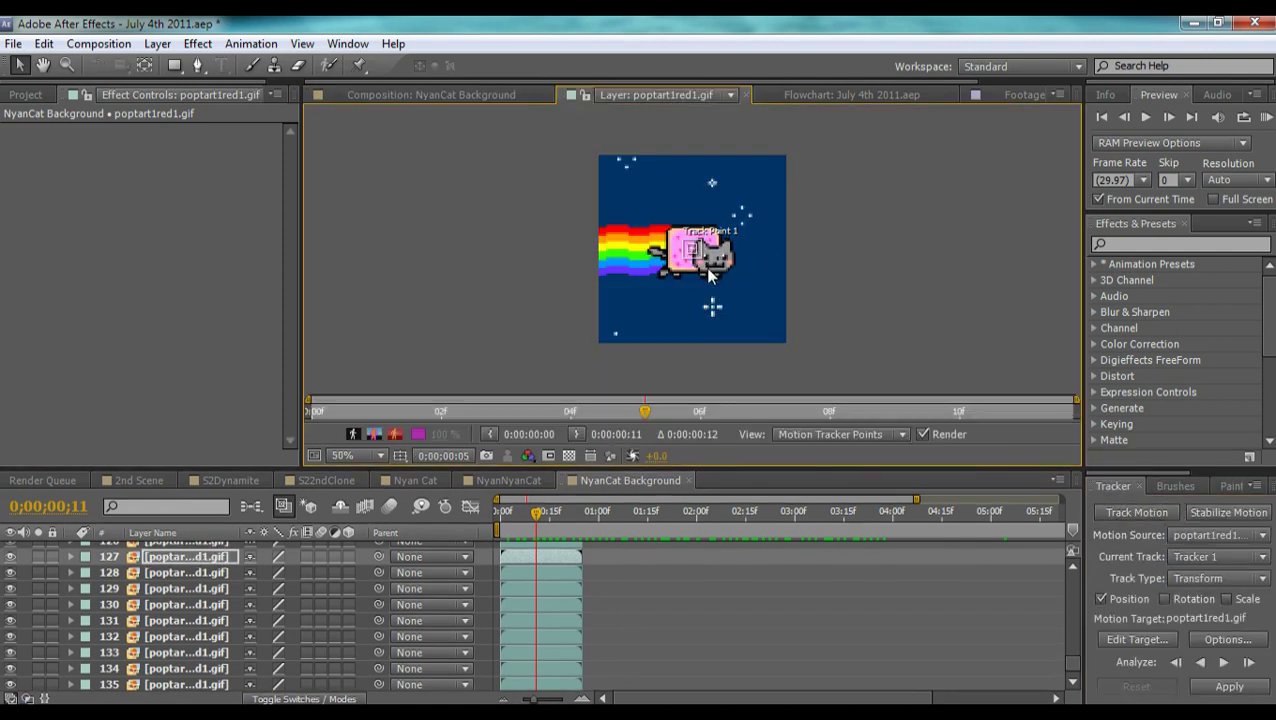
key(period)
drag(706, 272, 742, 371)
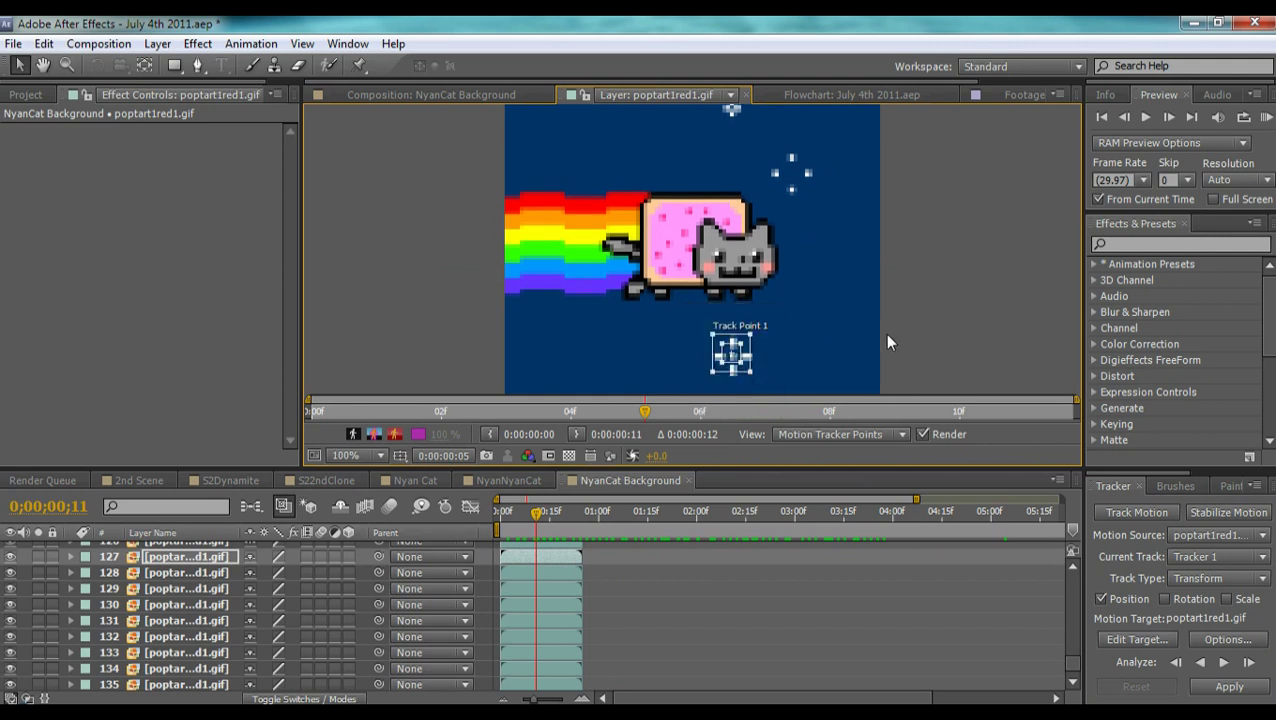
key(comma)
click(1224, 662)
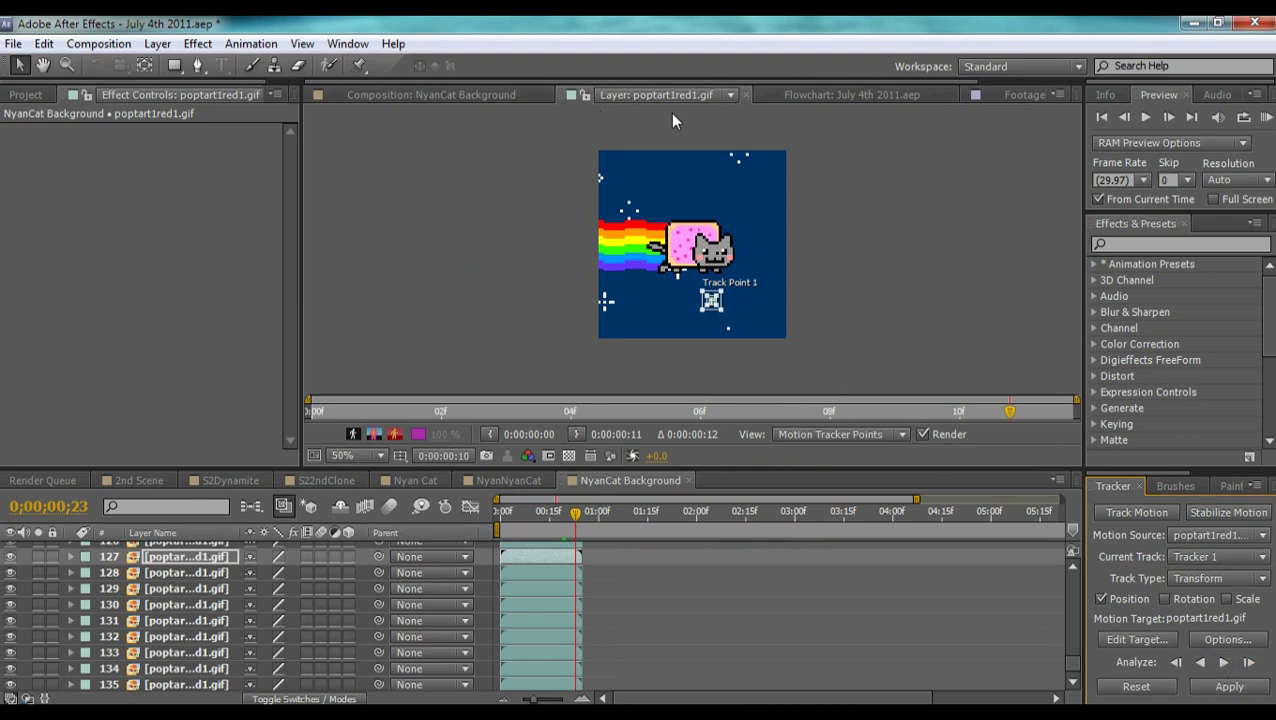
click(509, 96)
Step: Step through S2Dynamite and S22ndClone to NyanNyanCat, scrub to about 0;00;03;17, and select Heads
click(232, 479)
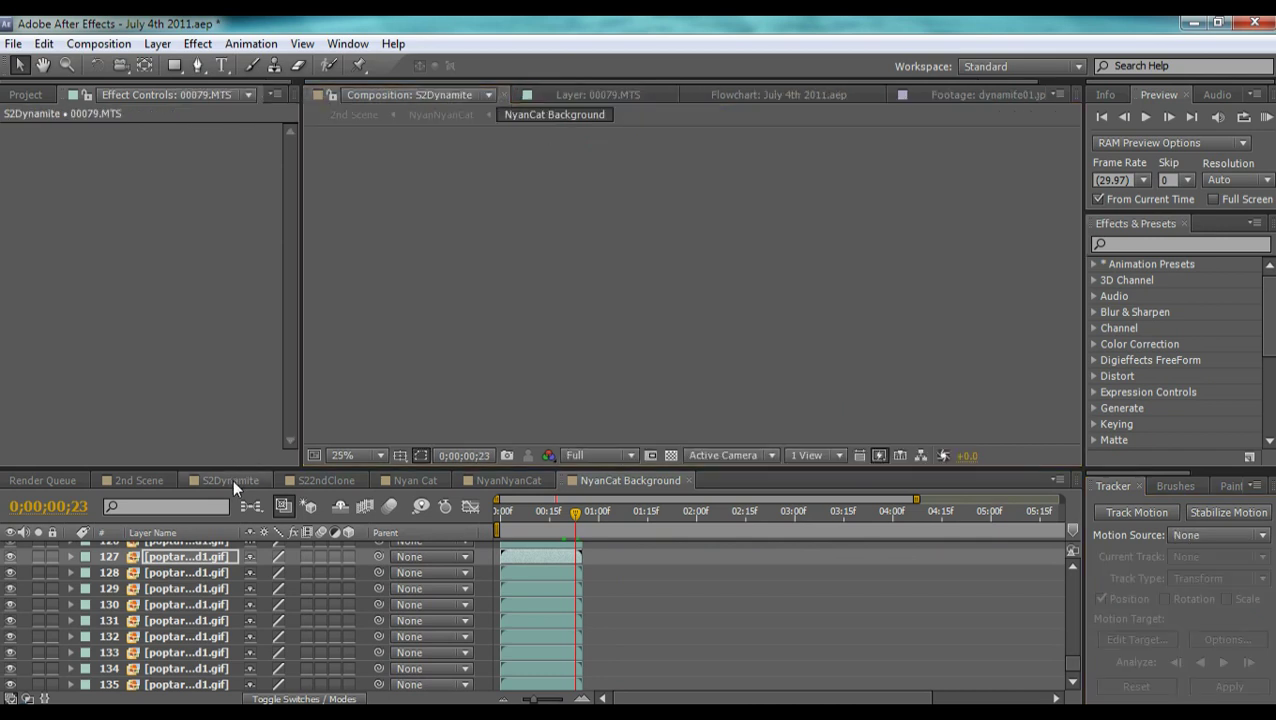
click(325, 480)
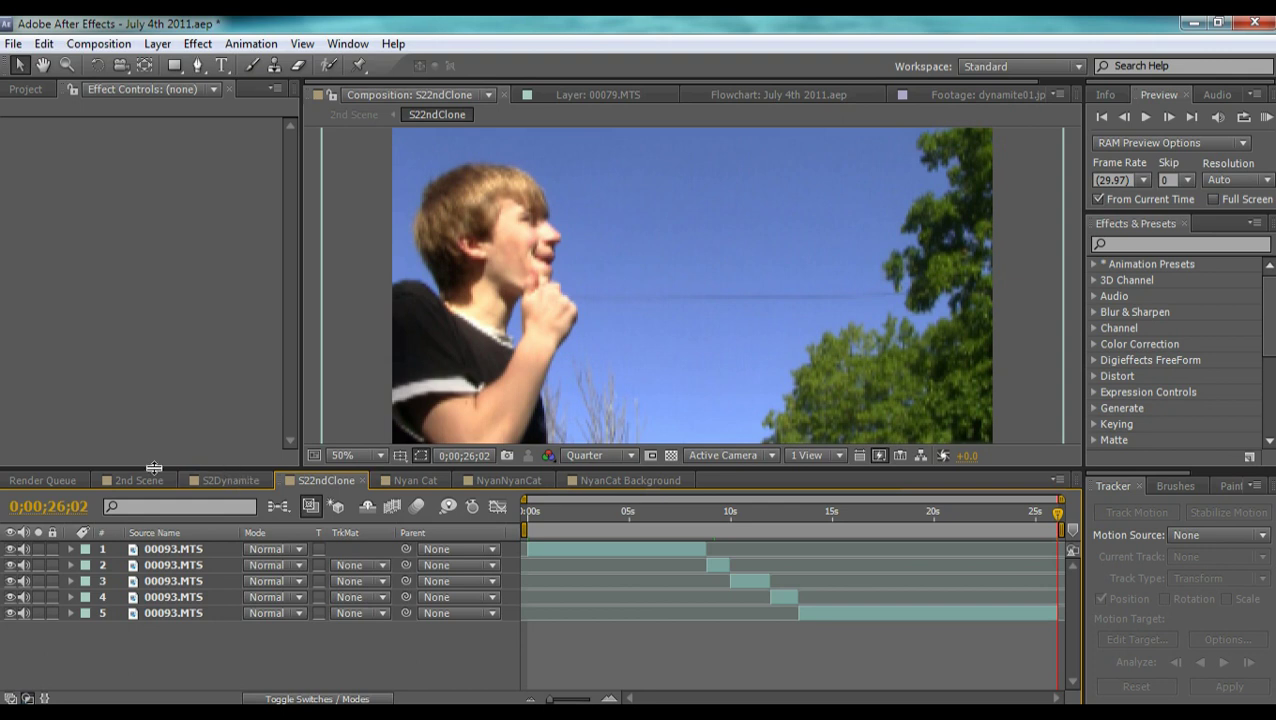
click(508, 480)
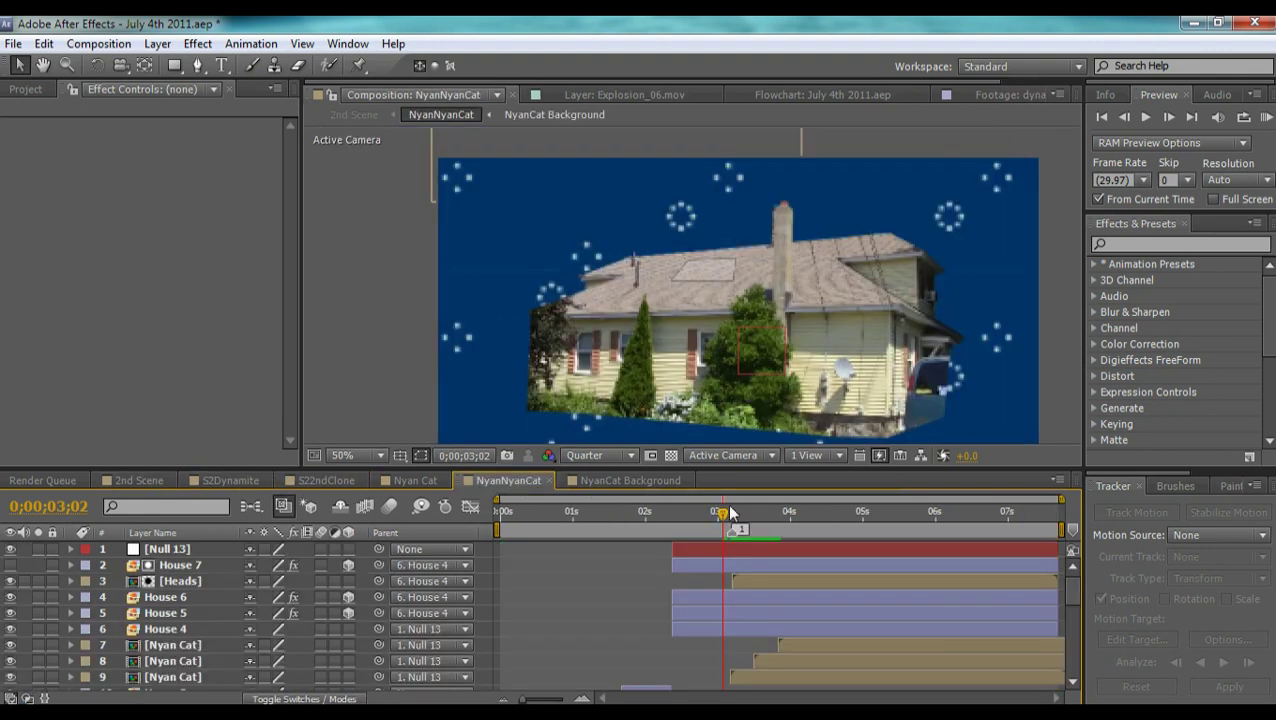
drag(722, 518, 764, 524)
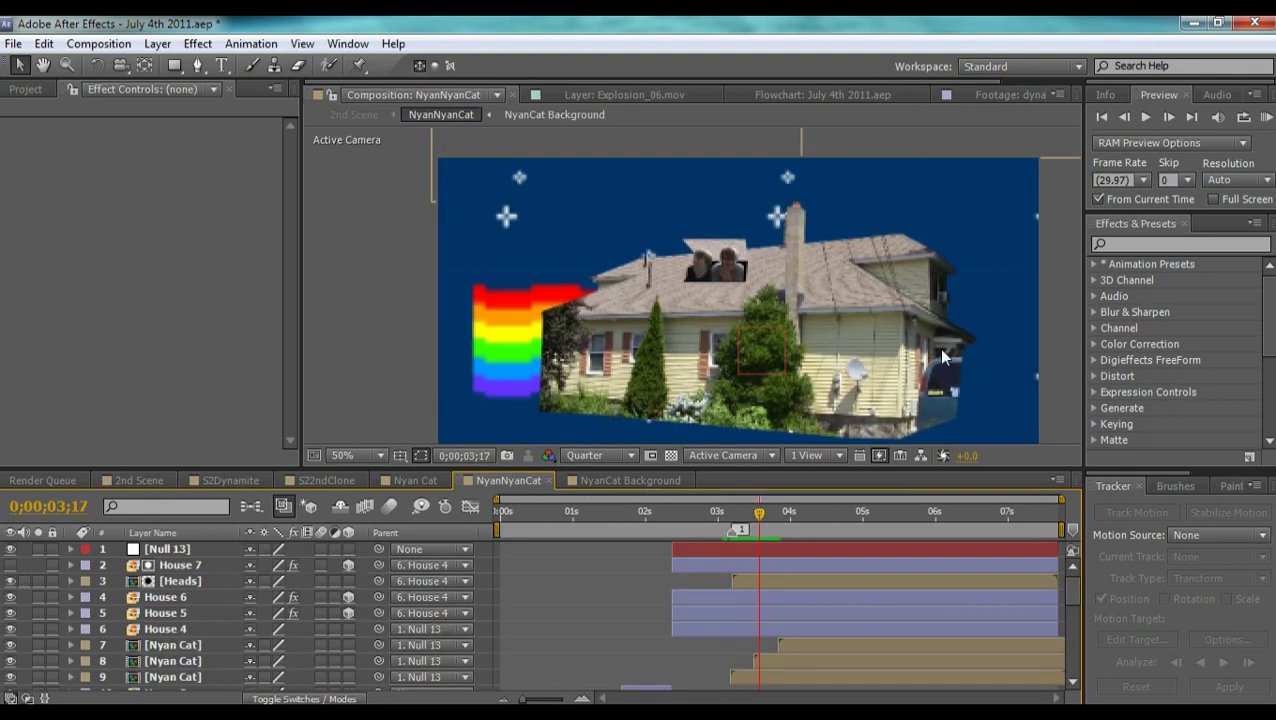
click(737, 277)
scroll(732, 278, up, 1)
scroll(731, 284, down, 1)
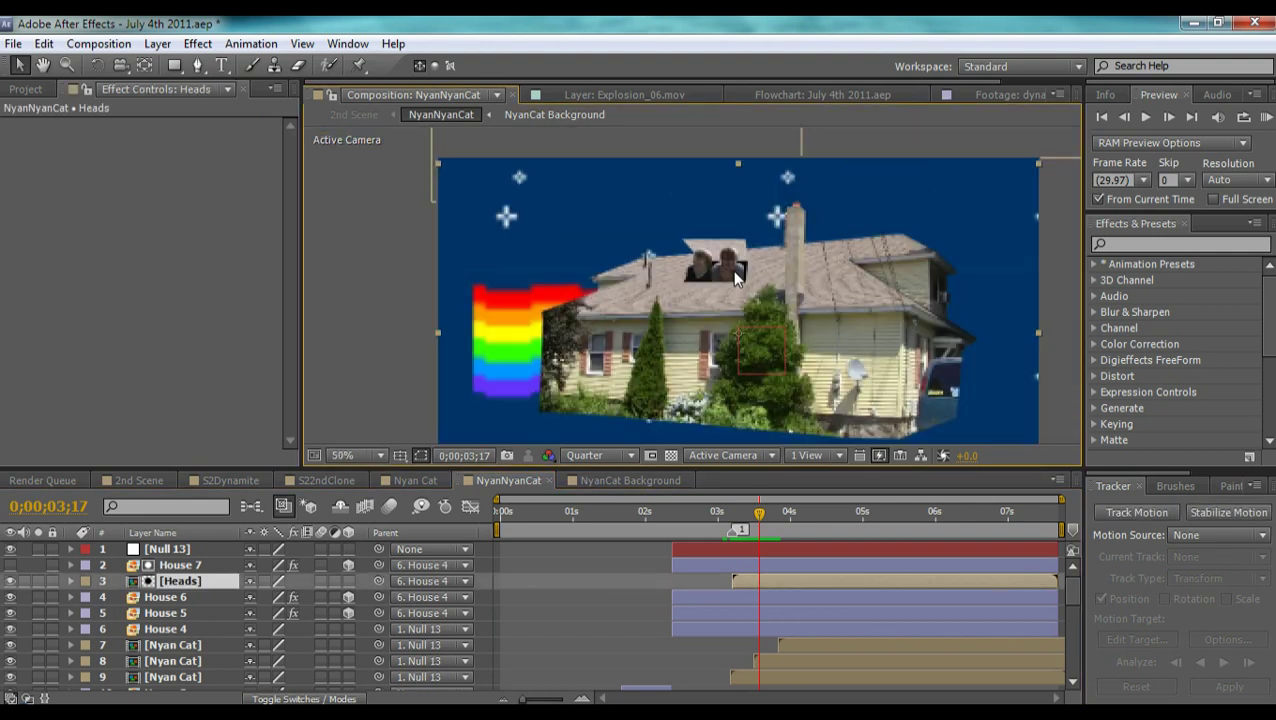
double_click(796, 583)
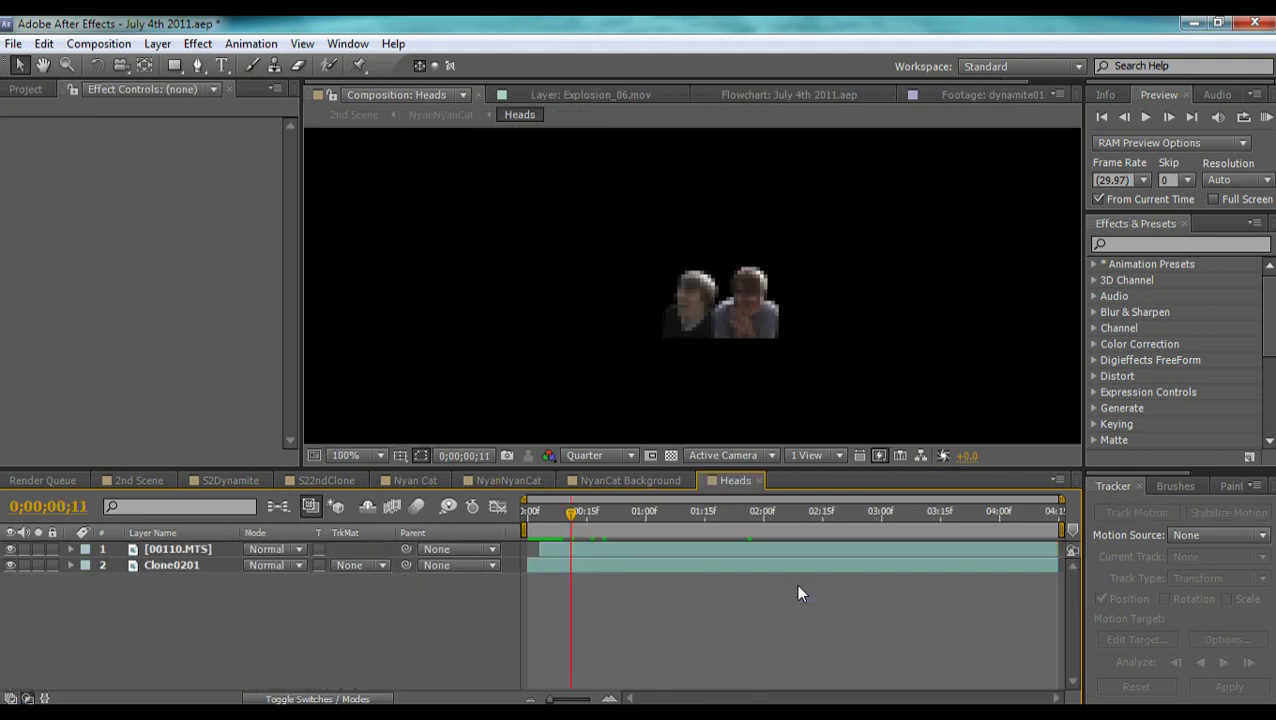
click(579, 461)
click(602, 508)
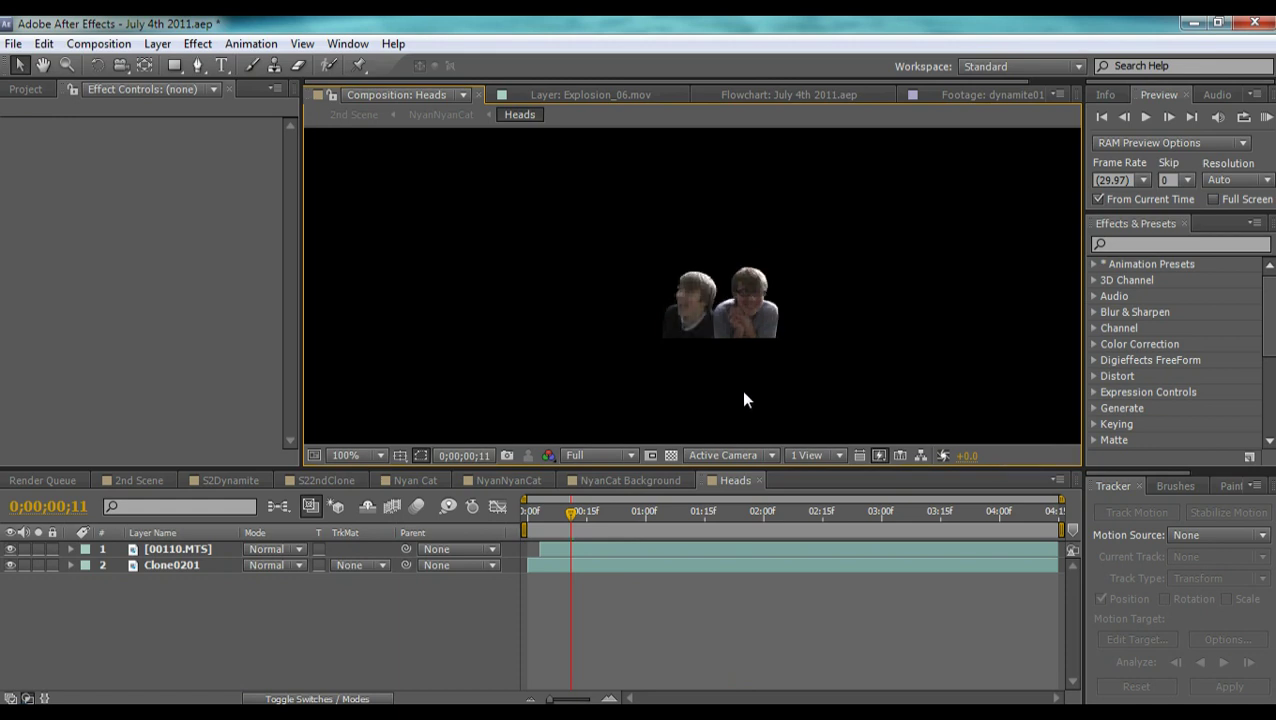
click(587, 551)
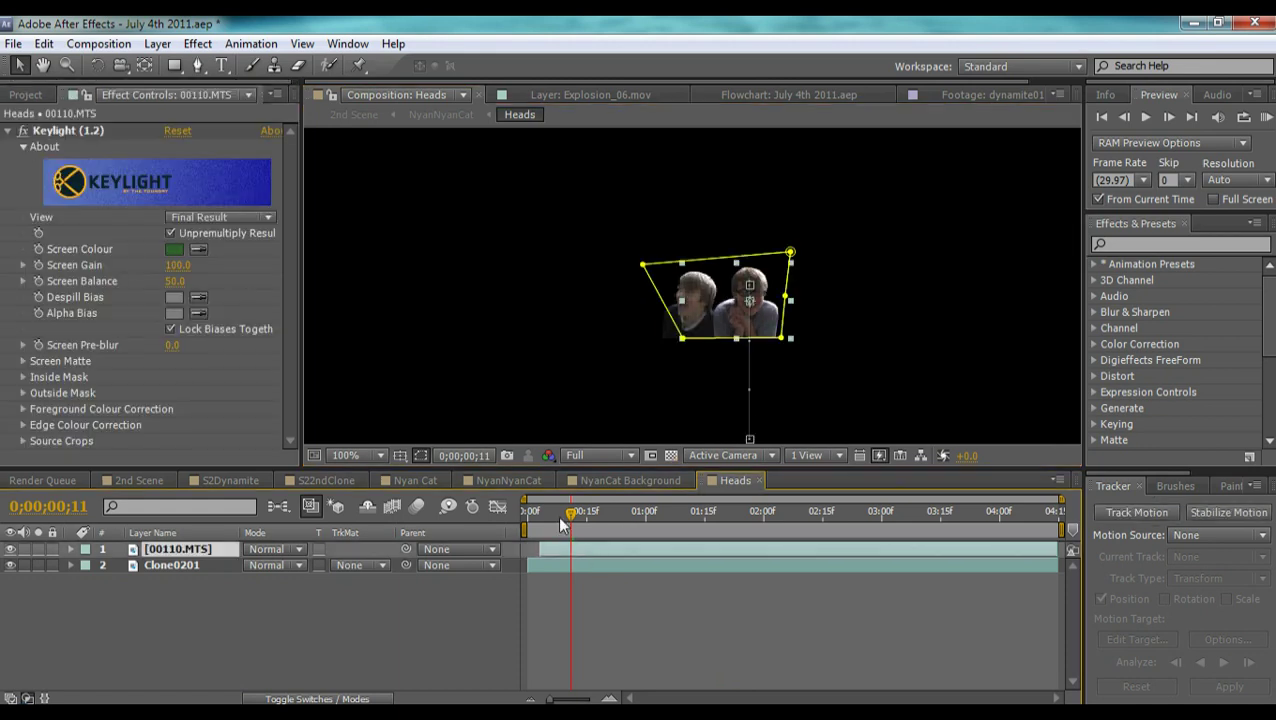
click(11, 132)
click(11, 132)
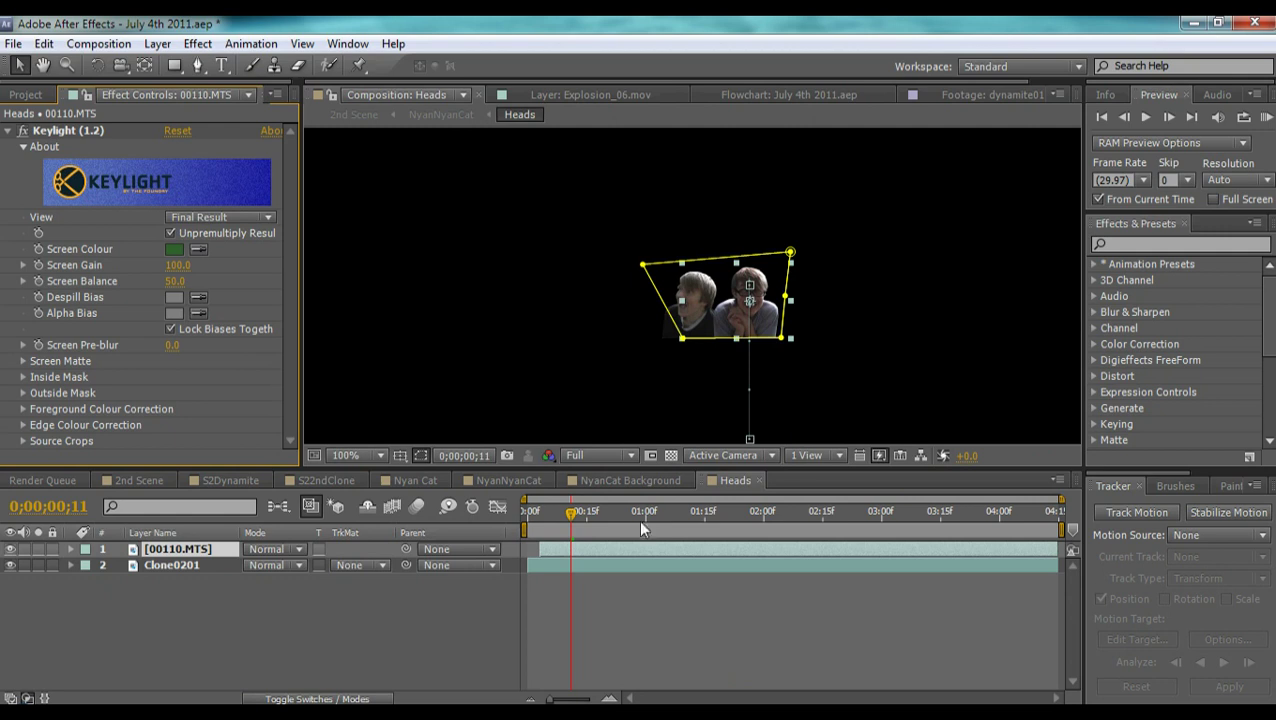
click(678, 561)
double_click(675, 556)
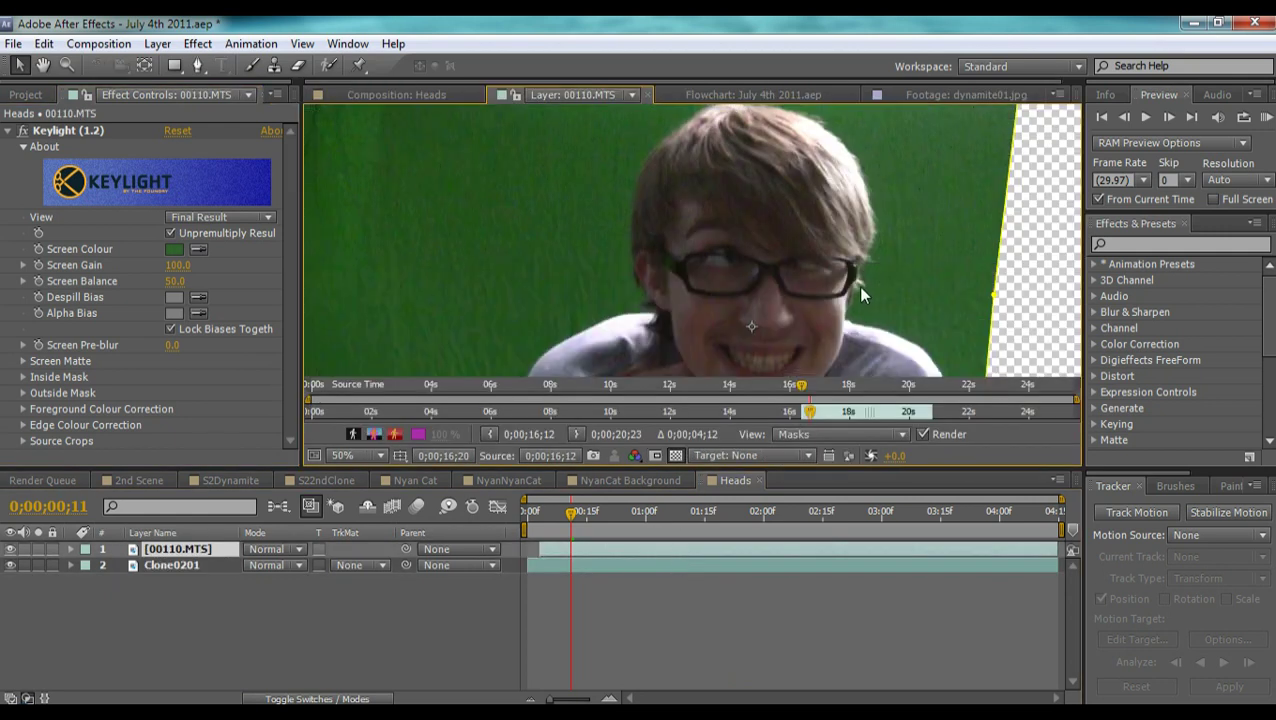
key(slash)
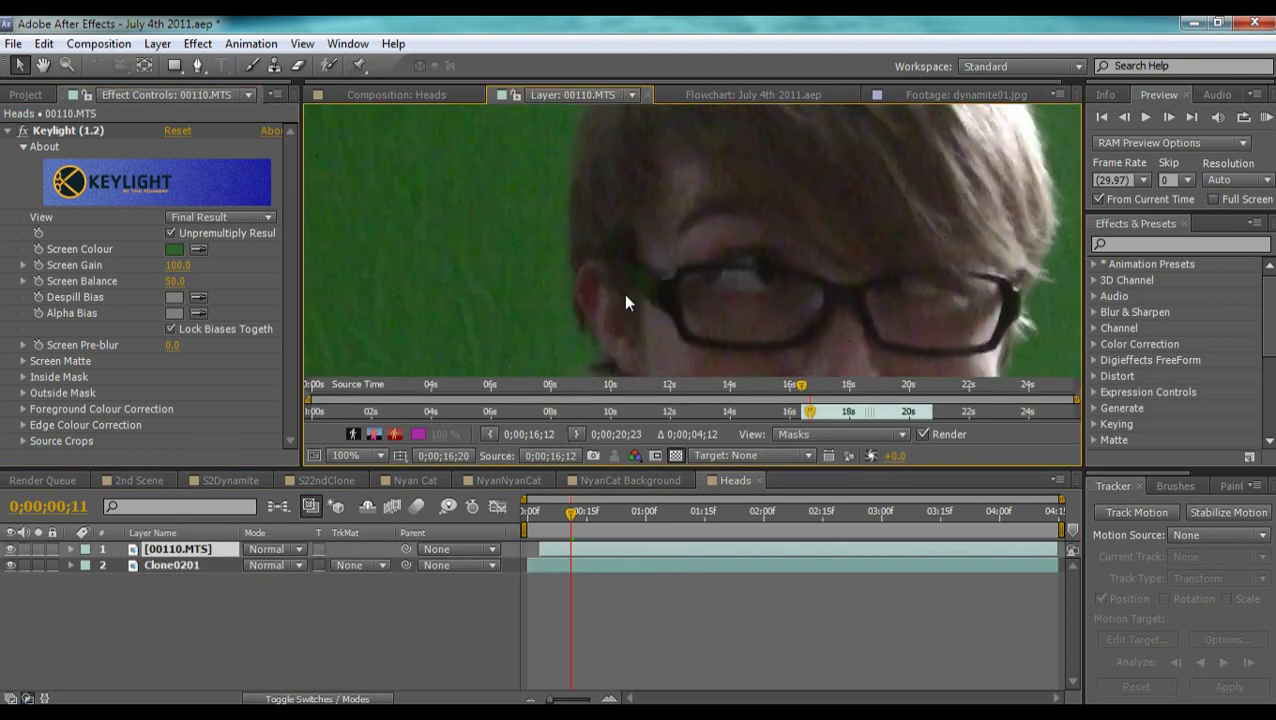
scroll(766, 304, down, 6)
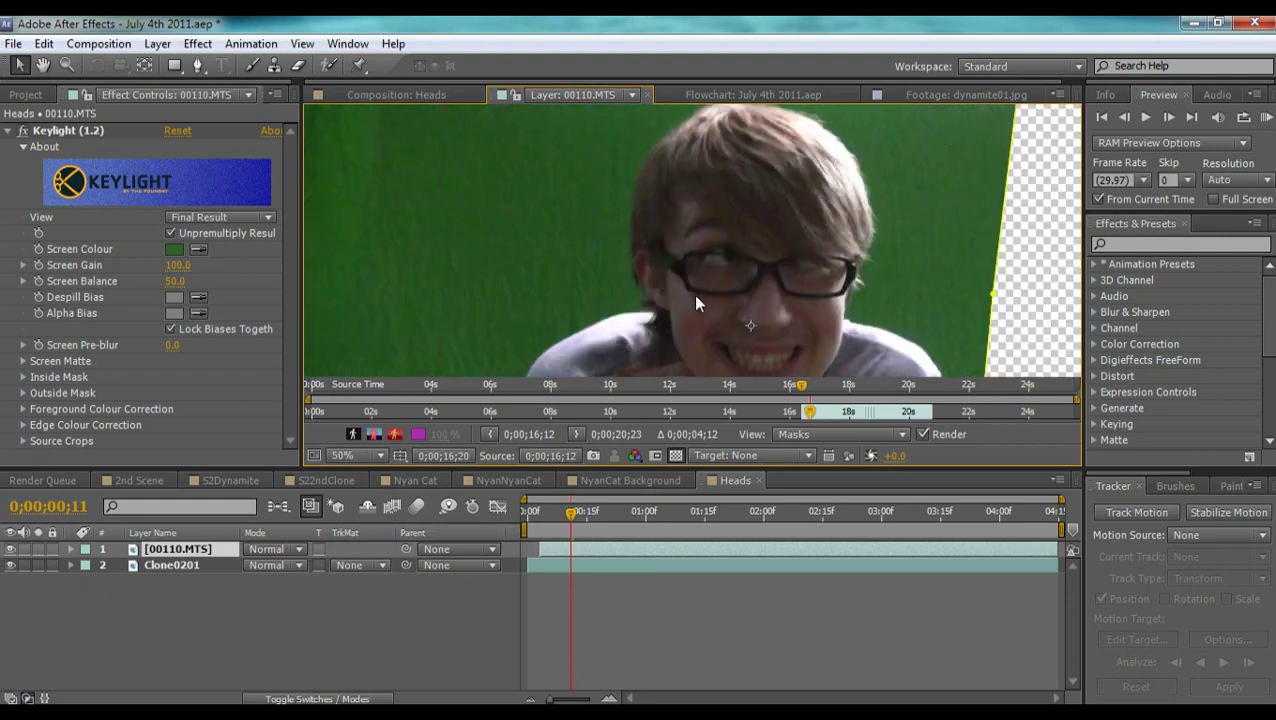
scroll(691, 296, up, 1)
click(822, 434)
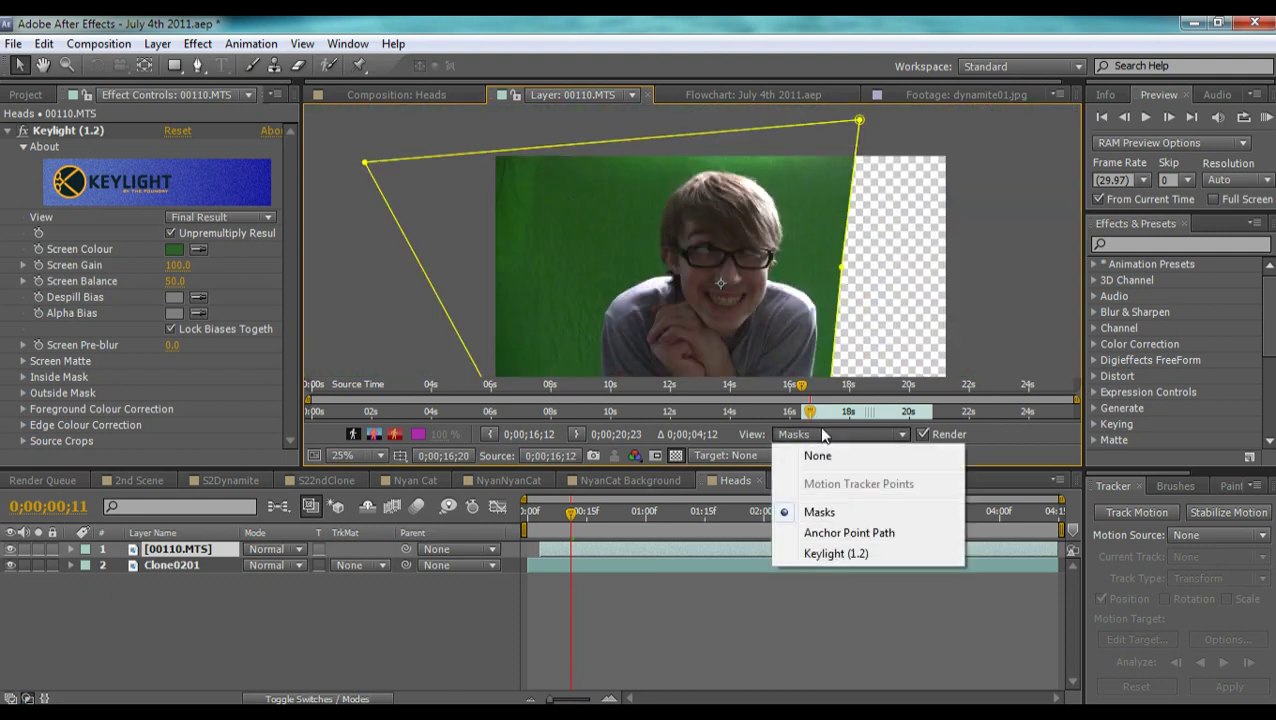
click(818, 456)
click(833, 436)
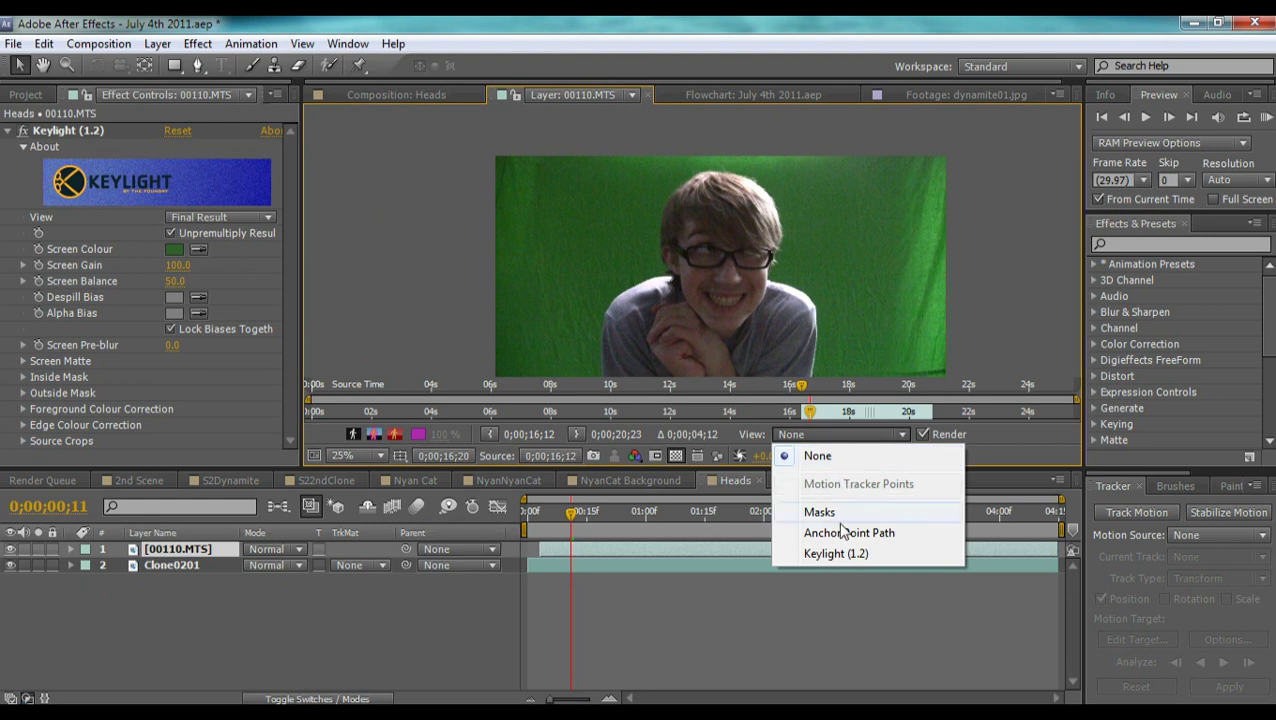
click(838, 512)
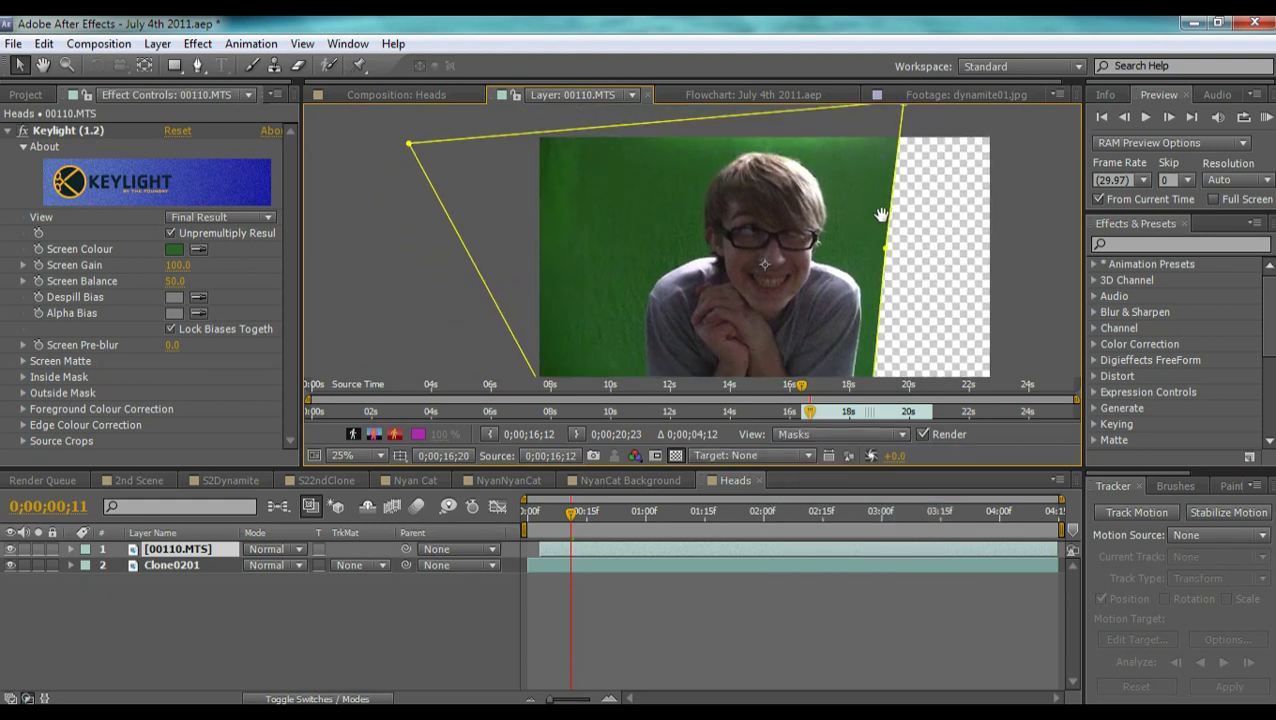
click(396, 94)
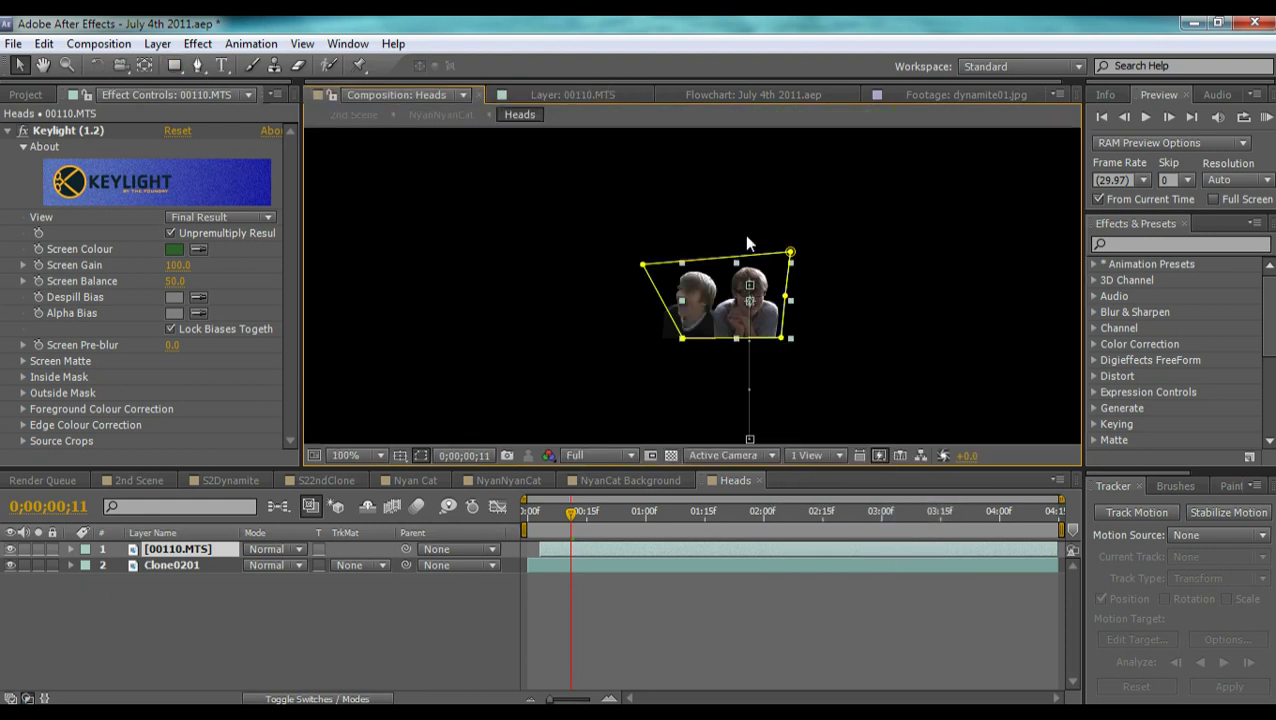
click(798, 625)
Step: Scrub the heads animation back and forth around frames 15 to 0;00;01;16, selecting the Clone0201 layer
drag(574, 527, 598, 517)
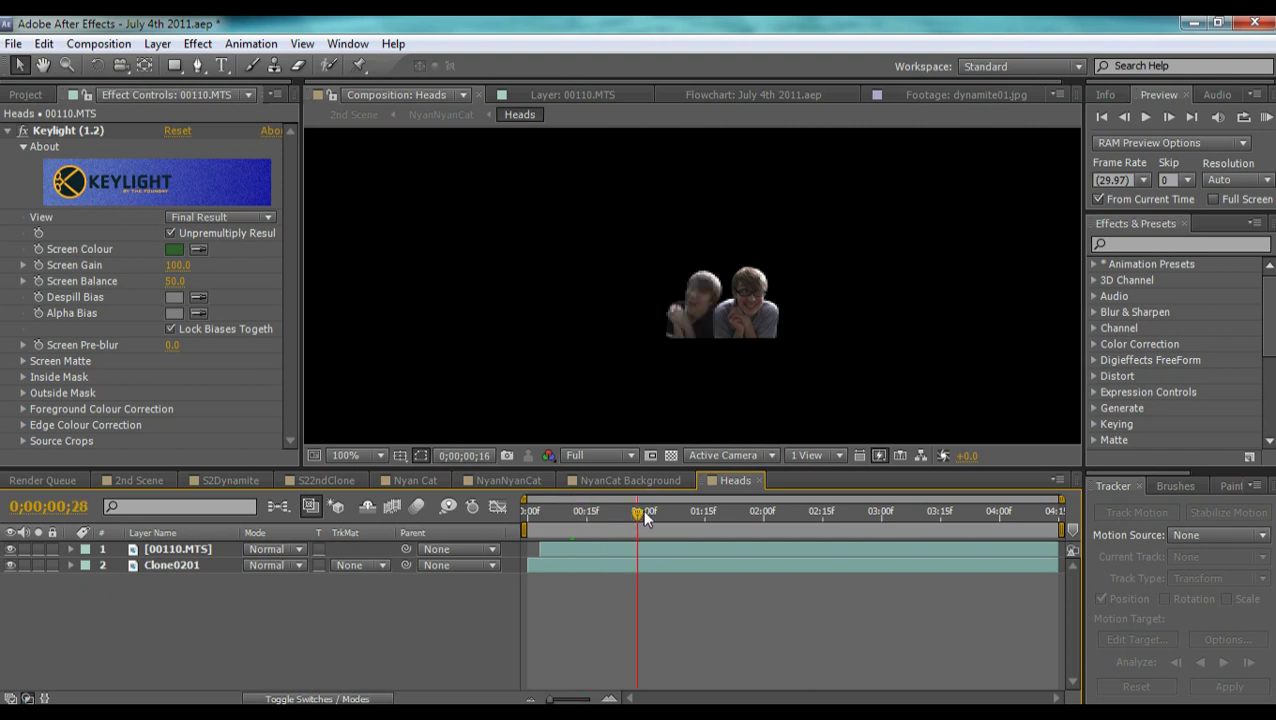
drag(643, 516, 650, 516)
drag(759, 518, 708, 518)
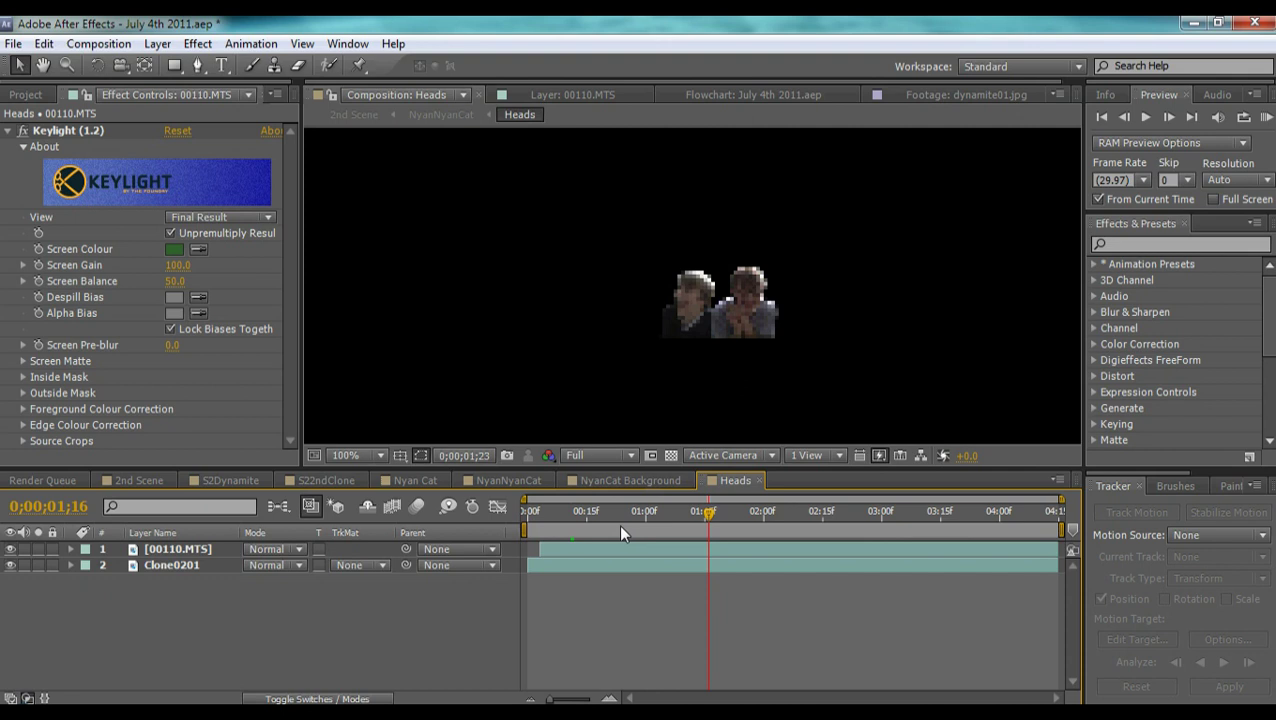
drag(618, 523, 586, 520)
click(218, 568)
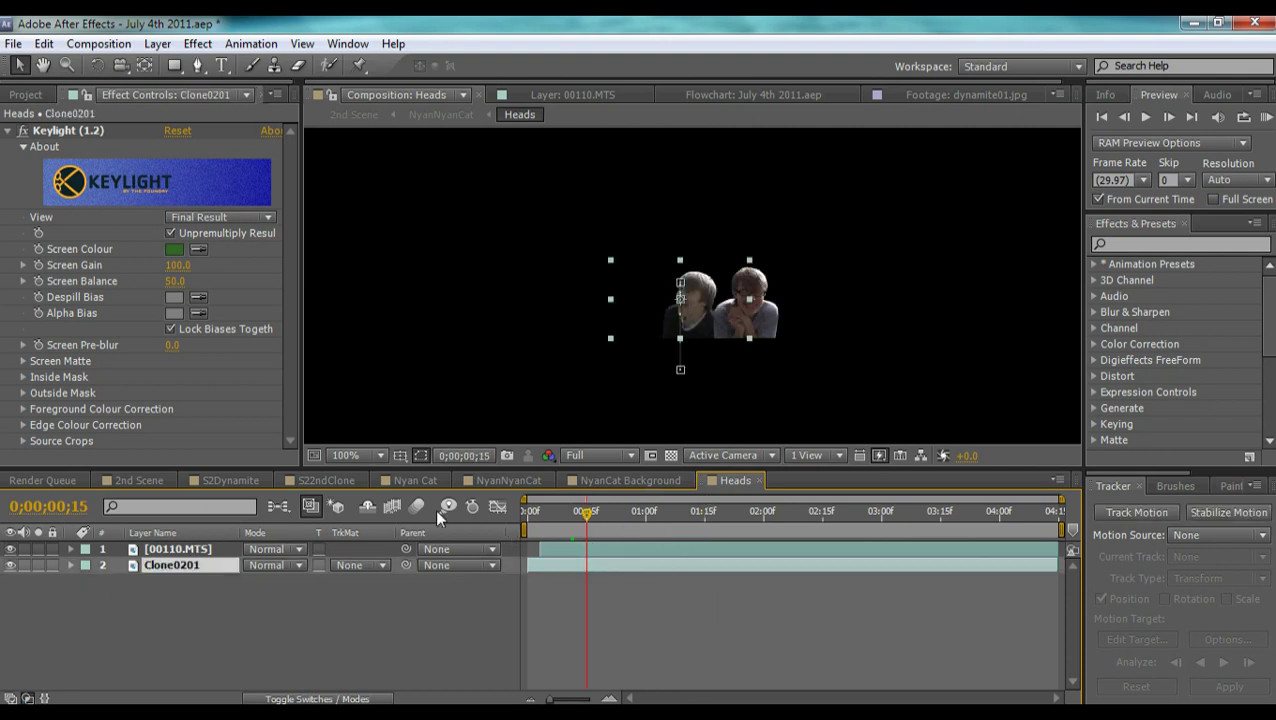
drag(599, 511, 634, 516)
Step: Expand 00110.MTS to show its Time Remap keyframes, scrub to 0;00;01;13, then switch to 2nd Scene
click(186, 550)
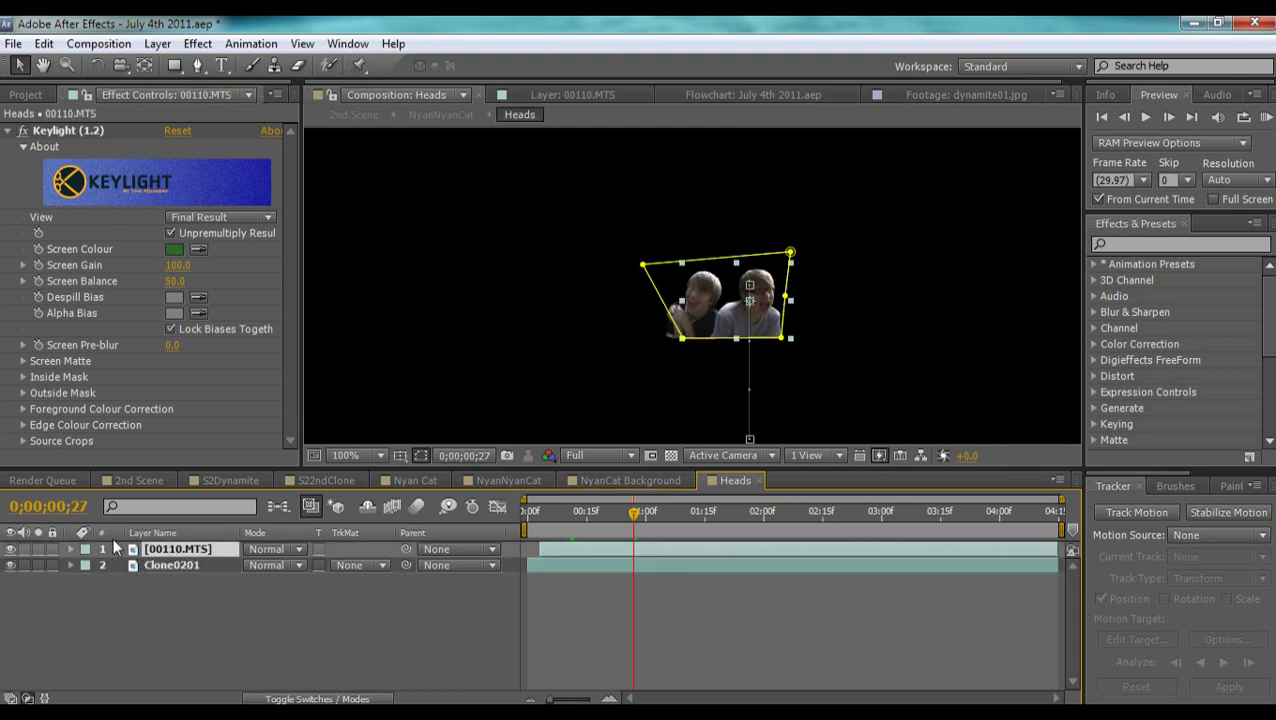
click(70, 549)
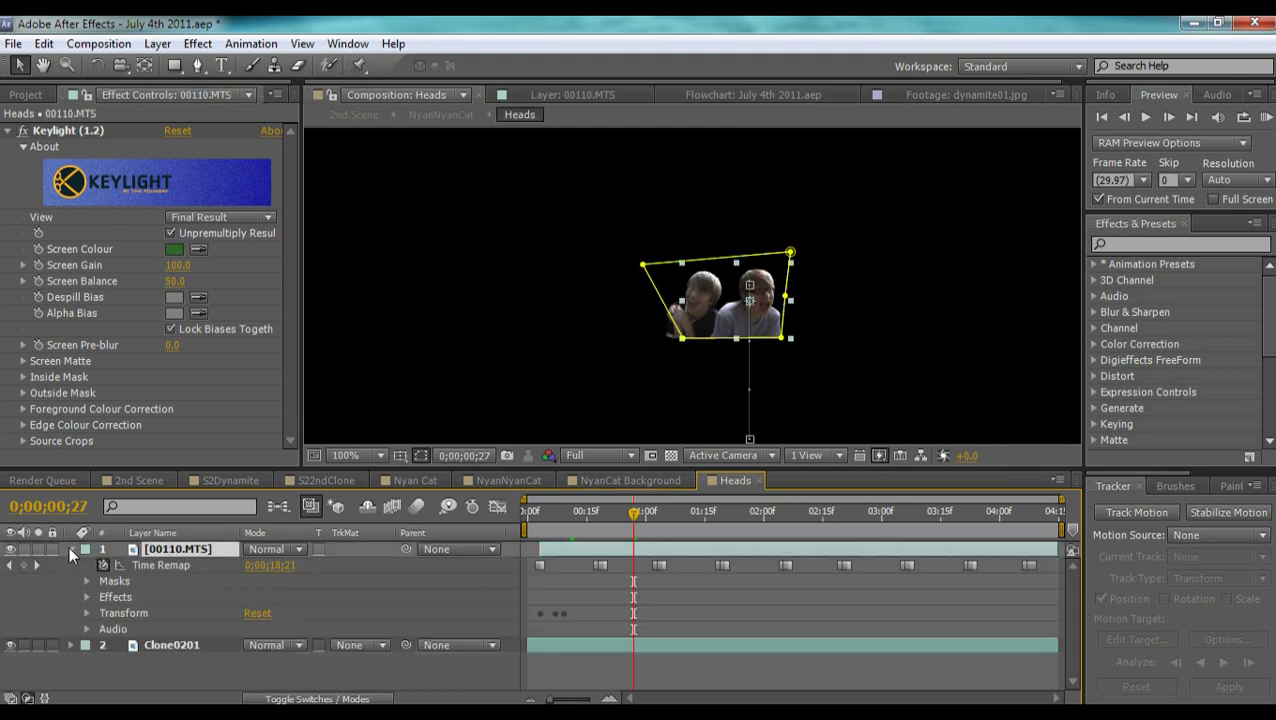
click(599, 565)
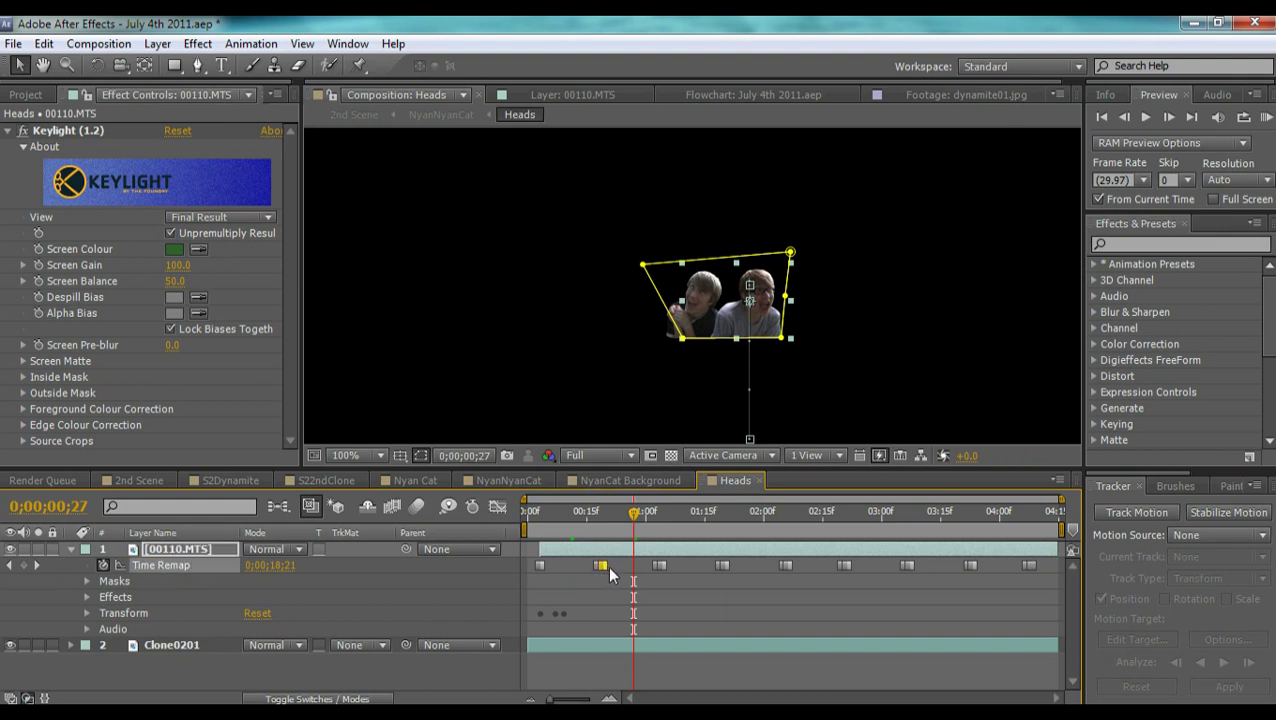
drag(640, 524, 1038, 544)
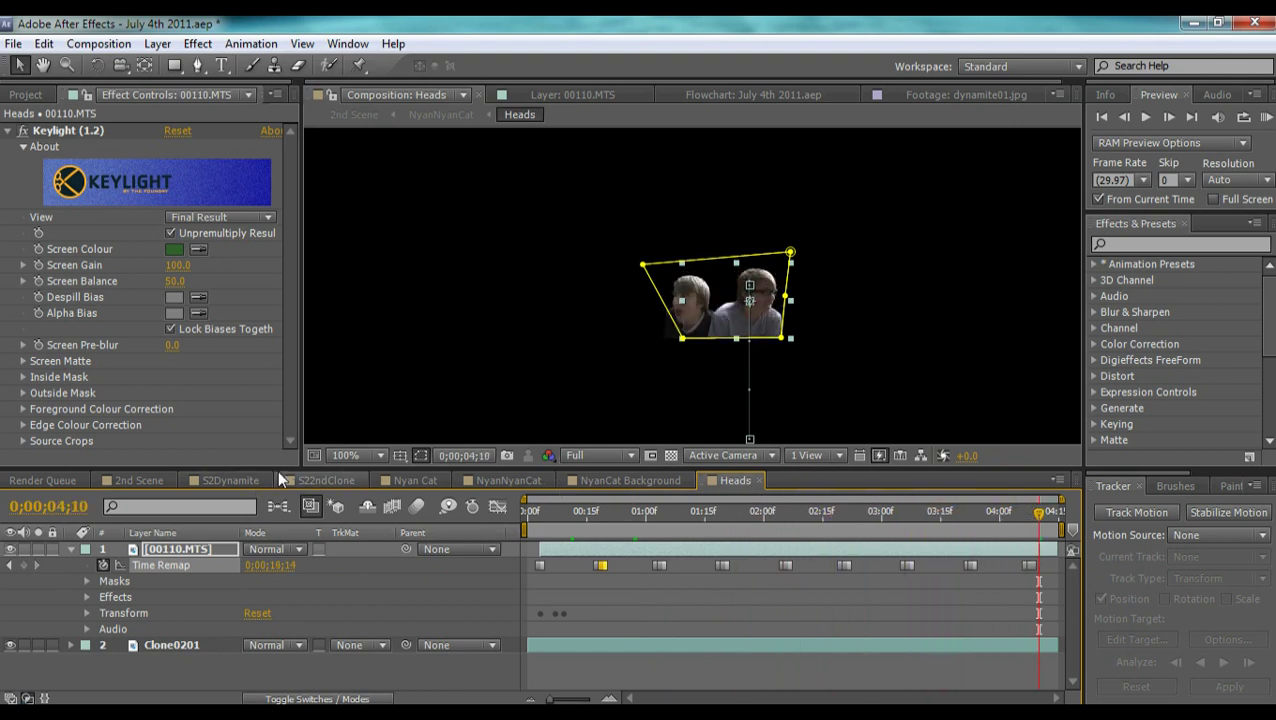
click(135, 481)
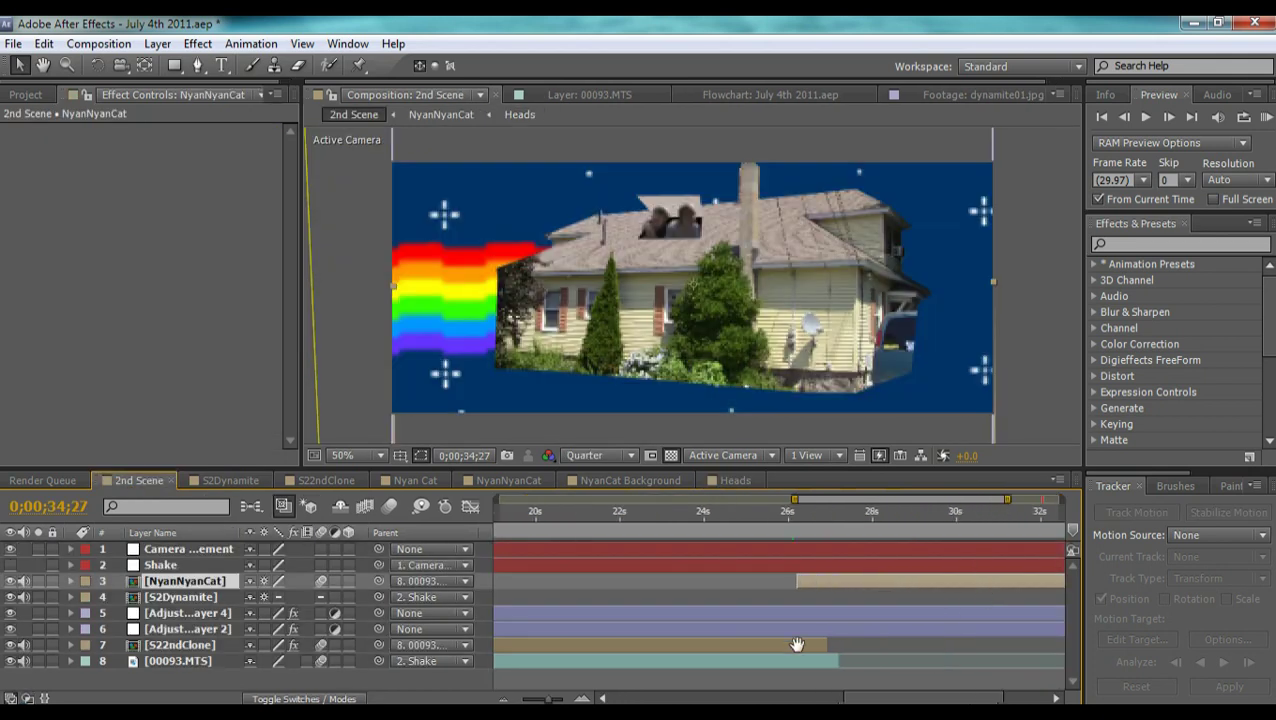
drag(1018, 514, 685, 647)
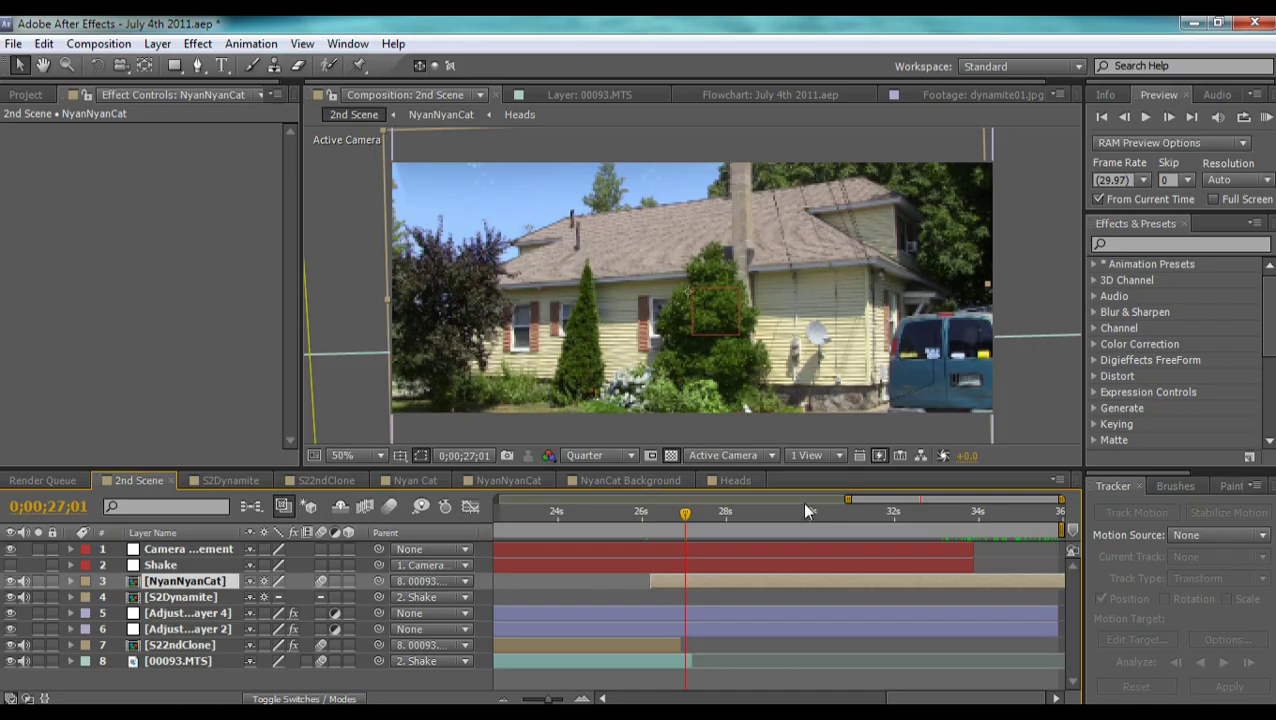
click(660, 514)
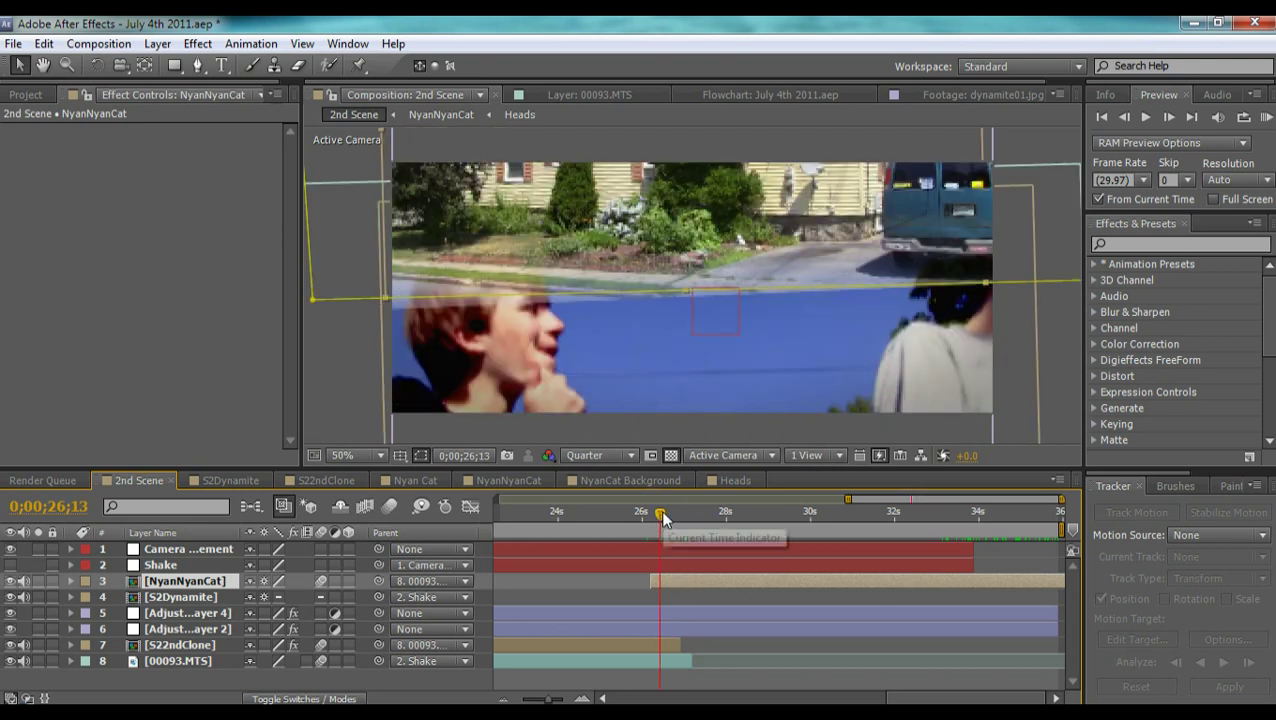
key(Page_Up)
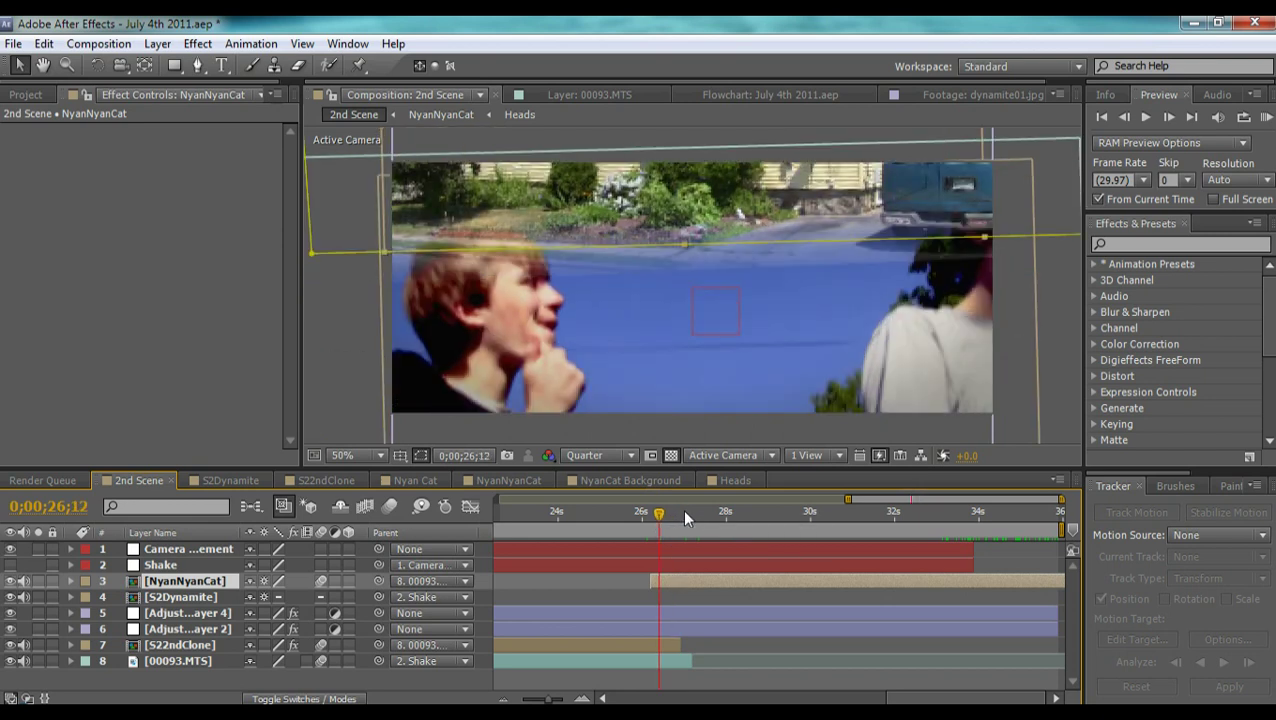
click(590, 600)
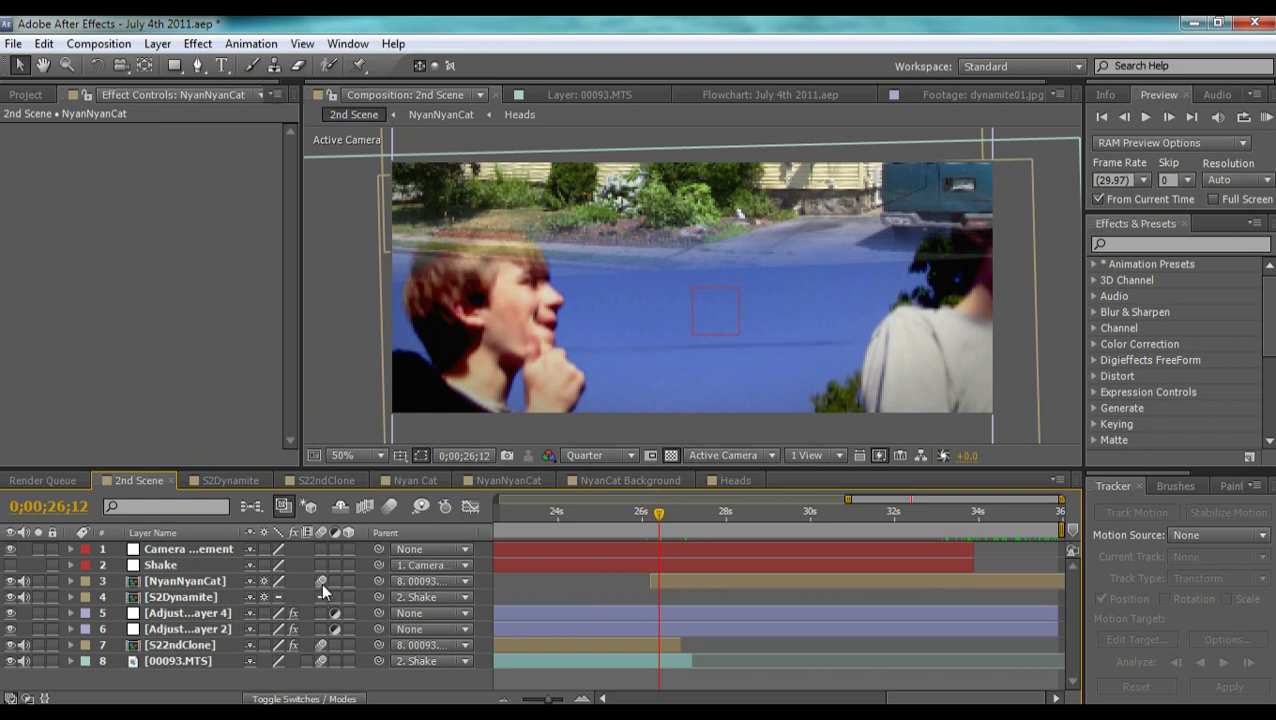
click(388, 506)
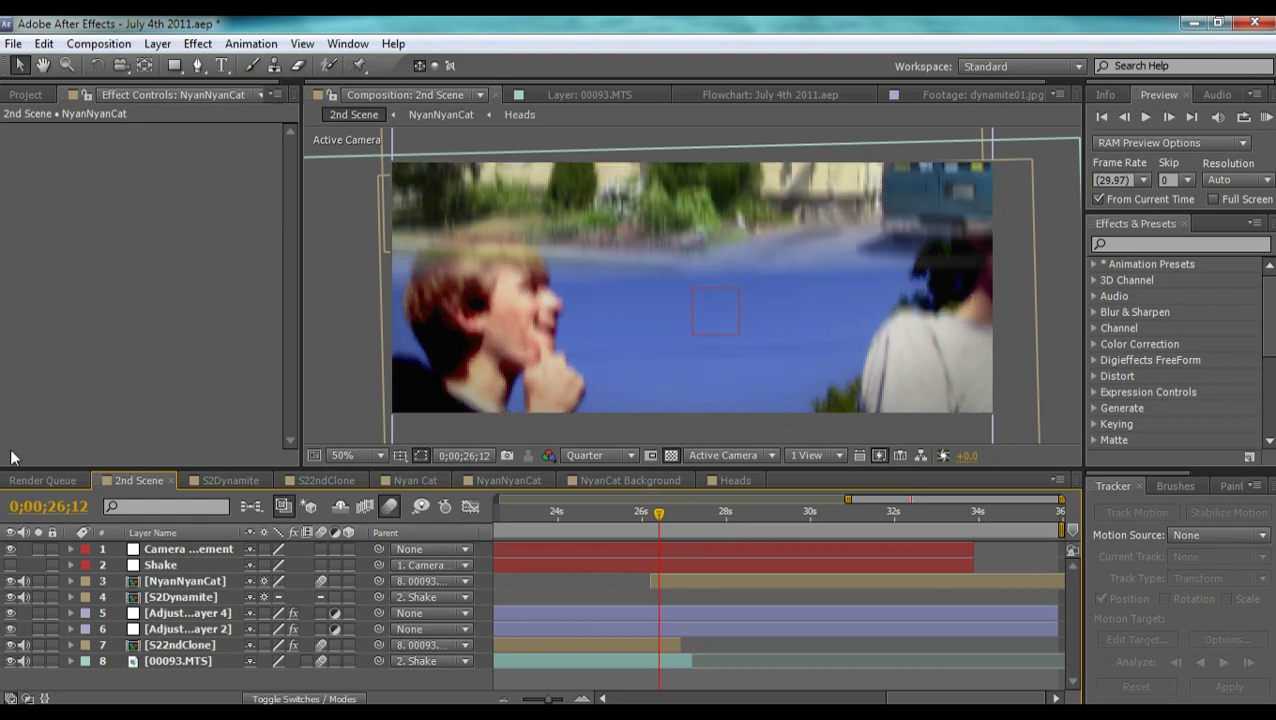
click(388, 506)
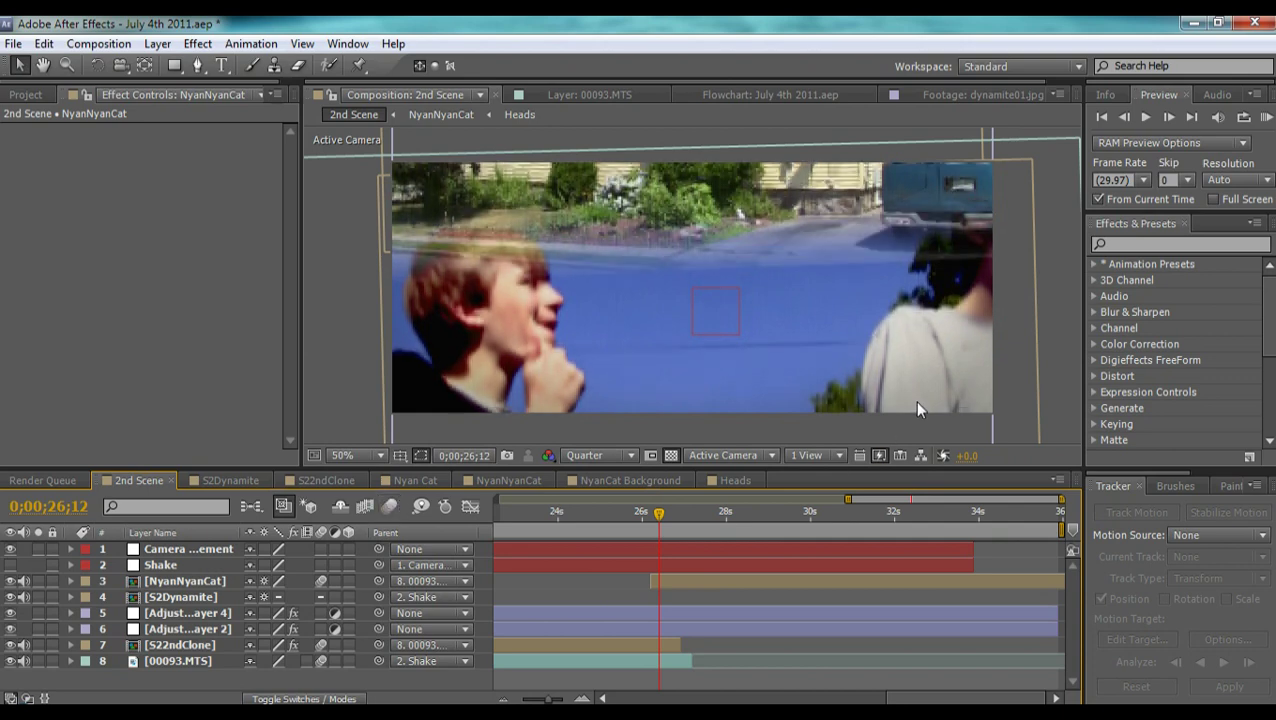